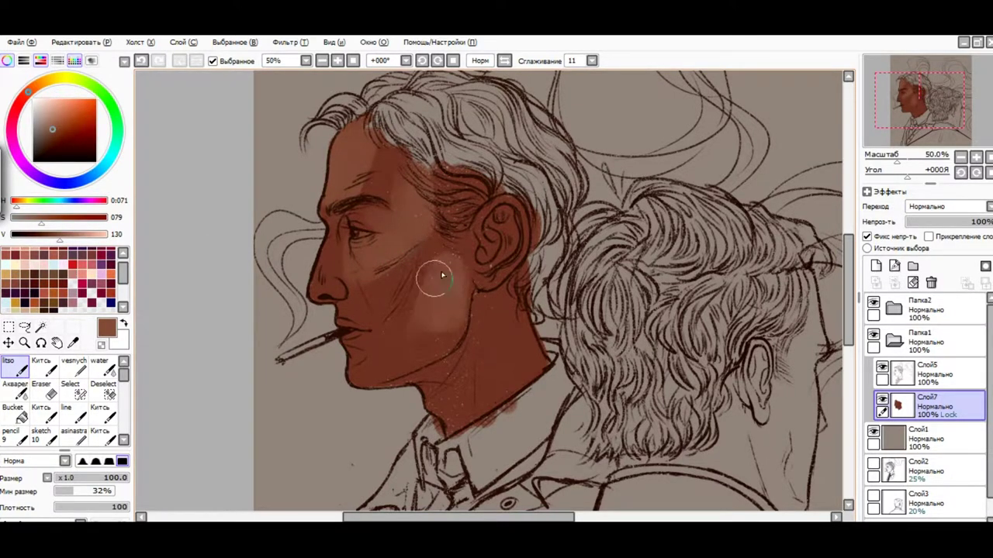
Shade the eye socket and the side of the nose with dark reddish-brown tones sampled from the face.
alt+click(346, 239)
mouse_move(346, 239)
mouse_down()
mouse_move(387, 236)
mouse_move(313, 283)
mouse_up()
alt+click(314, 225)
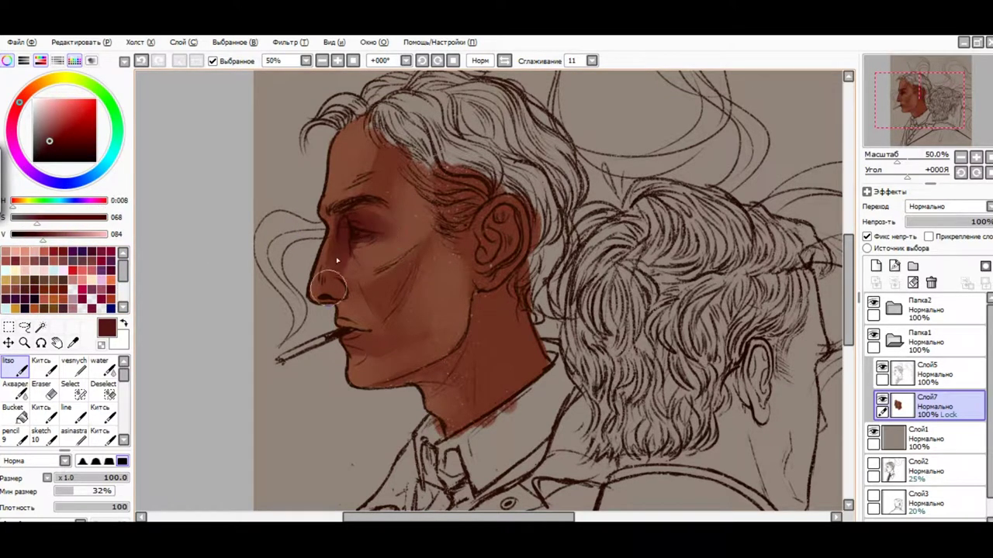
alt+click(384, 242)
alt+click(326, 171)
Darken the underside of the jaw and the upper neck with sampled brown tones at brush size 100.
drag(337, 273, 300, 295)
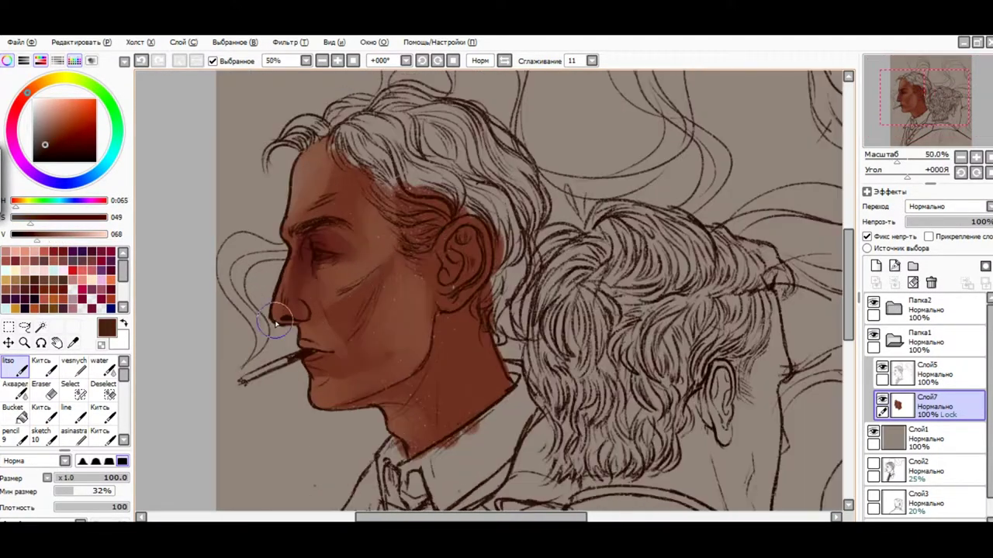
mouse_move(341, 380)
mouse_down()
mouse_move(408, 390)
mouse_move(347, 398)
mouse_up()
alt+click(415, 383)
alt+click(354, 406)
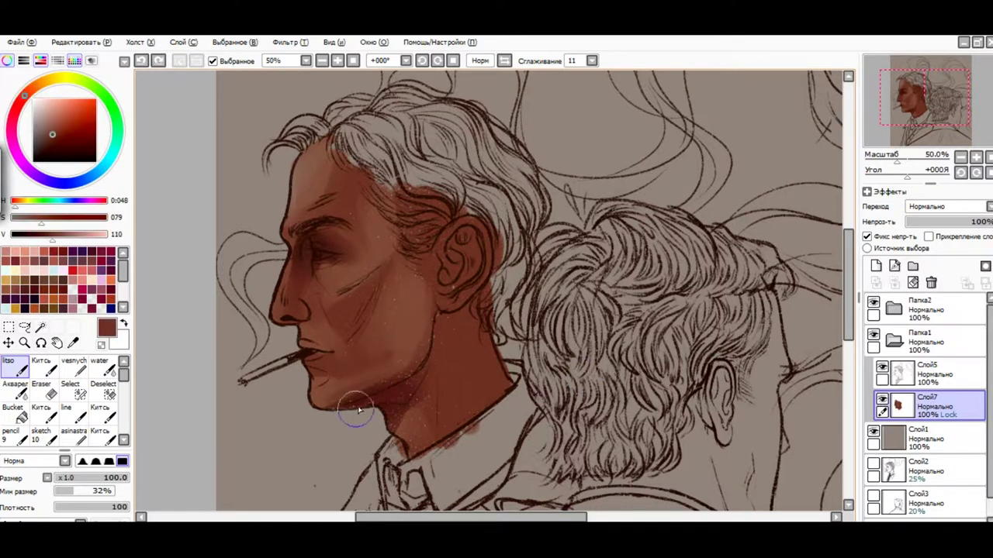
Shade the rear jaw and the hollow below the cheekbone at brush size 62, undoing a misplaced stroke.
drag(420, 334, 410, 308)
alt+click(409, 307)
key(ctrl+z)
alt+click(308, 394)
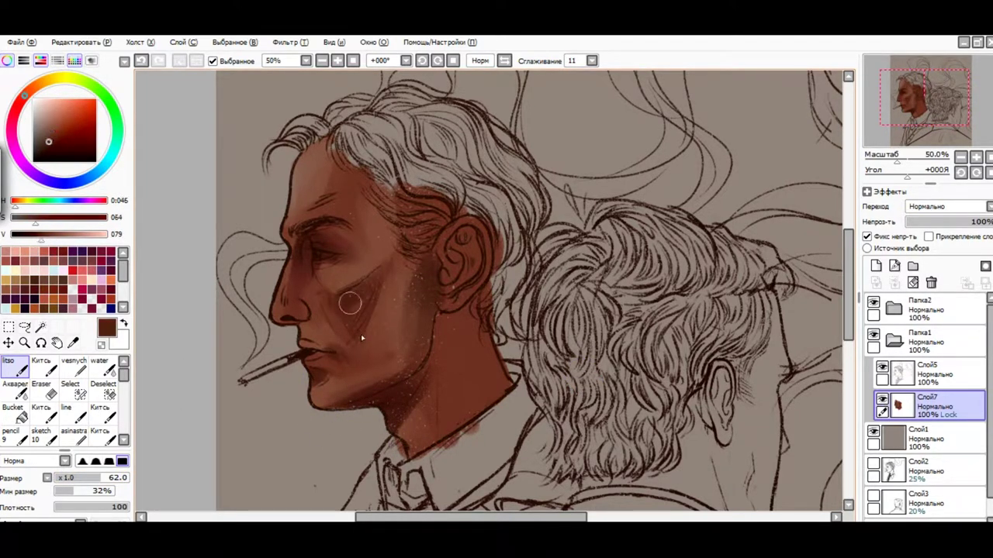
alt+click(352, 360)
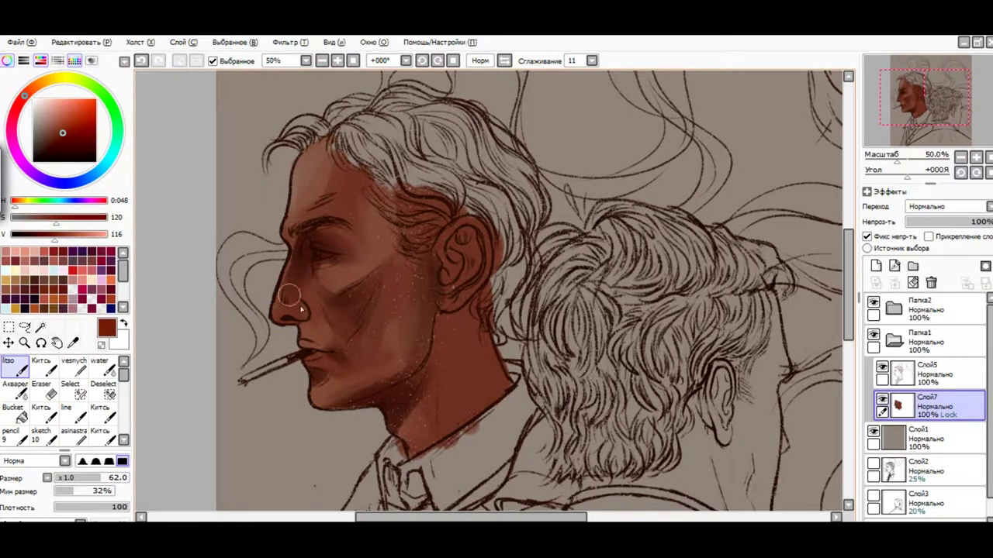
Blend sampled brown tones around the eyelid, eyebrow, temple and forehead at brush size 62.
alt+click(331, 243)
alt+click(327, 249)
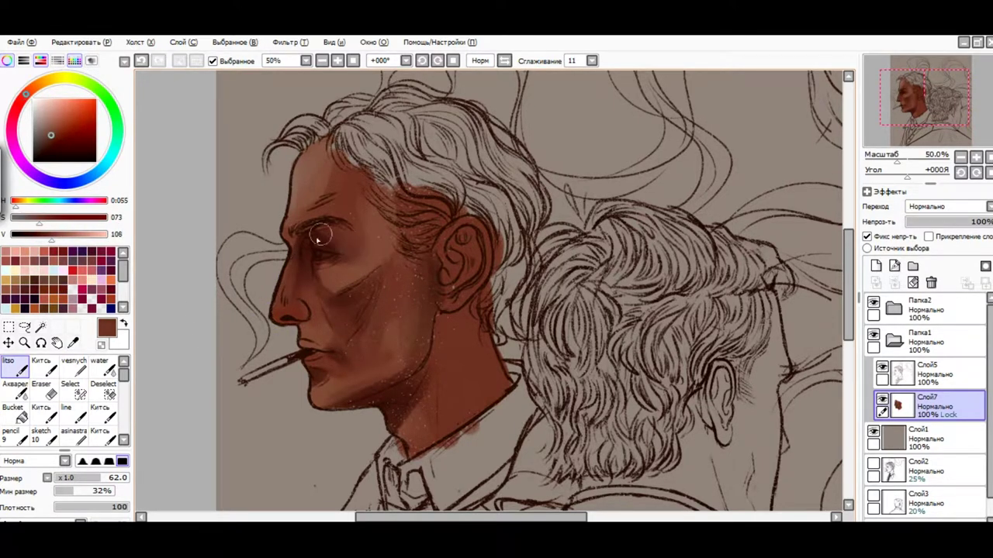
alt+click(370, 234)
alt+click(332, 213)
alt+click(365, 219)
alt+click(365, 231)
alt+click(328, 195)
alt+click(332, 163)
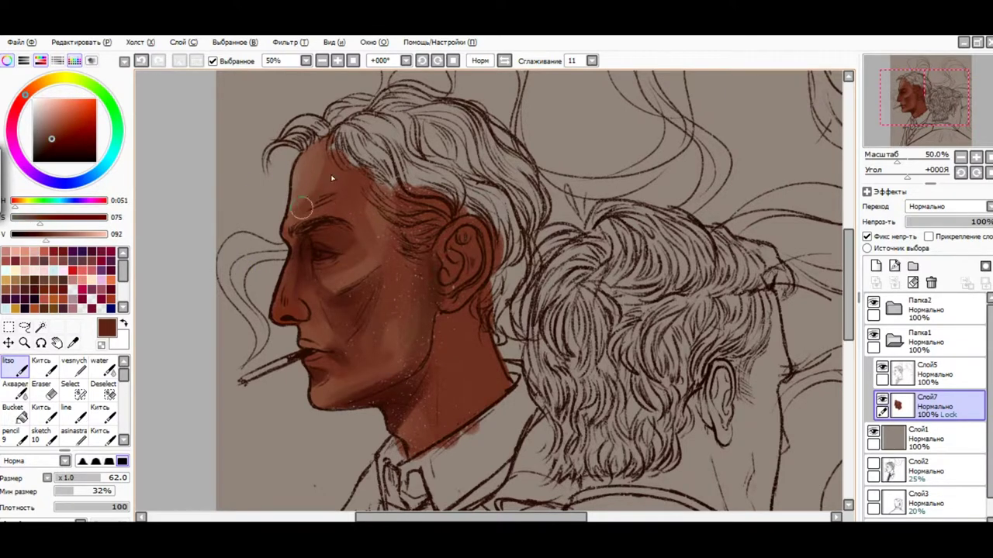
Paint a dark red-brown shadow along the underside of the nose and nostril at brush size 28.
alt+click(276, 341)
alt+click(306, 264)
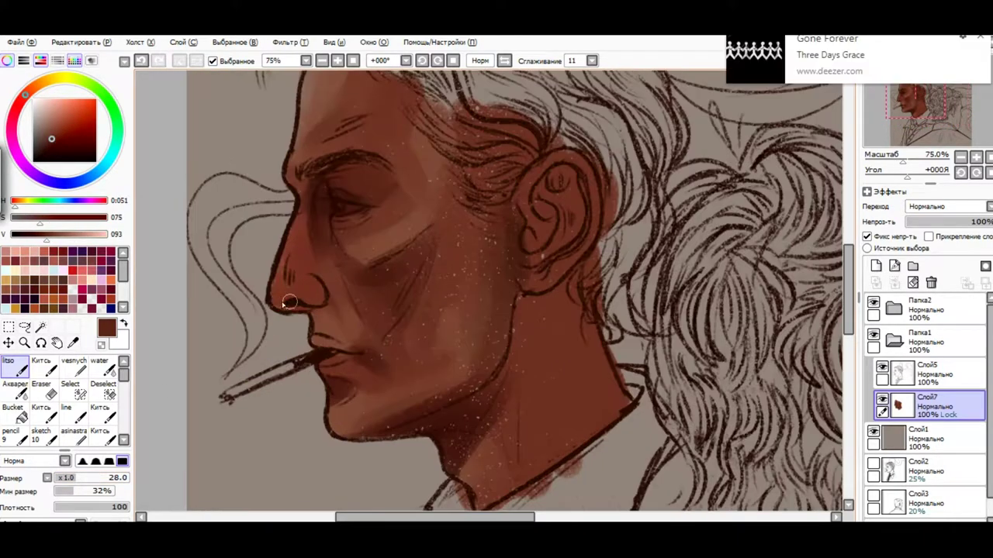
scroll(313, 314, up, 1)
alt+click(293, 299)
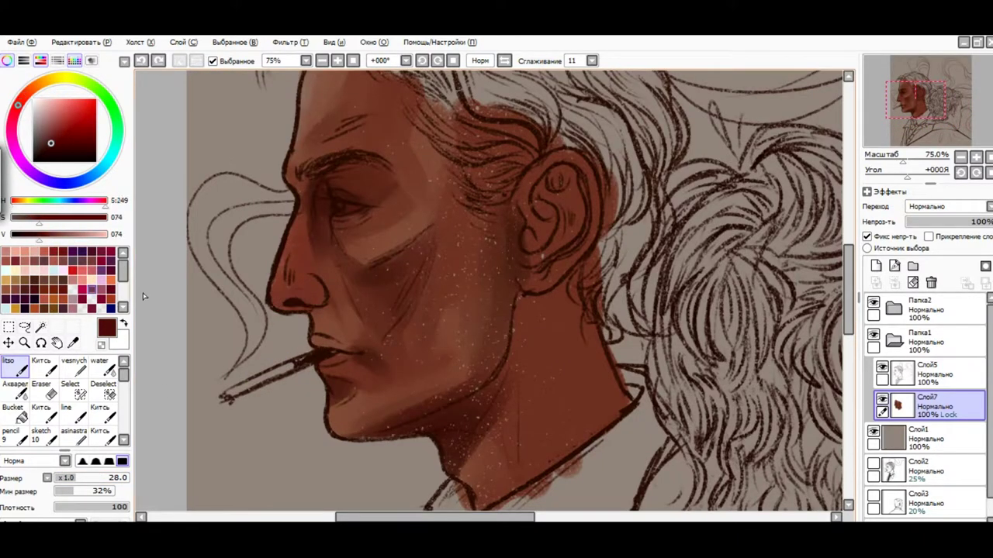
drag(272, 298, 307, 301)
alt+click(310, 304)
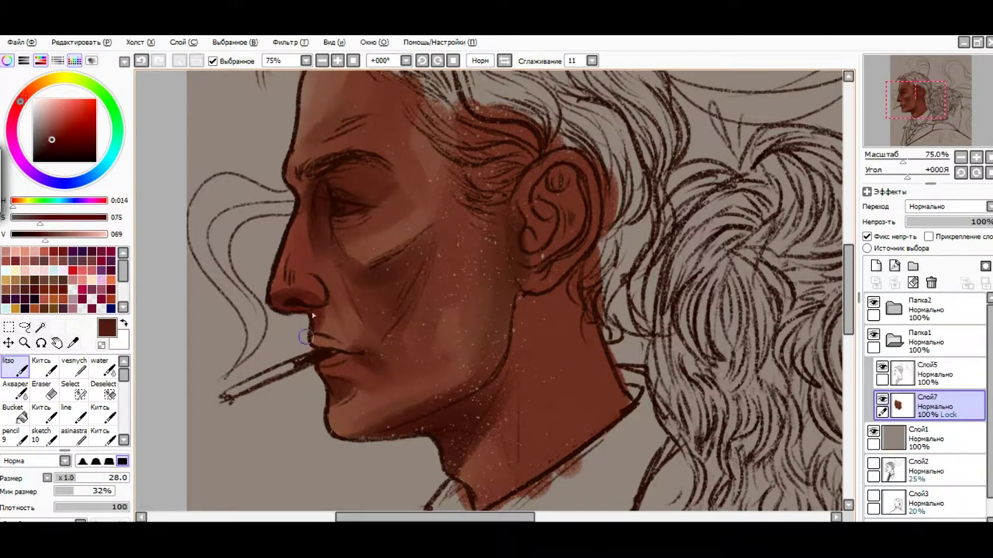
Add a lighter highlight to the wing of the nose and blend it with sampled skin tones.
alt+click(288, 286)
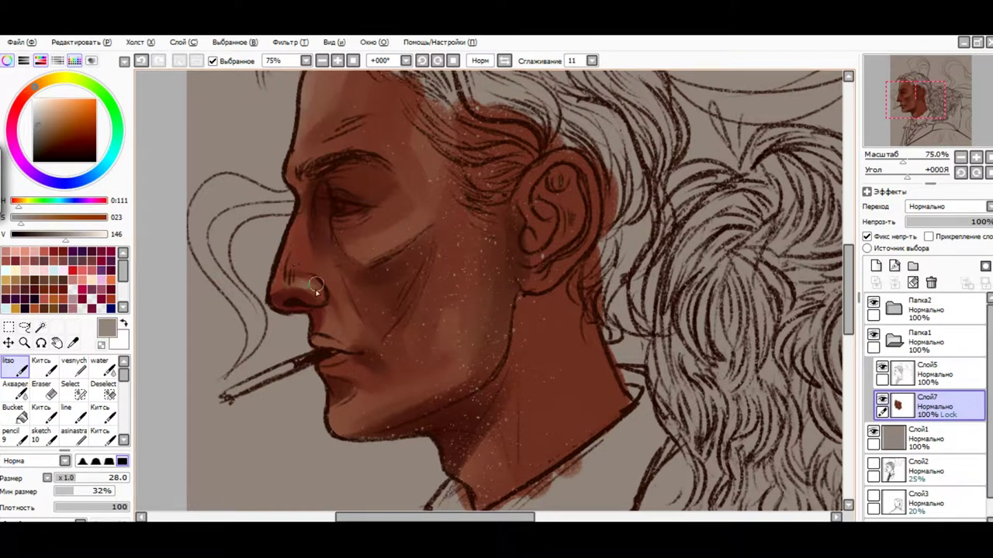
alt+click(348, 247)
alt+click(284, 291)
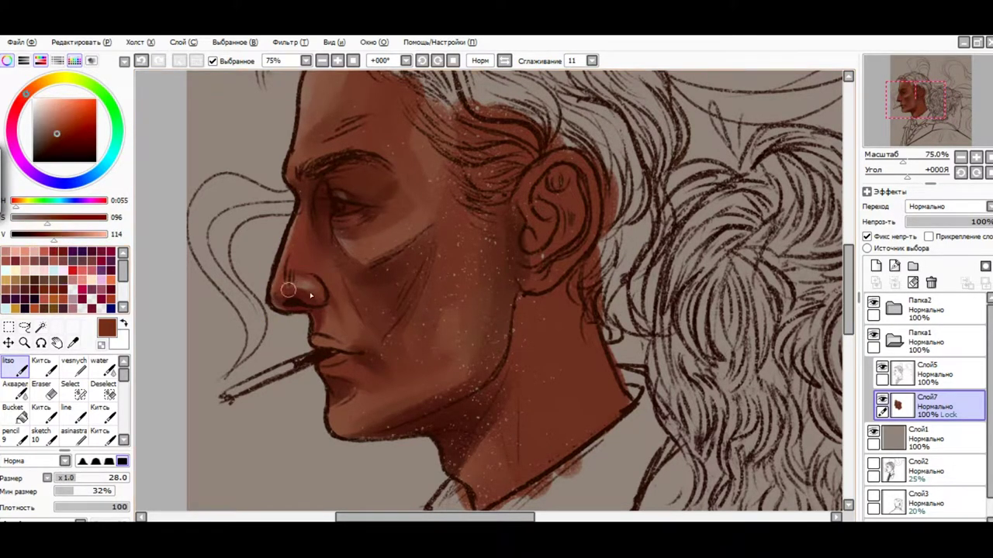
alt+click(308, 307)
alt+click(315, 286)
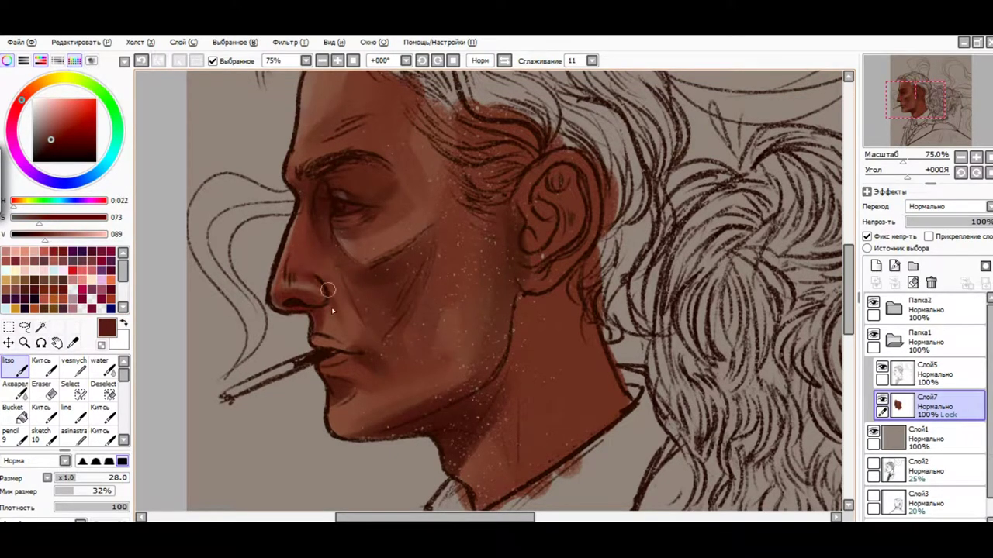
Blend warm mid-brown tones over the cheek and up towards the sideburn at brush size 79.
alt+click(459, 336)
alt+click(449, 308)
alt+click(343, 259)
alt+click(488, 290)
drag(431, 252, 443, 225)
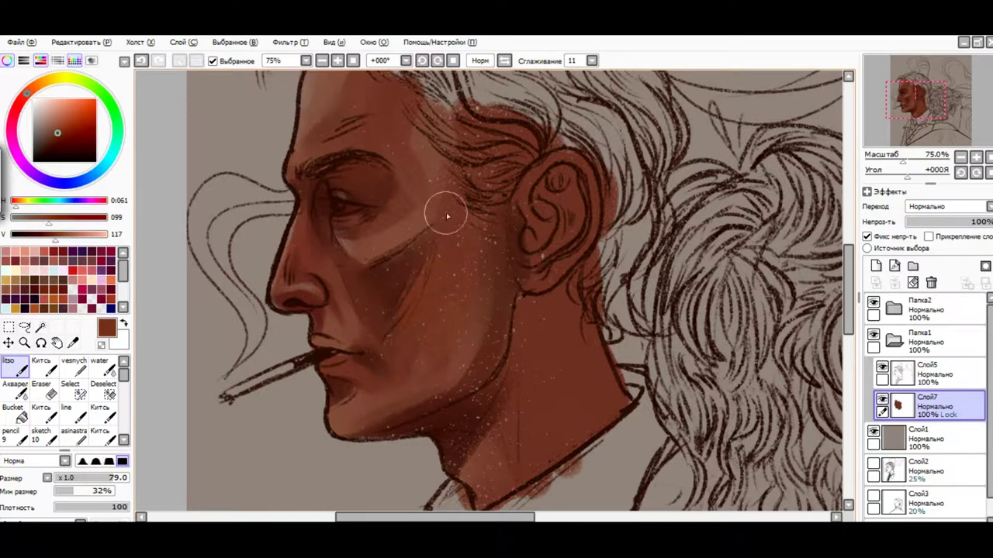
Shade the neck below the ear, the fold beside the nose and the creases on the forehead.
alt+click(518, 365)
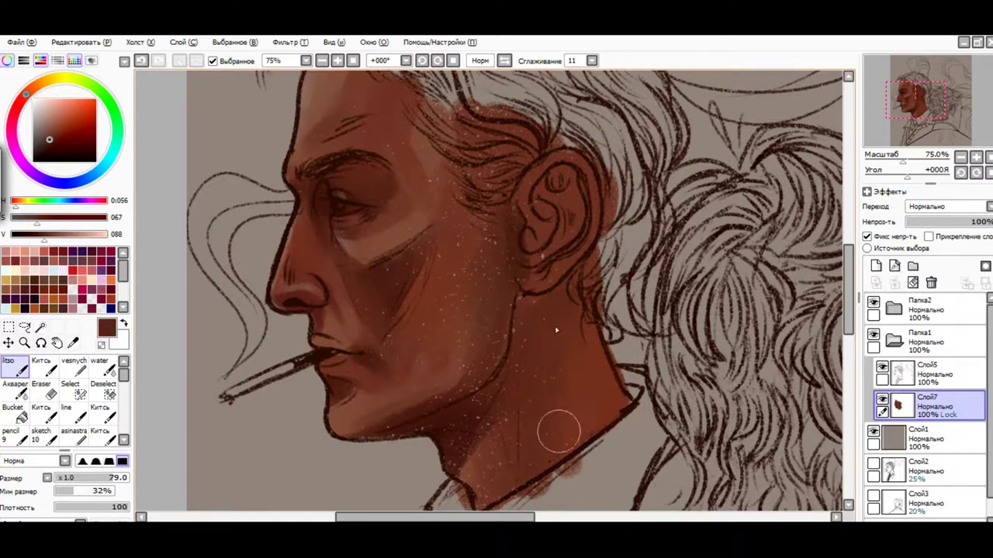
alt+click(327, 299)
drag(327, 299, 359, 313)
alt+click(343, 85)
alt+click(433, 354)
alt+click(309, 118)
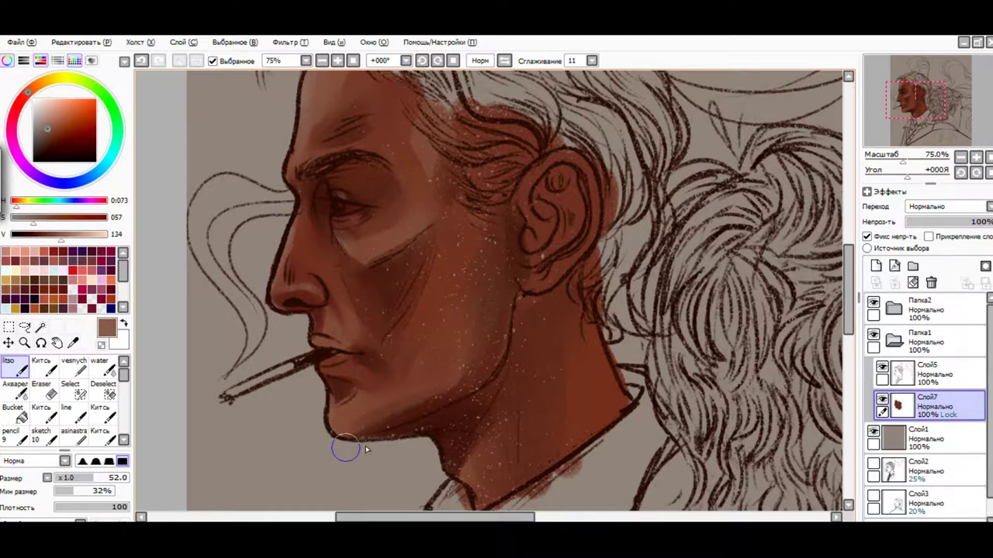
Shade the chin and lay a greyish-brown tone on the cheek in front of the ear at brush size 52.
alt+click(349, 434)
alt+click(485, 376)
drag(489, 287, 479, 228)
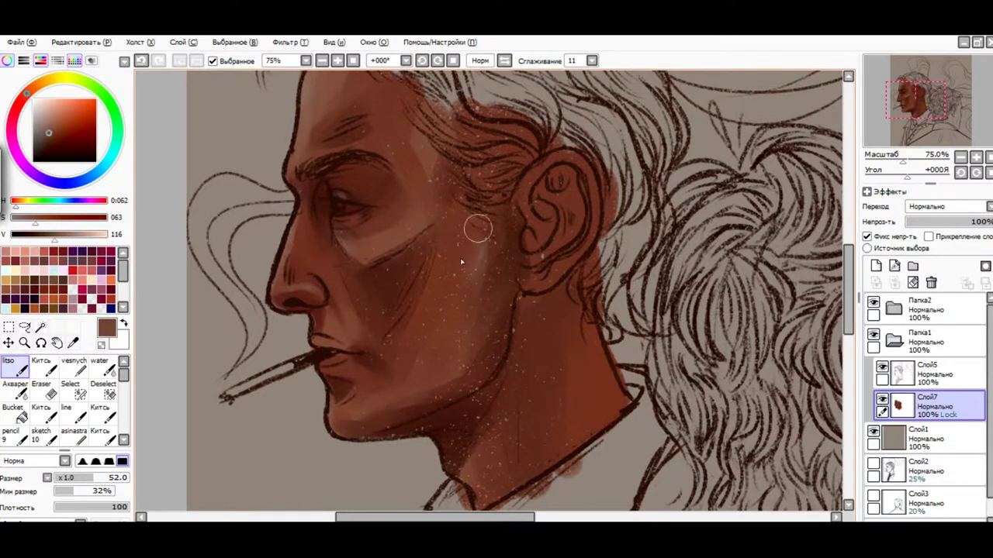
Deepen the dark accents around the mouth and the upper eyelid at brush size 22.
alt+click(327, 339)
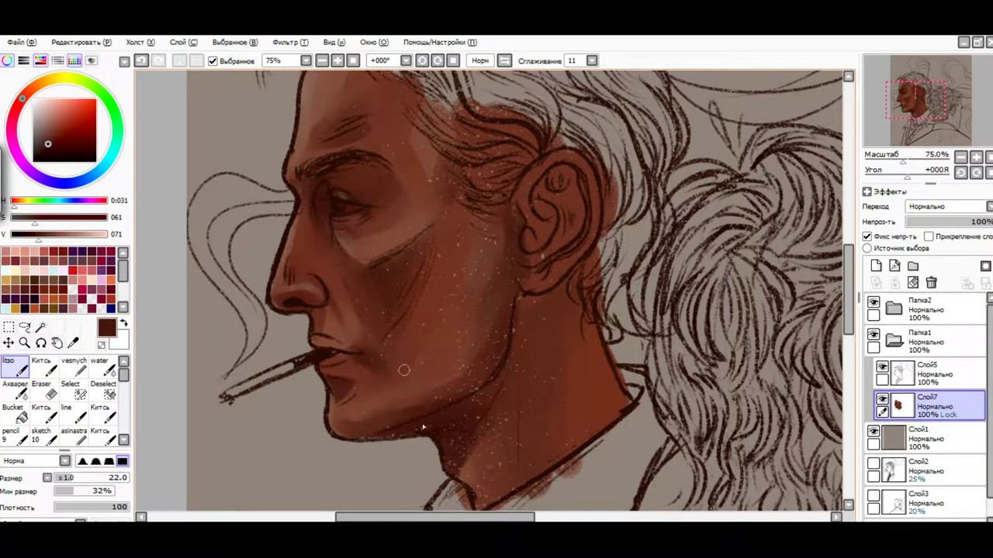
alt+click(353, 155)
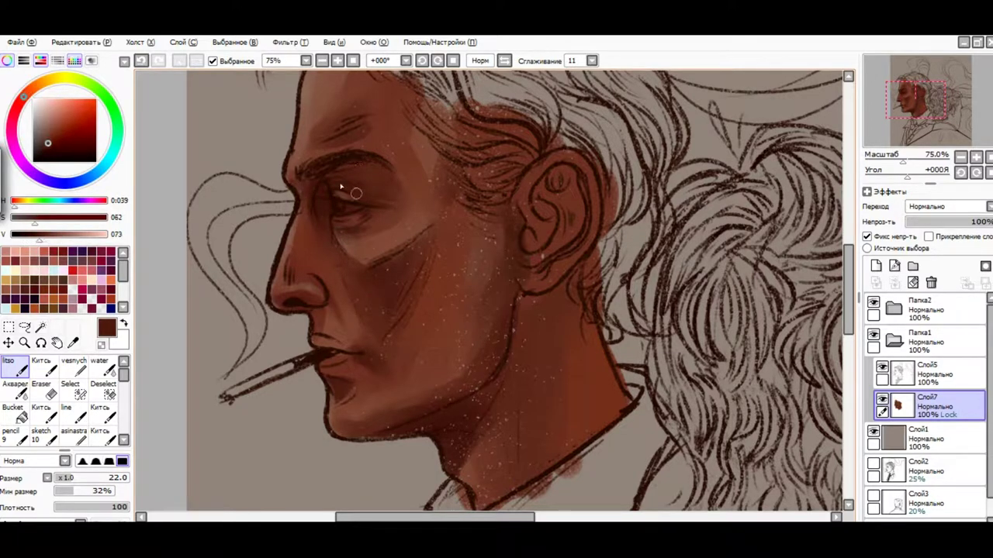
alt+click(296, 260)
scroll(295, 260, down, 2)
scroll(442, 265, up, 2)
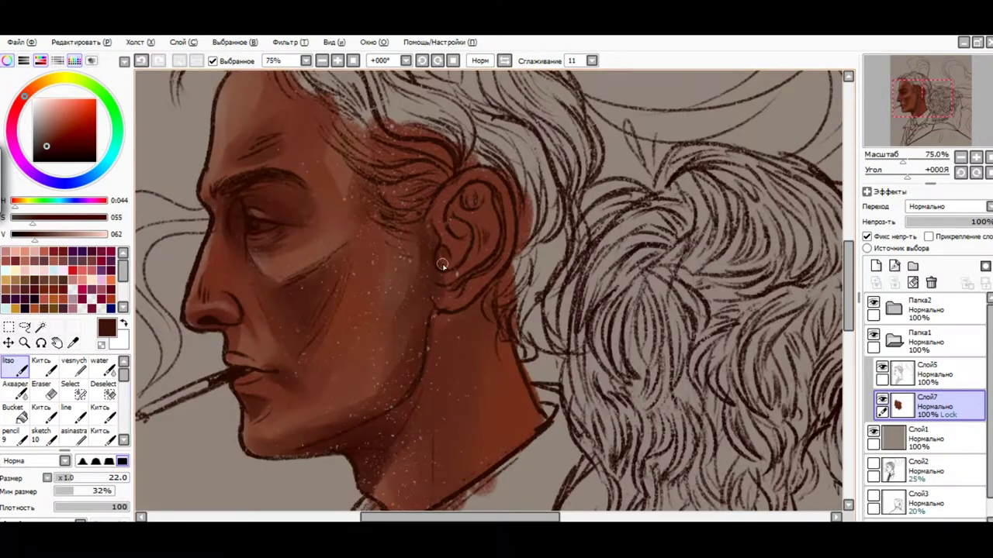
Paint dark brown shadows in the ear's hollow and beneath the earlobe.
alt+click(416, 271)
mouse_move(497, 233)
mouse_down()
mouse_move(469, 201)
mouse_move(443, 206)
mouse_move(508, 256)
mouse_up()
alt+click(452, 301)
alt+click(459, 306)
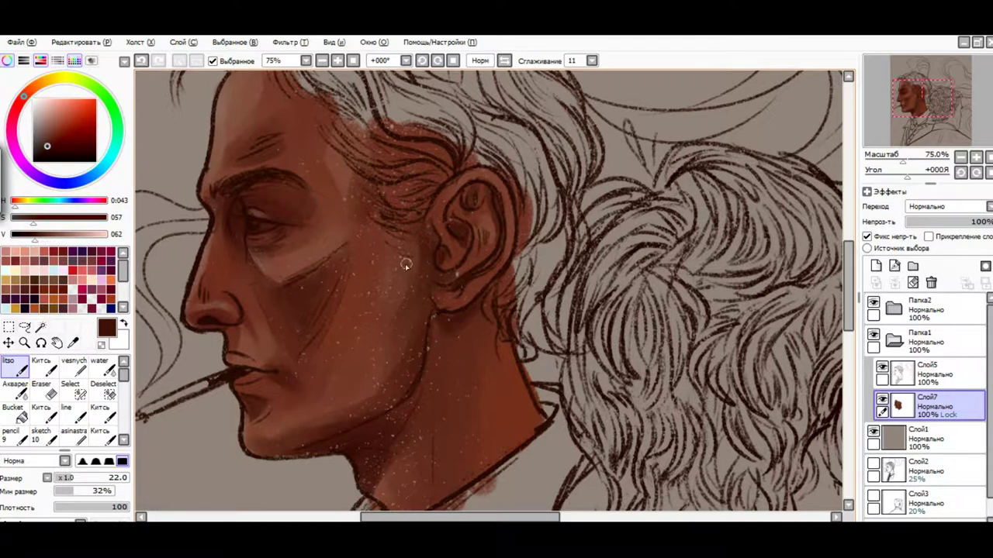
Model the inner folds of the ear by blending sampled light and dark brown tones.
alt+click(478, 210)
alt+click(461, 194)
alt+click(481, 200)
alt+click(469, 208)
alt+click(458, 219)
alt+click(466, 239)
drag(466, 240, 456, 271)
Deepen the shadows below the ear and under the chin, and darken the details of the eye.
alt+click(467, 331)
alt+click(349, 460)
alt+click(369, 466)
scroll(372, 439, up, 2)
alt+click(259, 270)
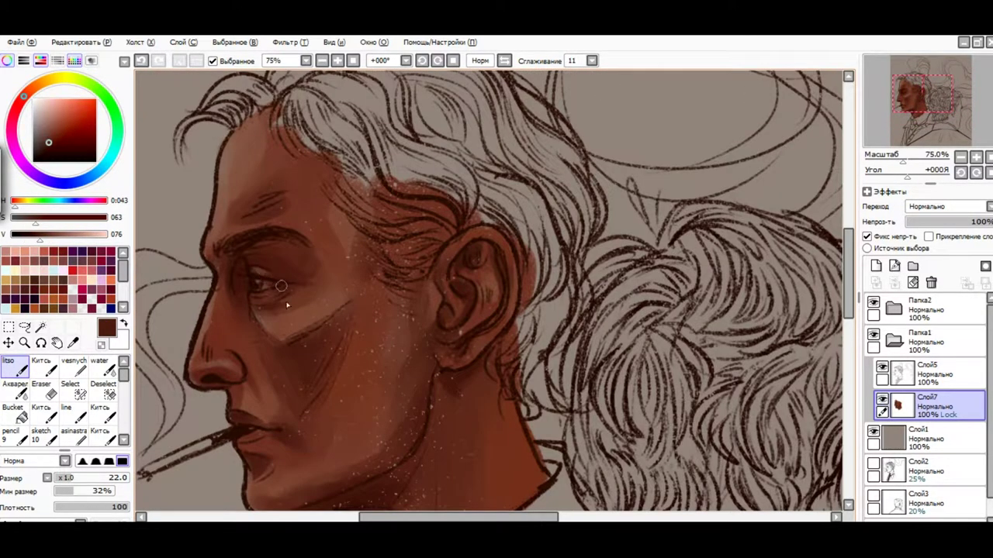
Add a clipped layer above the skin layer and cover the head with brown using the Китсь brush at size 500.
scroll(279, 282, down, 1)
click(875, 266)
click(41, 364)
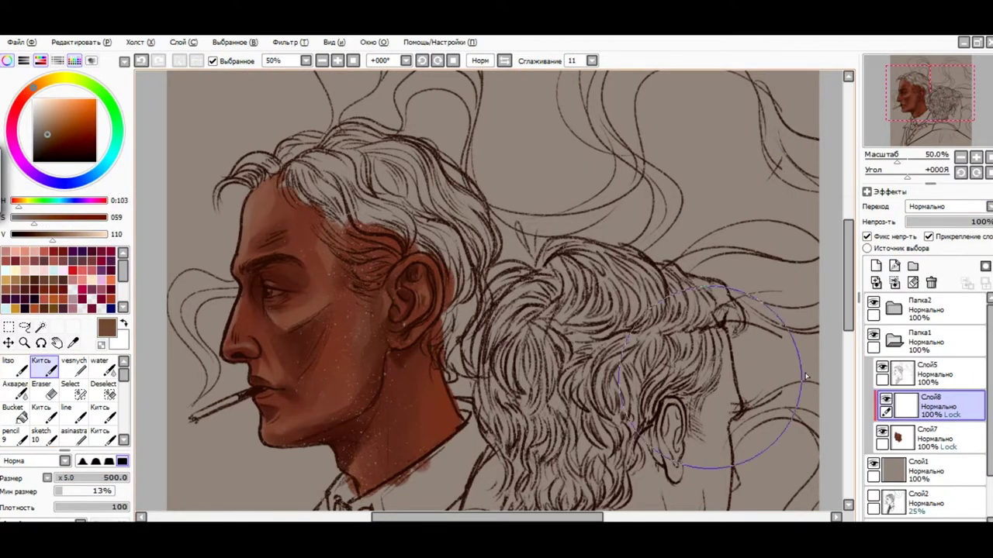
drag(434, 403, 311, 256)
Set the new layer to 19% opacity and Экран (Screen) blending, and turn off its opacity lock.
drag(985, 222, 939, 223)
click(946, 206)
click(933, 220)
click(928, 235)
Paint warm orange-brown light on the cheek and the front of the face with the litso brush.
alt+click(232, 375)
alt+click(232, 372)
key(1)
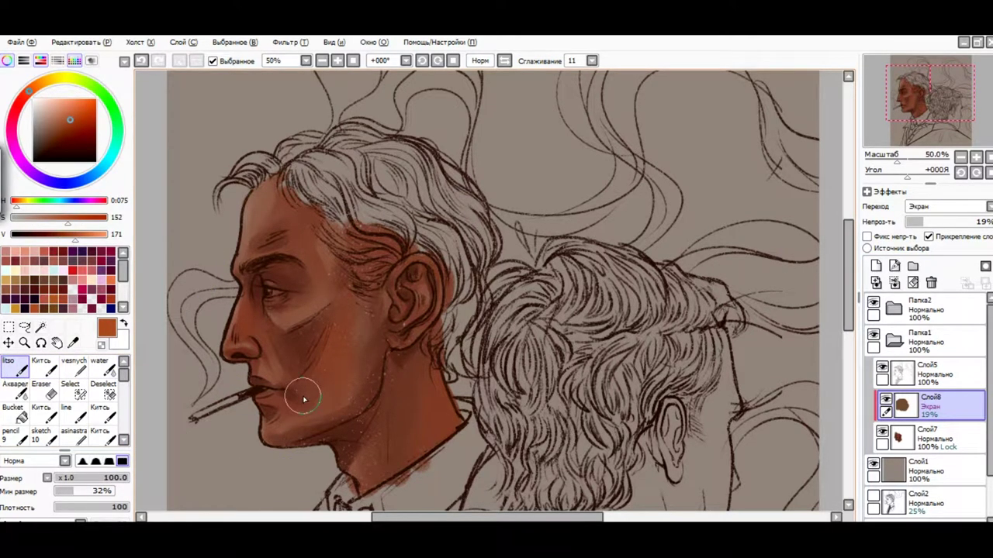
click(58, 276)
mouse_move(264, 310)
mouse_down()
mouse_move(233, 256)
mouse_move(241, 241)
mouse_up()
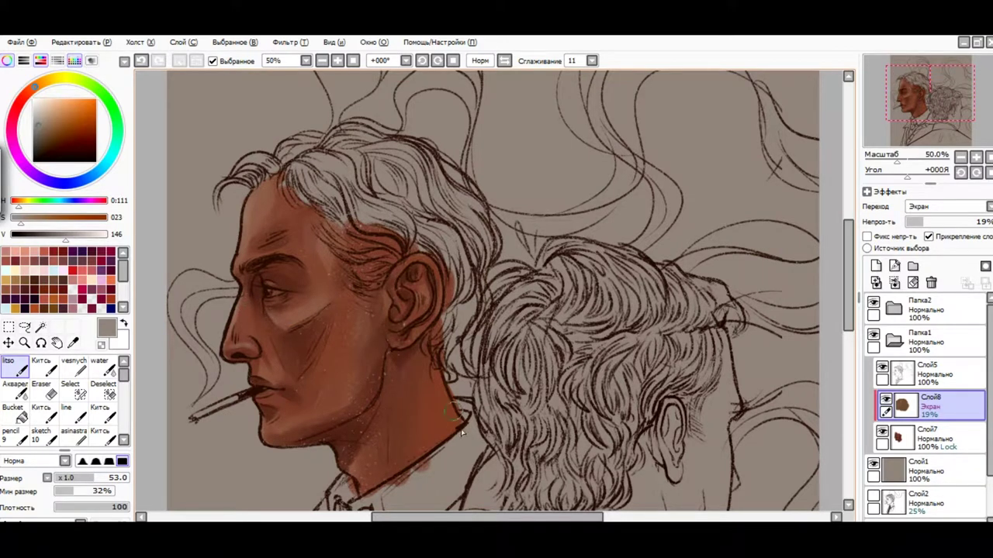
Touch up the nose, eye and jaw tones at brush size 53, and merge the Screen layer into the skin layer.
alt+click(256, 306)
alt+click(263, 274)
alt+click(359, 420)
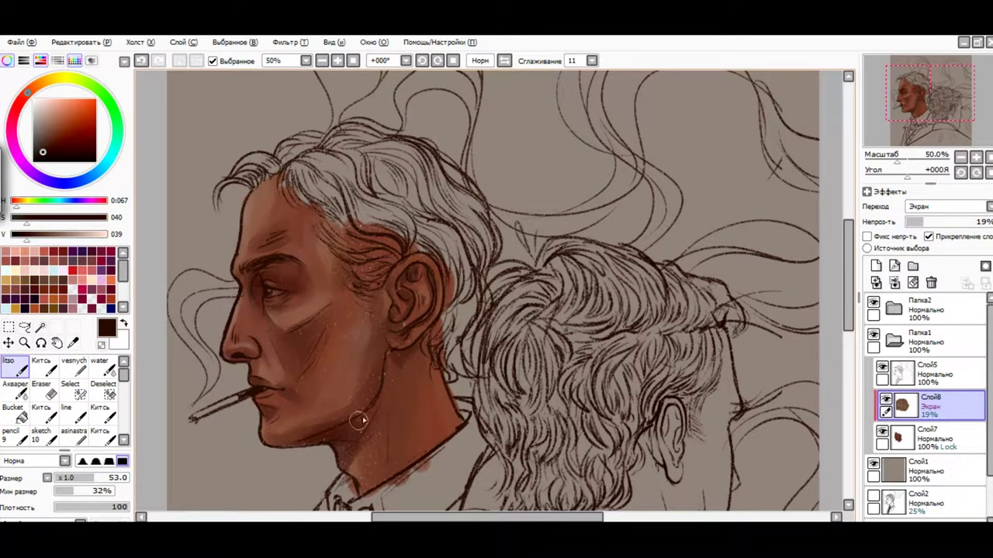
key(ctrl+e)
Refine the tones of the cheek, eye corner and nose wing with colors sampled from the face.
alt+click(333, 321)
alt+click(285, 318)
scroll(291, 319, up, 1)
alt+click(220, 346)
alt+click(216, 348)
alt+click(287, 271)
alt+click(223, 339)
alt+click(224, 339)
Smooth the skin tones on the cheek between the ear, the nose and the mouth corner.
scroll(224, 339, up, 1)
alt+click(489, 291)
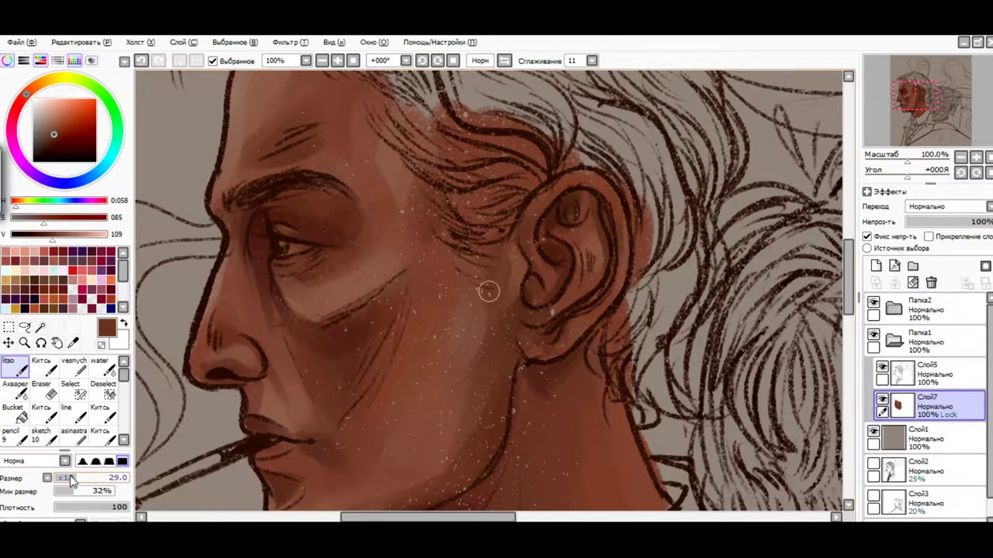
alt+click(300, 338)
alt+click(326, 411)
Blend brown shadows around the eye, from its inner corner to the outer socket, at brush size 38.
alt+click(265, 270)
alt+click(249, 253)
alt+click(342, 263)
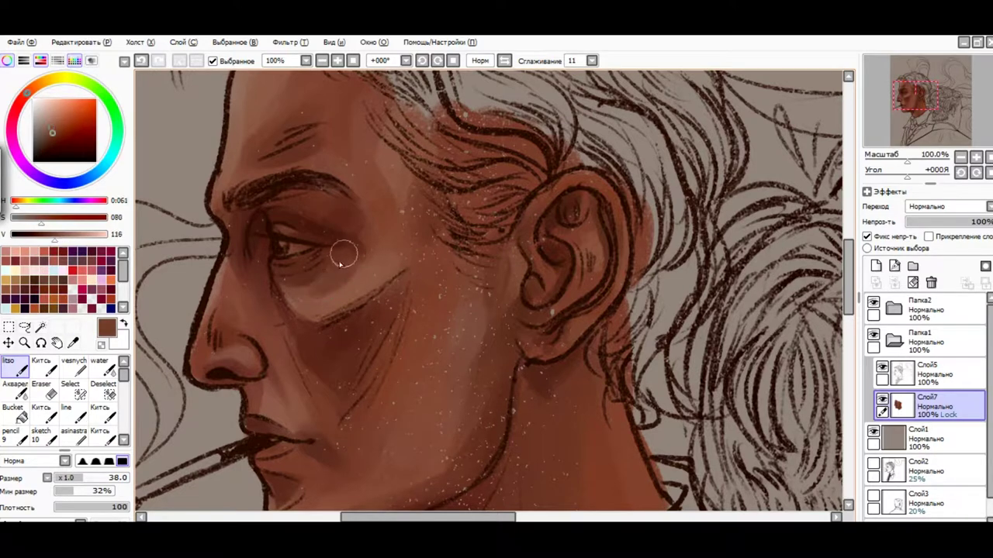
alt+click(362, 273)
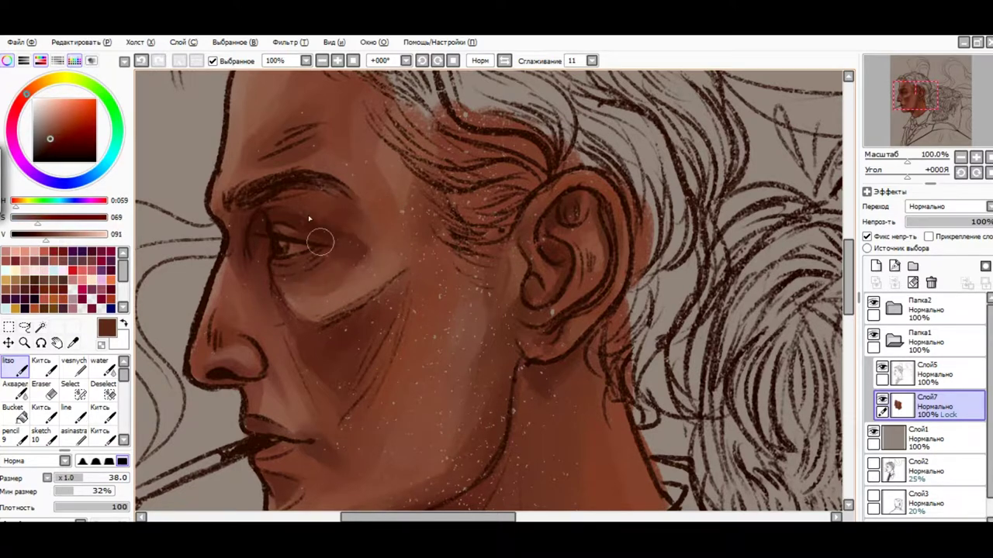
alt+click(353, 256)
drag(286, 210, 294, 218)
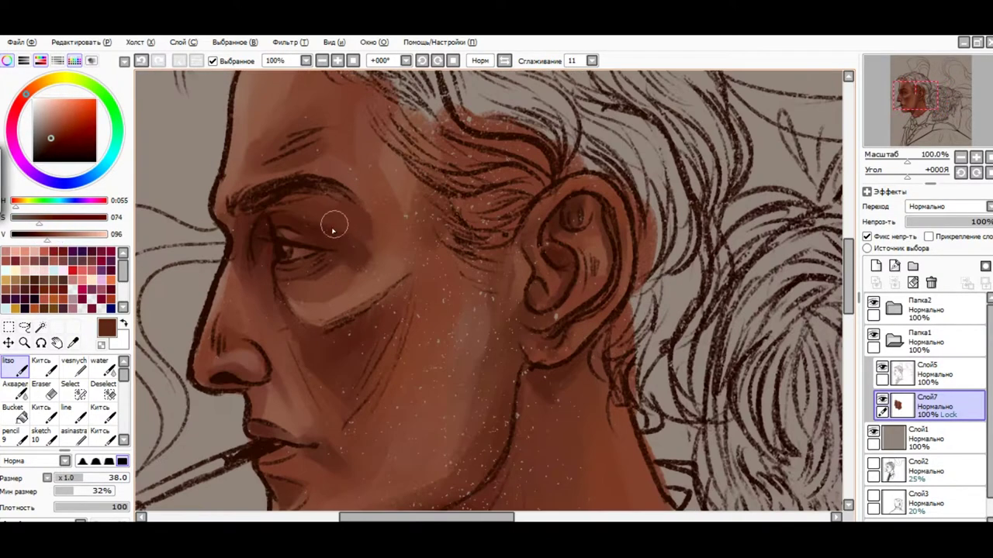
Darken the shadow along the jawline and blend it into the lower cheek at brush size 75.
alt+click(278, 193)
scroll(335, 192, down, 1)
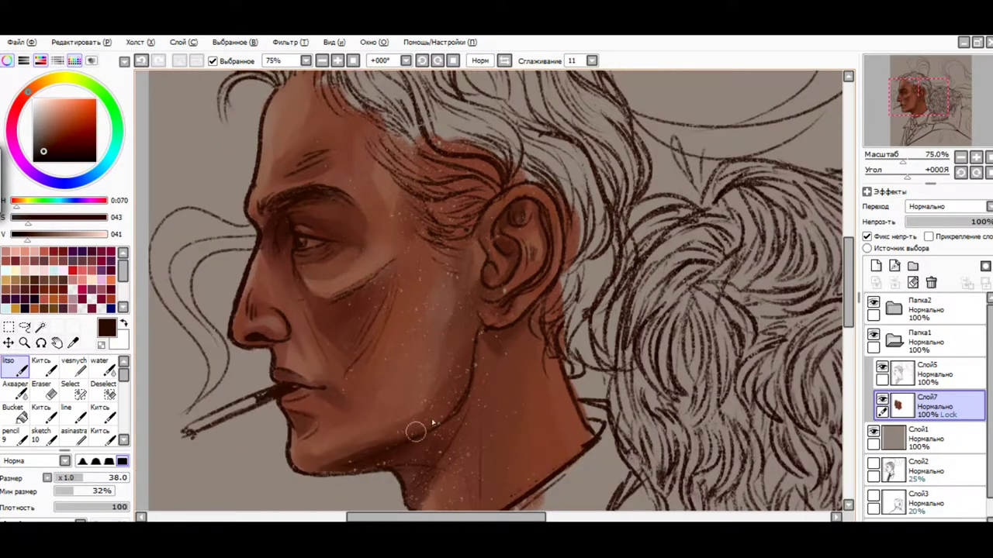
alt+click(444, 336)
click(49, 142)
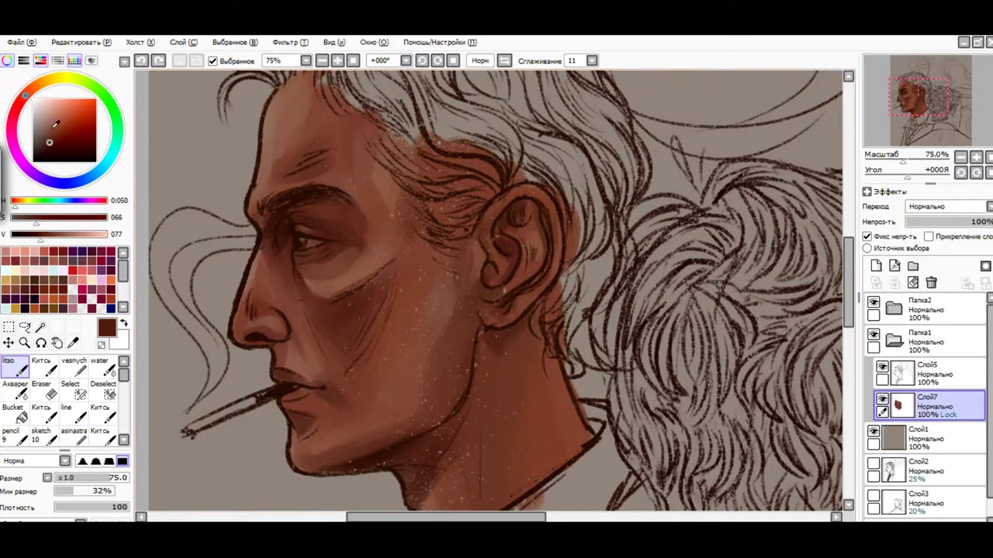
drag(391, 452, 449, 261)
alt+click(425, 332)
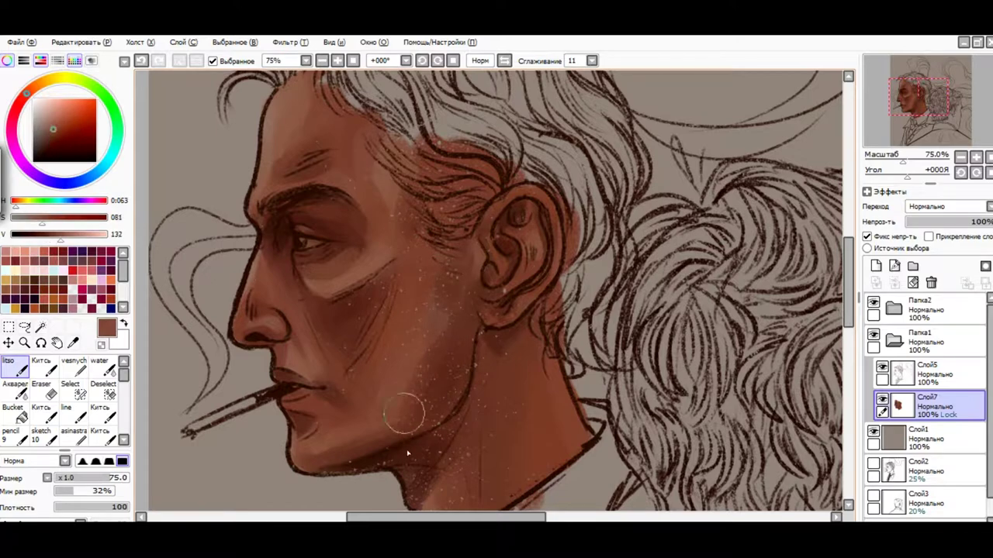
drag(426, 333, 347, 436)
alt+click(310, 410)
Refine the shadows under the nose and on the adjoining cheek with sampled dark brown and skin tones at brush size 35.
drag(387, 210, 442, 156)
key(bracketleft)
key(bracketleft)
key(bracketleft)
key(bracketleft)
alt+click(350, 257)
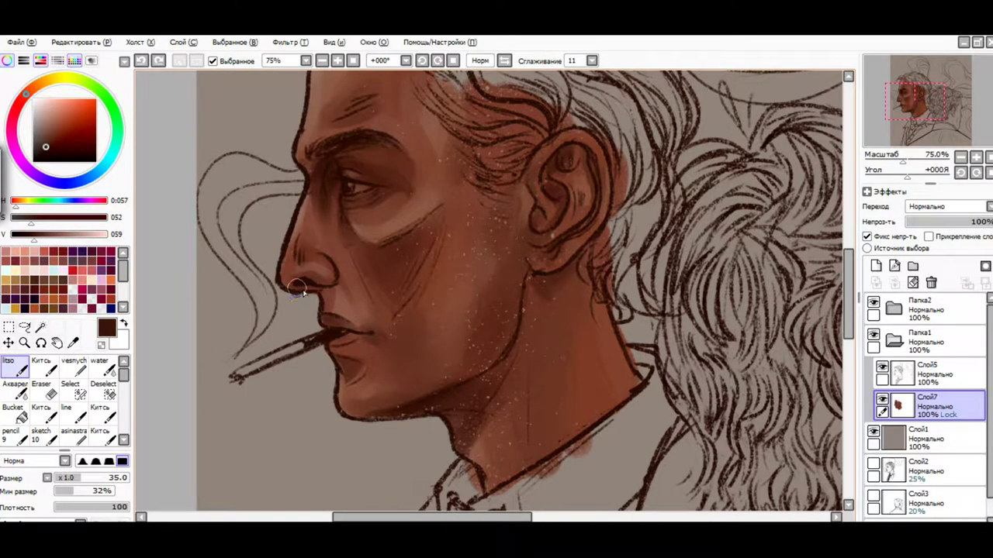
alt+click(421, 232)
alt+click(346, 266)
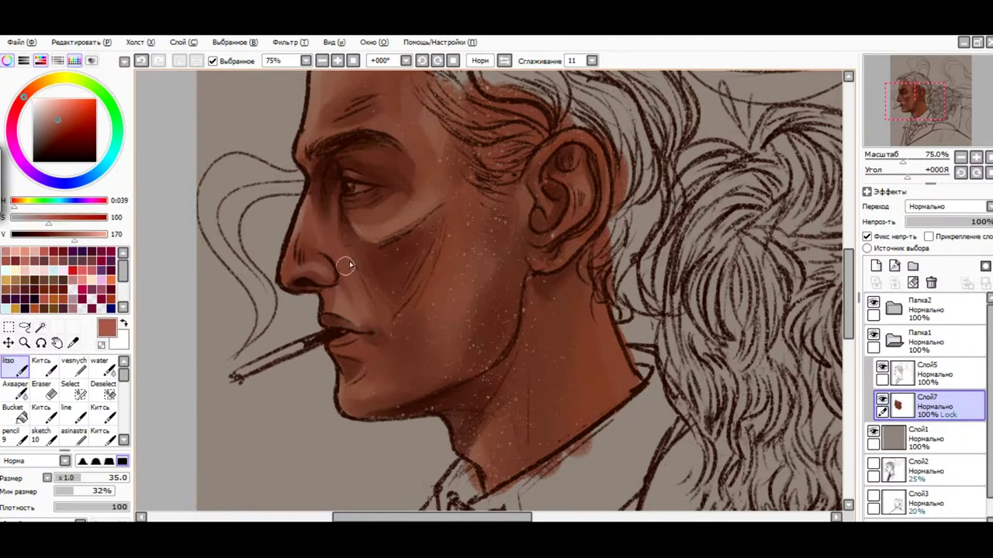
Shade the lips and mouth corner with a palette color and tones sampled around the mouth.
click(52, 251)
alt+click(341, 338)
alt+click(364, 326)
scroll(380, 264, down, 1)
scroll(399, 228, up, 1)
Smooth the skin tones of the temple and forehead with sampled colors at brush size 57.
drag(77, 477, 101, 478)
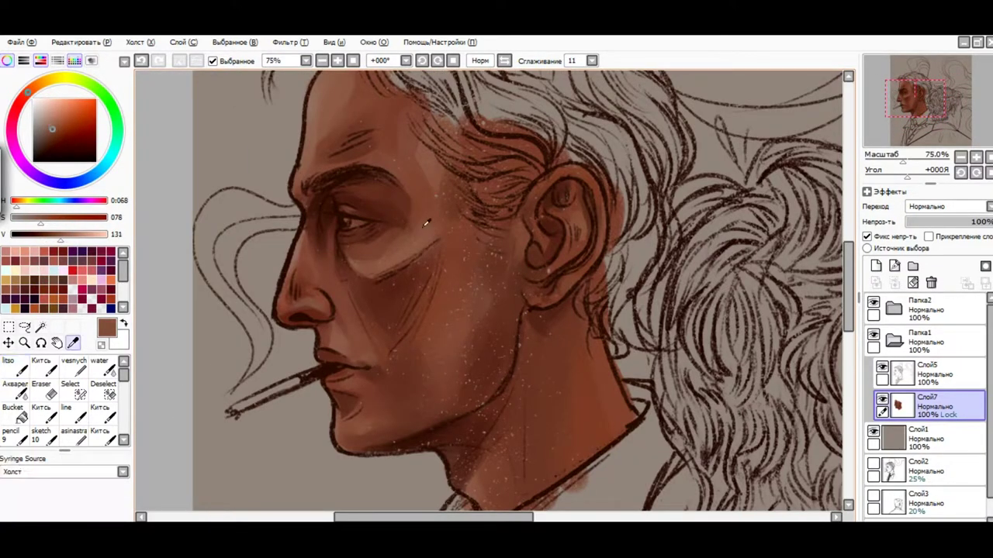
alt+click(436, 200)
alt+click(432, 160)
scroll(578, 448, up, 1)
alt+click(365, 148)
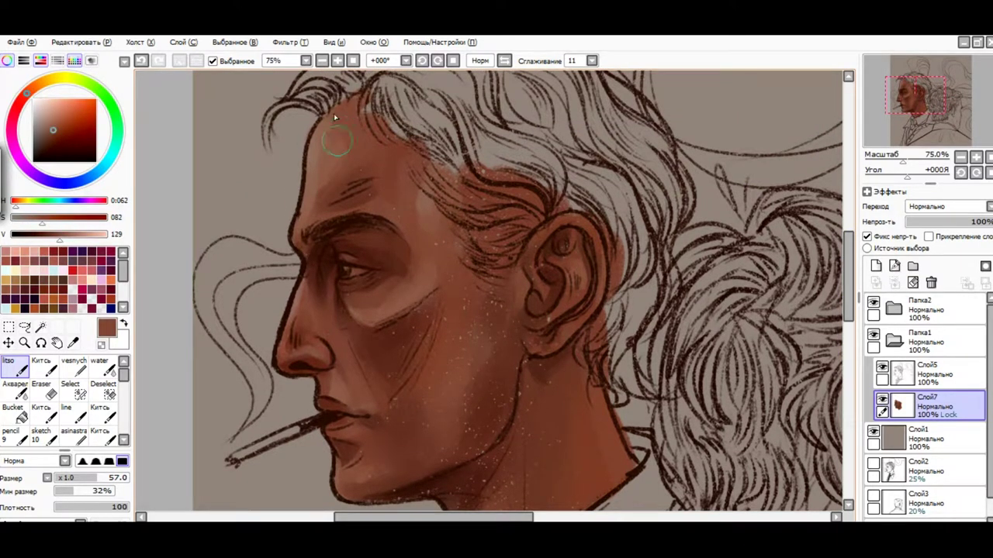
drag(393, 187, 414, 210)
alt+click(410, 243)
alt+click(446, 277)
Add a layer above the skin layer in Screen mode at 19% opacity and choose an orange brush color.
click(72, 118)
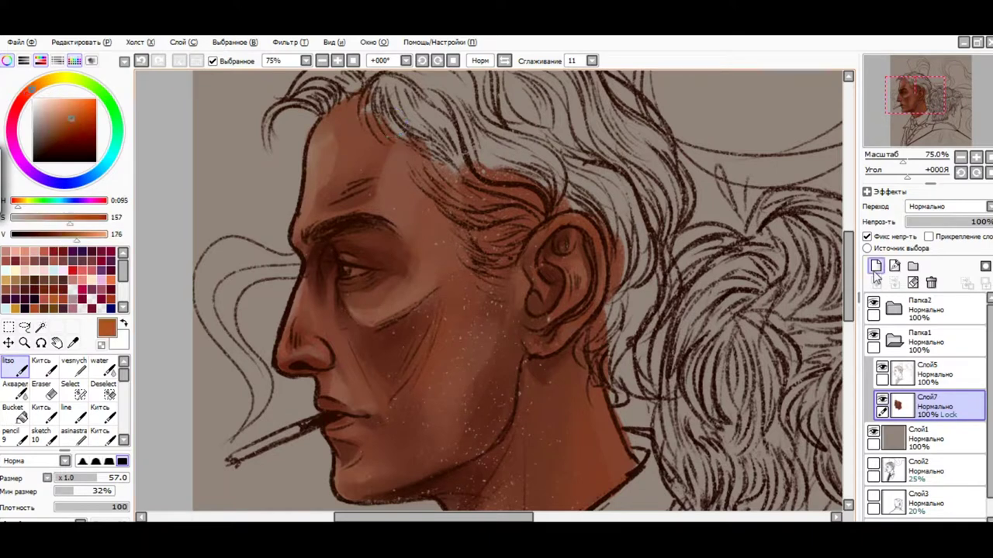
click(876, 266)
drag(85, 478, 124, 478)
click(946, 206)
drag(985, 221, 922, 222)
Paint an orange glow over the nose, cheek, chin, forehead and jaw area on the Screen layer, erasing the excess.
mouse_move(298, 364)
mouse_down()
mouse_move(318, 340)
mouse_move(357, 372)
mouse_up()
drag(372, 326, 473, 411)
mouse_move(349, 434)
mouse_down()
mouse_move(426, 416)
mouse_move(406, 361)
mouse_move(434, 404)
mouse_up()
key(e)
scroll(354, 206, down, 1)
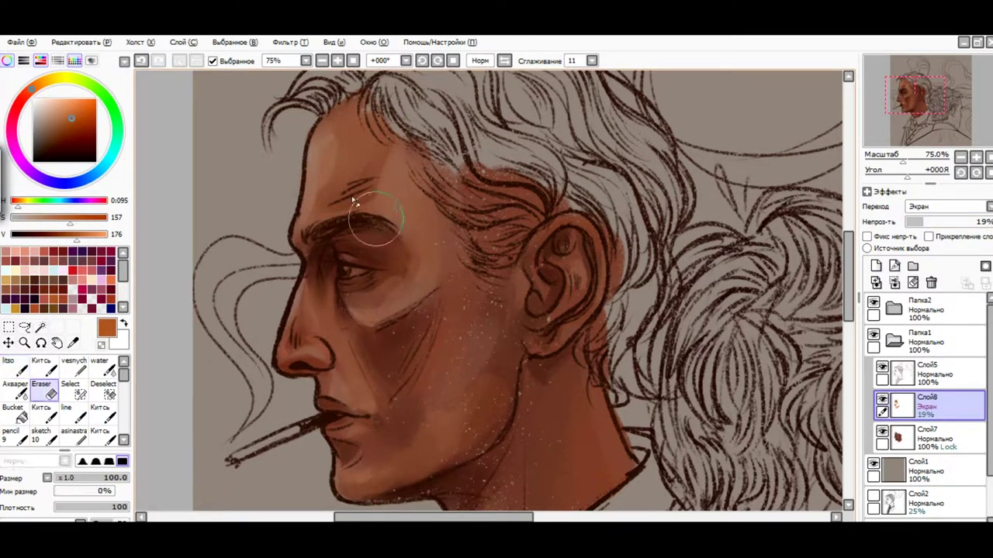
key(b)
drag(355, 206, 317, 155)
drag(535, 310, 510, 380)
Soften the orange glow on the cheek with the water brush and raise the Screen layer's opacity to 26%.
drag(942, 221, 948, 222)
key(w)
mouse_move(465, 263)
mouse_down()
mouse_move(512, 326)
mouse_move(481, 356)
mouse_up()
key(e)
key(w)
alt+click(415, 395)
scroll(414, 395, down, 1)
drag(948, 222, 951, 222)
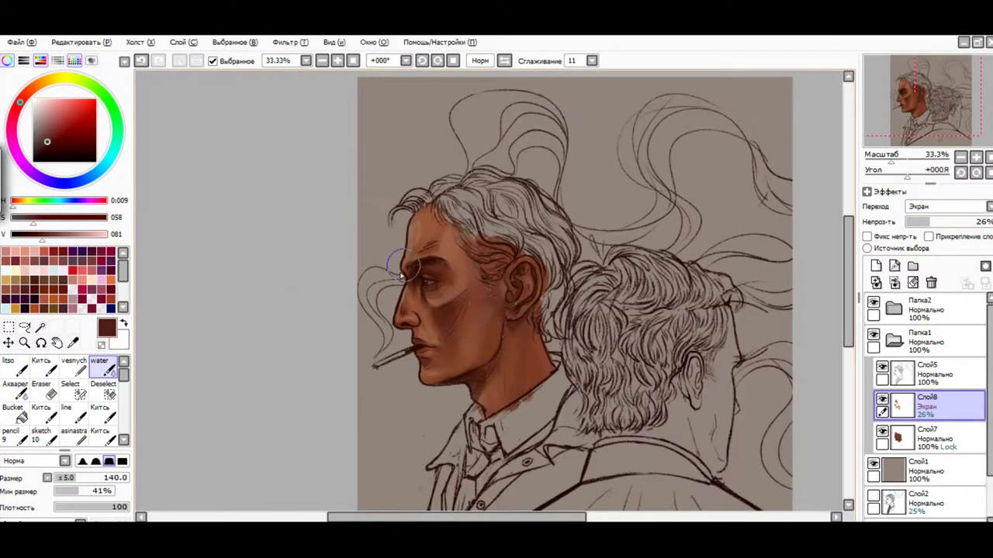
Clean up the orange glow, raise the Screen layer's opacity to 38% and merge it into the skin layer.
scroll(404, 302, up, 1)
key(e)
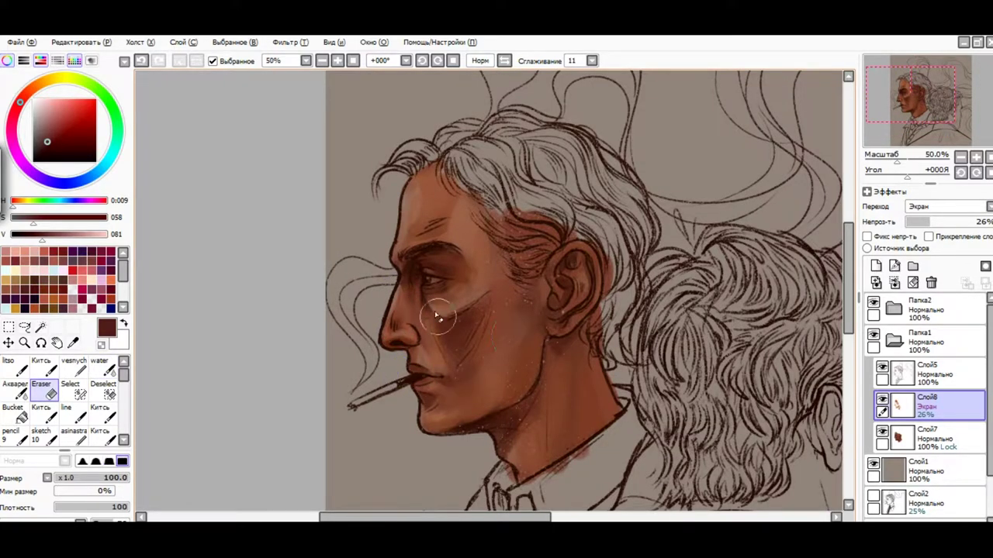
key(w)
drag(950, 222, 962, 222)
key(e)
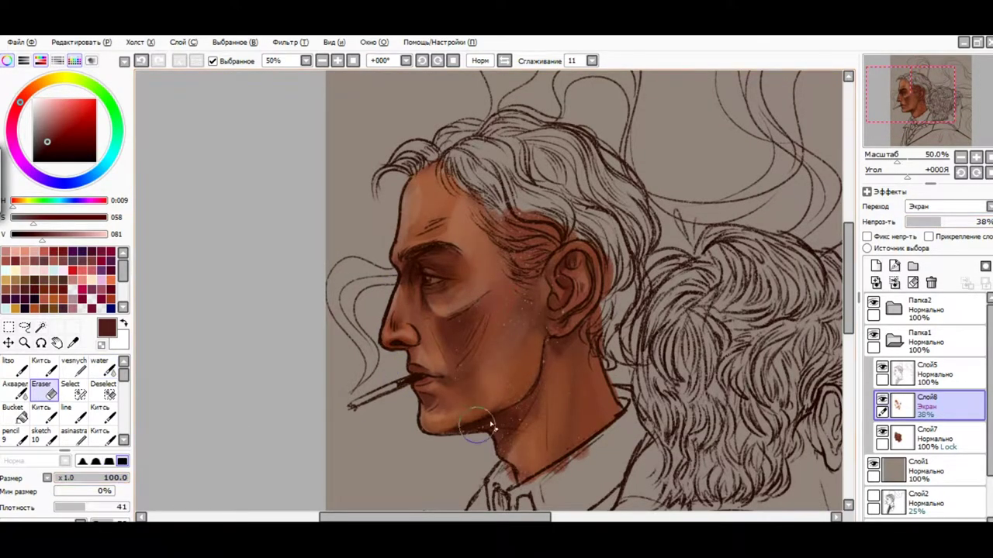
key(w)
key(ctrl+e)
Add a layer above the skin and block in the man's front hair with dark brown using the litso brush.
click(875, 266)
alt+click(498, 159)
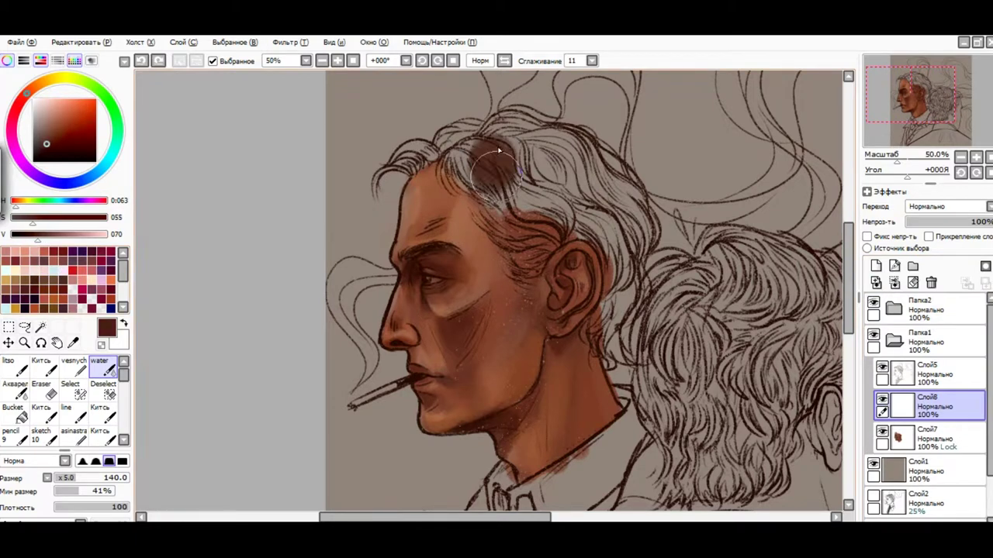
click(499, 159)
key(ctrl+z)
click(12, 365)
drag(438, 144, 396, 172)
mouse_move(481, 120)
mouse_down()
mouse_move(381, 175)
mouse_move(465, 159)
mouse_up()
drag(543, 116, 471, 224)
drag(504, 159, 474, 248)
Fill the crown and the hair above the ear with dark brown using a larger brush, erasing the spill over the ear.
key(bracketright)
key(bracketright)
key(bracketright)
key(bracketright)
drag(535, 128, 507, 223)
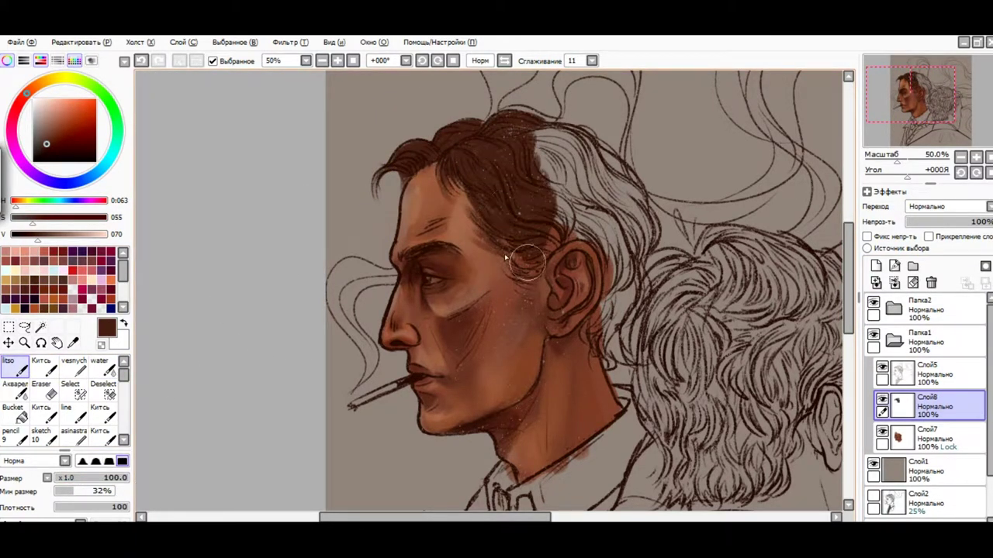
drag(543, 166, 516, 268)
drag(628, 105, 519, 194)
drag(636, 140, 570, 233)
drag(624, 202, 559, 271)
key(e)
drag(601, 245, 574, 266)
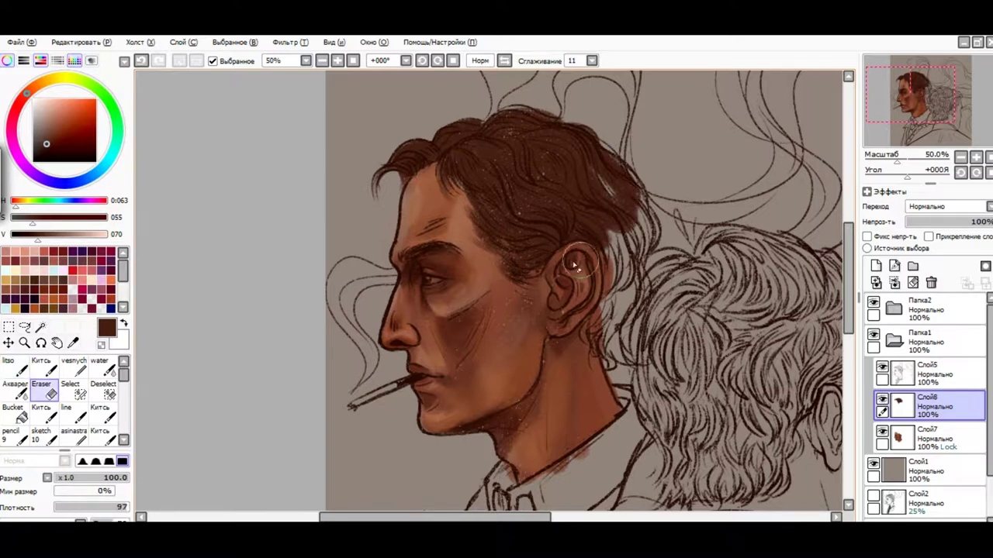
Fill the hair from the back of the head to the nape with dark brown and tidy the hairline at the forehead.
key(b)
drag(656, 202, 612, 276)
drag(667, 167, 598, 288)
drag(642, 145, 621, 248)
mouse_move(652, 248)
mouse_down()
mouse_move(603, 245)
mouse_move(634, 315)
mouse_move(601, 305)
mouse_move(606, 365)
mouse_up()
drag(642, 279, 601, 337)
key(e)
drag(492, 194, 466, 233)
key(b)
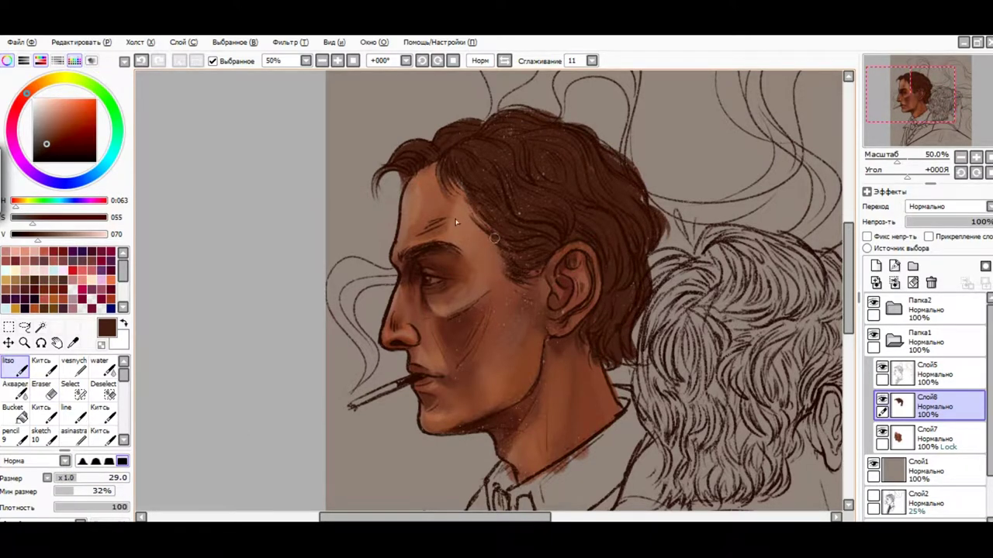
Refine the temple and brow tones on the skin layer with sampled colors at brush size 41.
scroll(307, 164, down, 1)
click(931, 434)
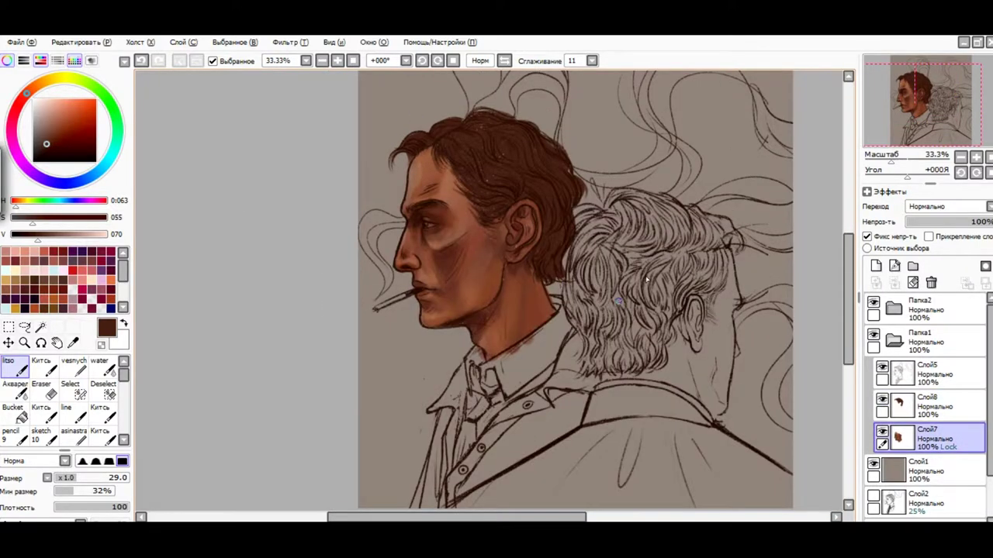
scroll(449, 204, up, 1)
alt+click(498, 259)
alt+click(498, 256)
key(bracketright)
alt+click(481, 246)
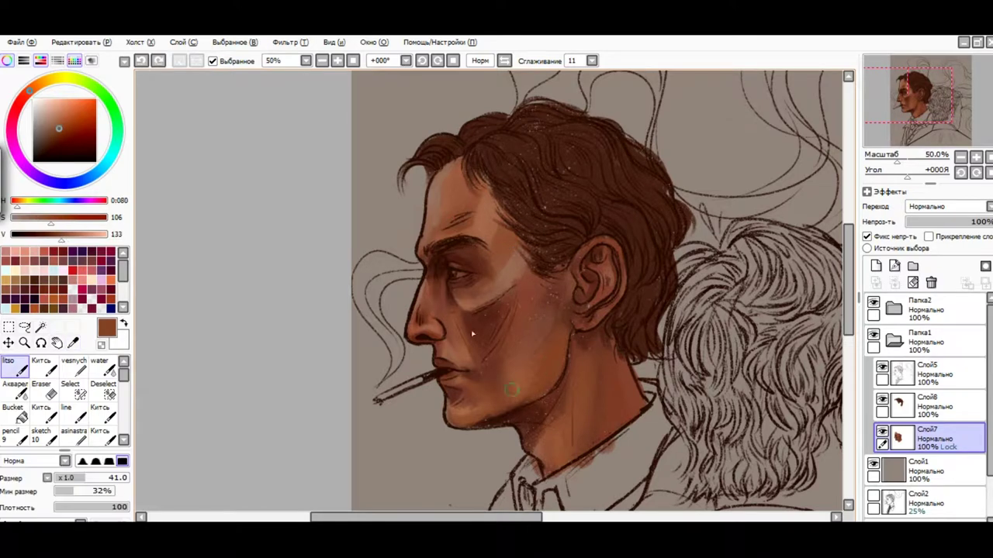
Blend the skin tones along the jaw, on the forehead and under the eye with colors sampled from the face.
alt+click(544, 373)
alt+click(562, 334)
alt+click(488, 231)
alt+click(489, 237)
alt+click(466, 297)
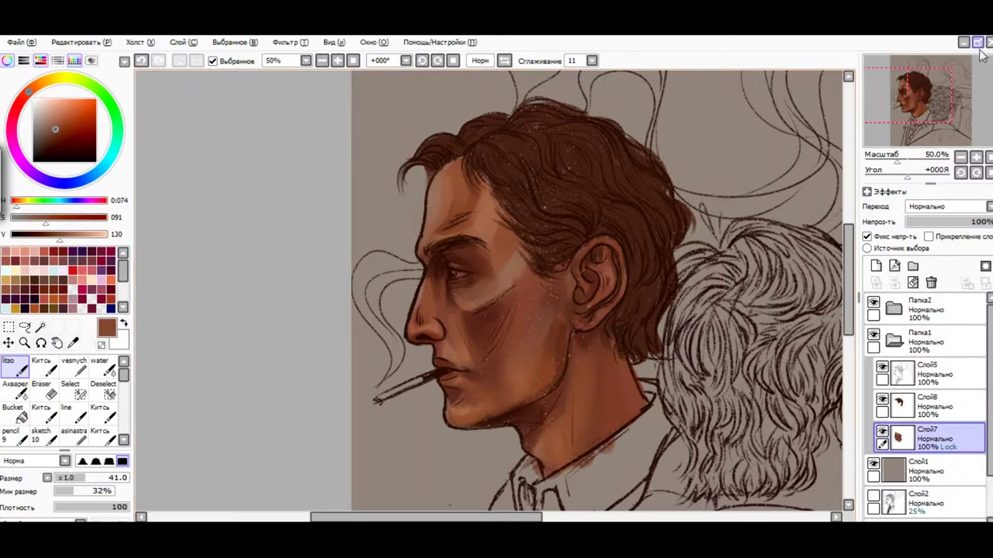
alt+click(468, 286)
alt+click(508, 269)
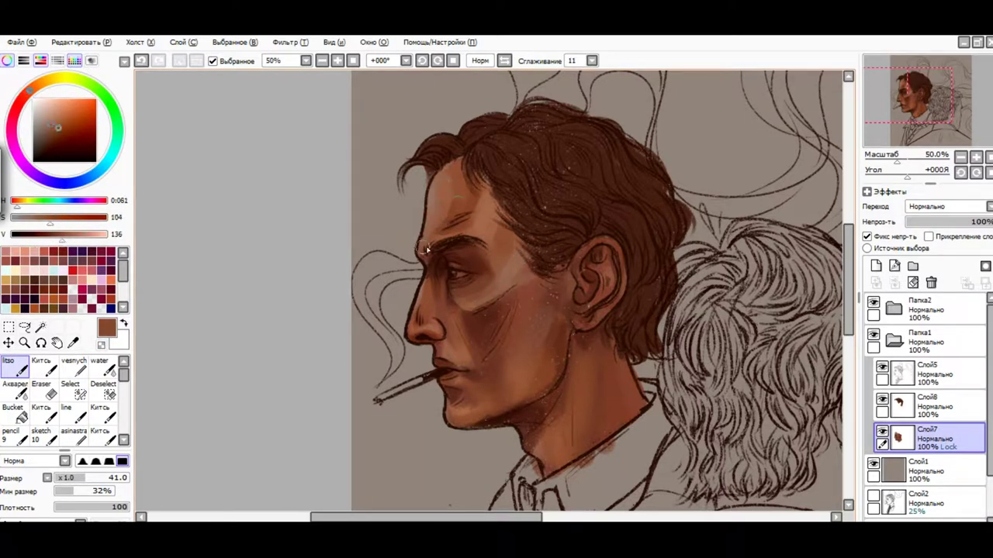
Paint grey highlights on the front and top locks of the hair layer with the background color at brush size 16.
scroll(444, 227, down, 2)
click(927, 406)
scroll(276, 364, up, 3)
alt+click(276, 363)
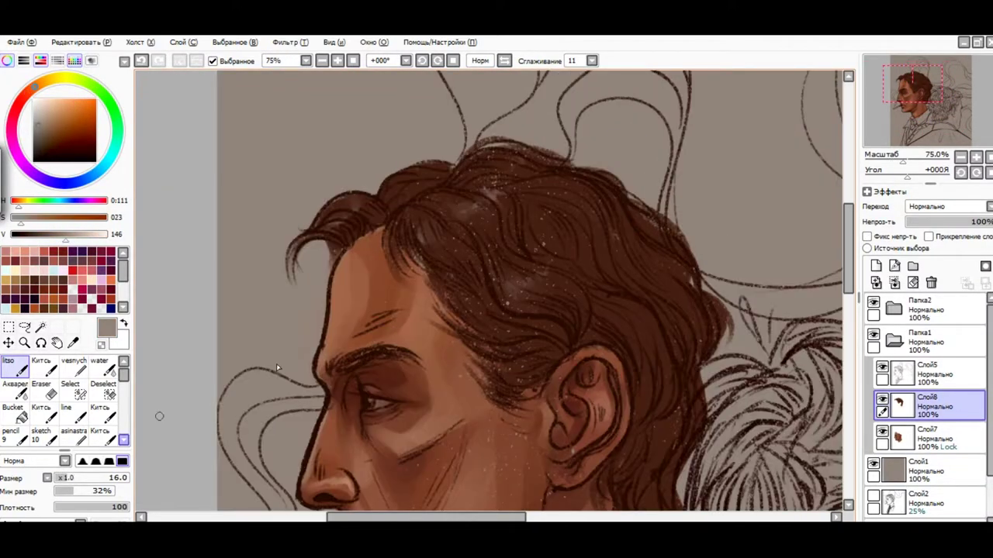
alt+click(528, 302)
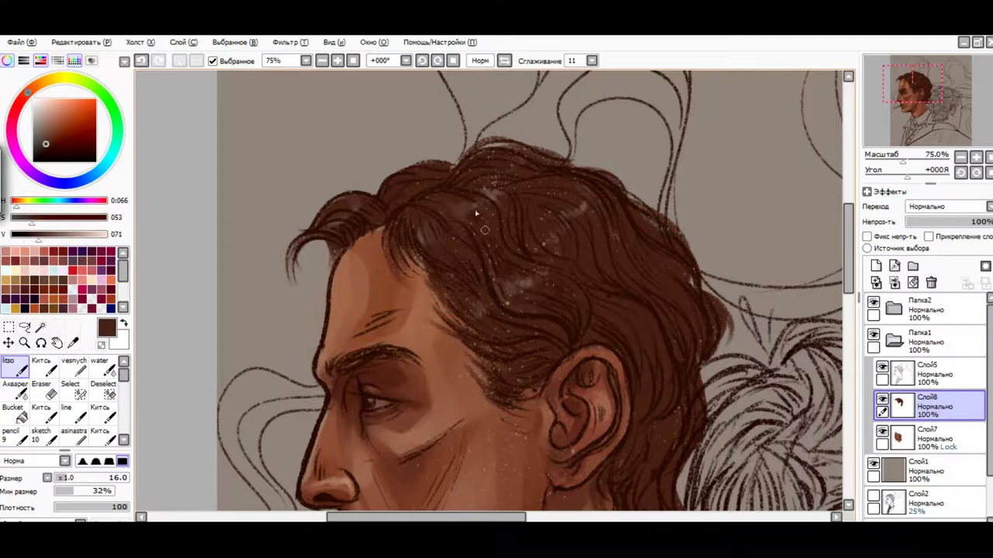
alt+click(517, 175)
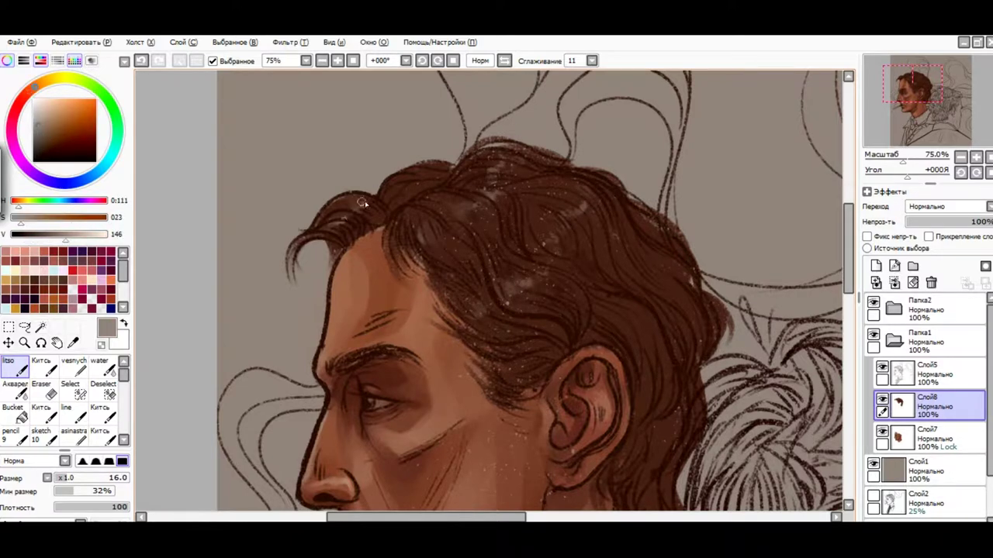
alt+click(414, 234)
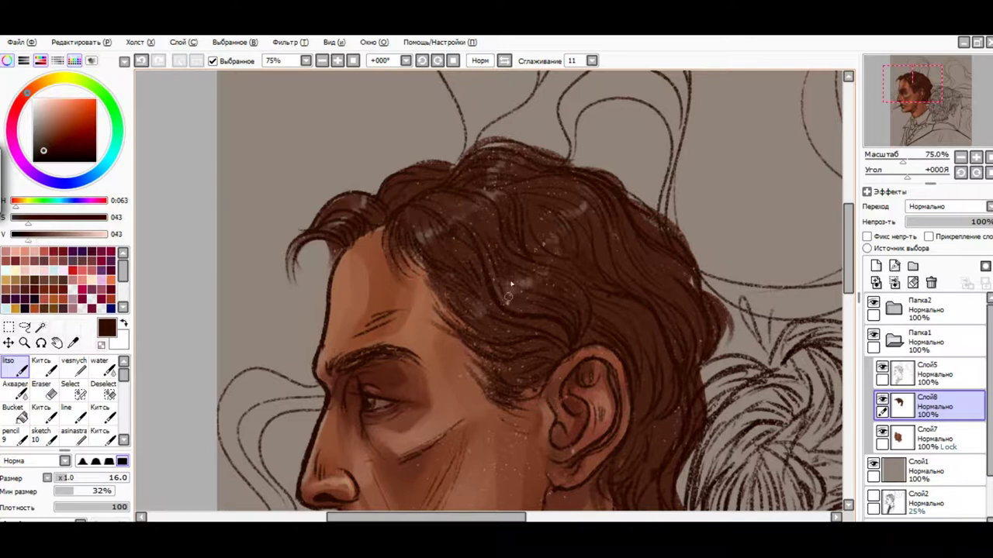
Define the wavy strands on the crown with sampled dark and mid browns between the grey highlights.
alt+click(536, 183)
alt+click(619, 303)
alt+click(626, 276)
alt+click(666, 297)
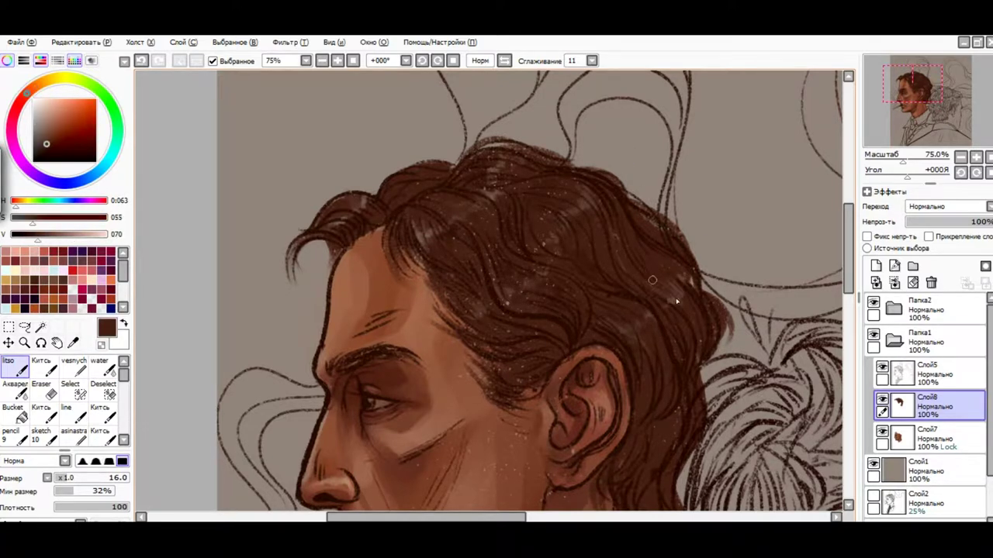
alt+click(568, 185)
alt+click(530, 284)
alt+click(515, 293)
alt+click(483, 219)
Paint highlights and brown strands on the hair at the back of the head and behind the ear.
scroll(559, 256, down, 1)
alt+click(646, 325)
alt+click(648, 324)
alt+click(679, 247)
alt+click(660, 388)
alt+click(636, 405)
alt+click(664, 395)
alt+click(658, 416)
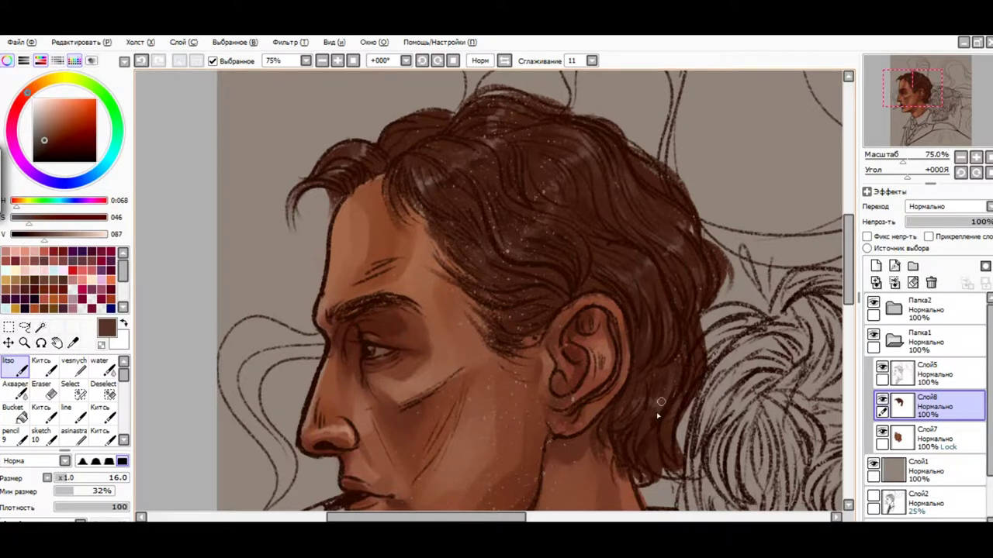
Deepen the strands at the nape and over the crown with dark brown and add further grey highlights.
alt+click(537, 257)
alt+click(673, 218)
scroll(673, 217, down, 2)
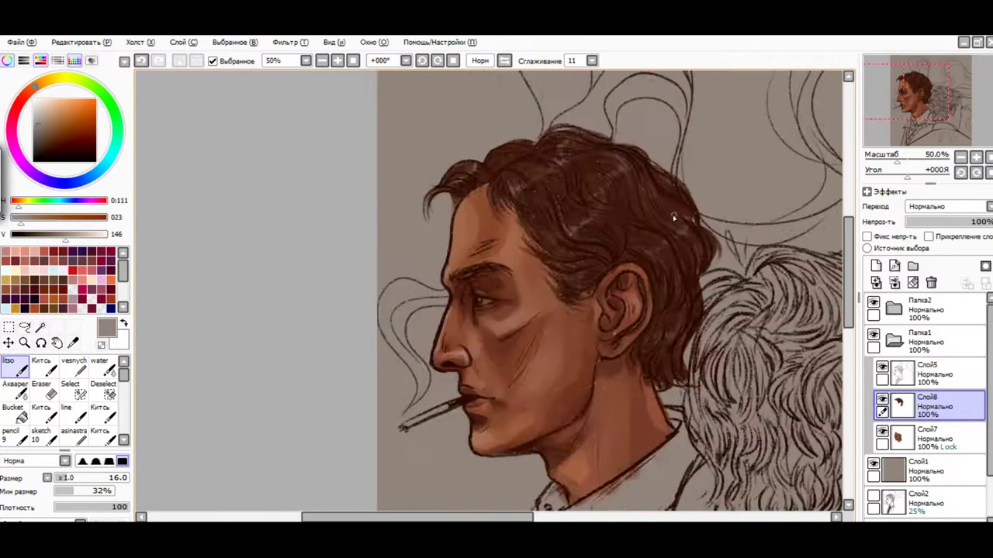
scroll(673, 218, up, 2)
alt+click(664, 310)
alt+click(663, 260)
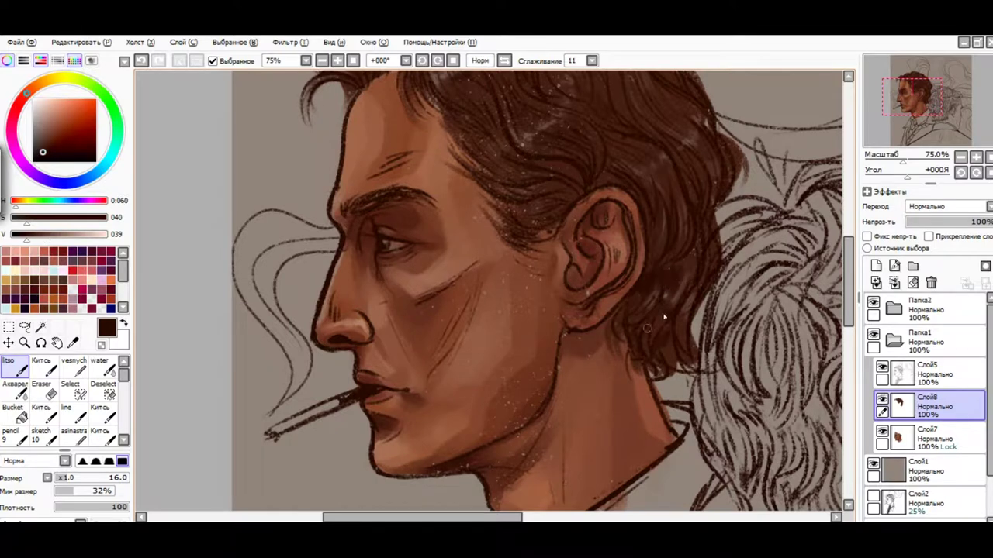
drag(848, 275, 847, 248)
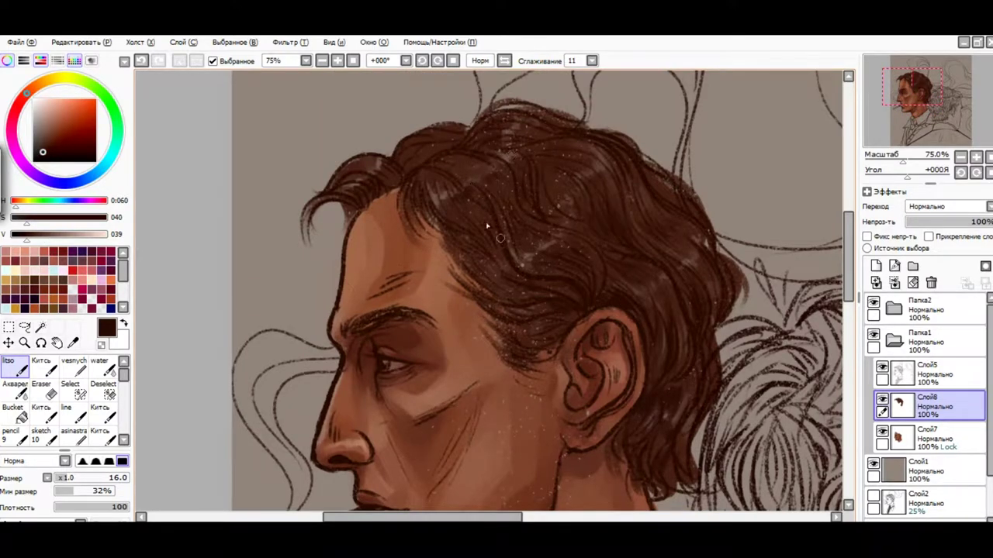
alt+click(601, 267)
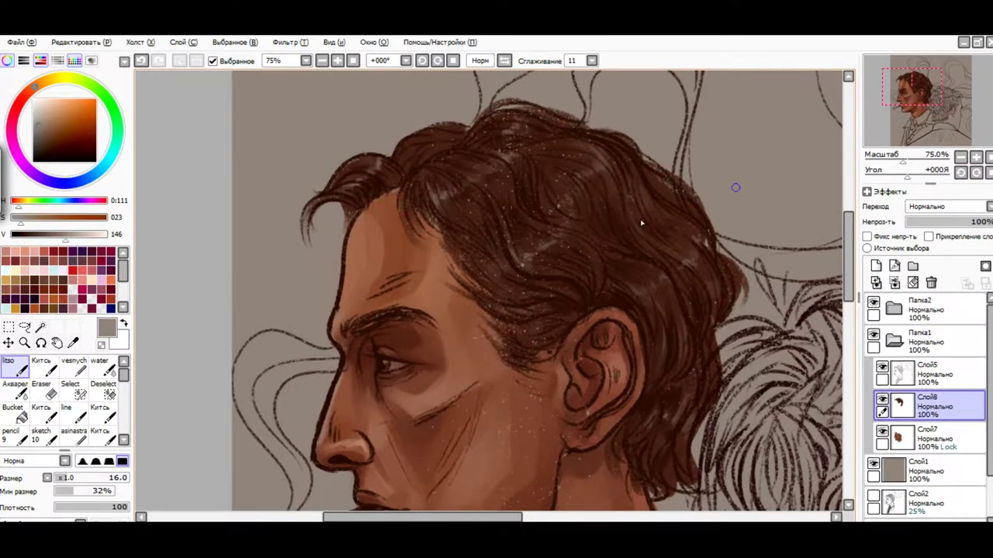
Deepen the shadows on the neck and below the ear on the skin layer with dark brown, working in a mirrored view.
scroll(736, 186, down, 2)
scroll(393, 287, down, 3)
scroll(585, 318, up, 2)
ctrl+shift+click(585, 318)
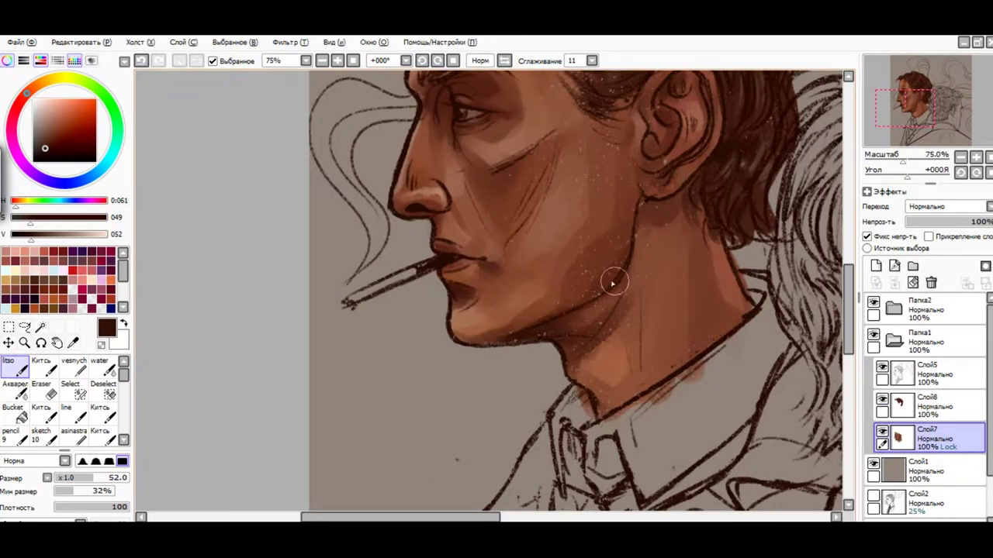
key(h)
alt+click(287, 263)
drag(338, 268, 355, 364)
mouse_move(354, 310)
mouse_down()
mouse_move(351, 380)
mouse_move(303, 394)
mouse_up()
drag(310, 217, 387, 174)
Refine the tones below the ear, on the lower cheek and under the eye with sampled colors at brush size 24.
alt+click(304, 203)
key(bracketleft)
key(bracketleft)
key(bracketleft)
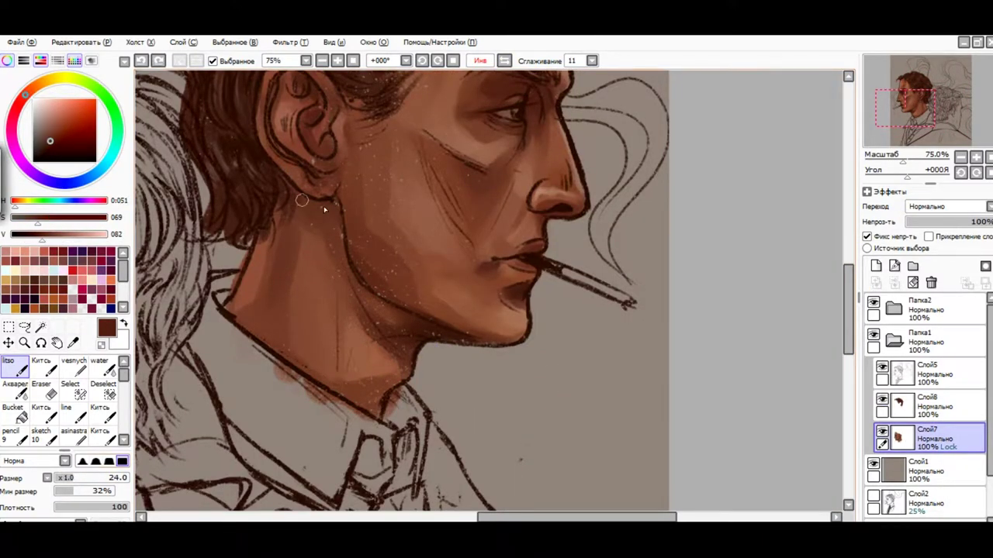
alt+click(462, 279)
alt+click(474, 140)
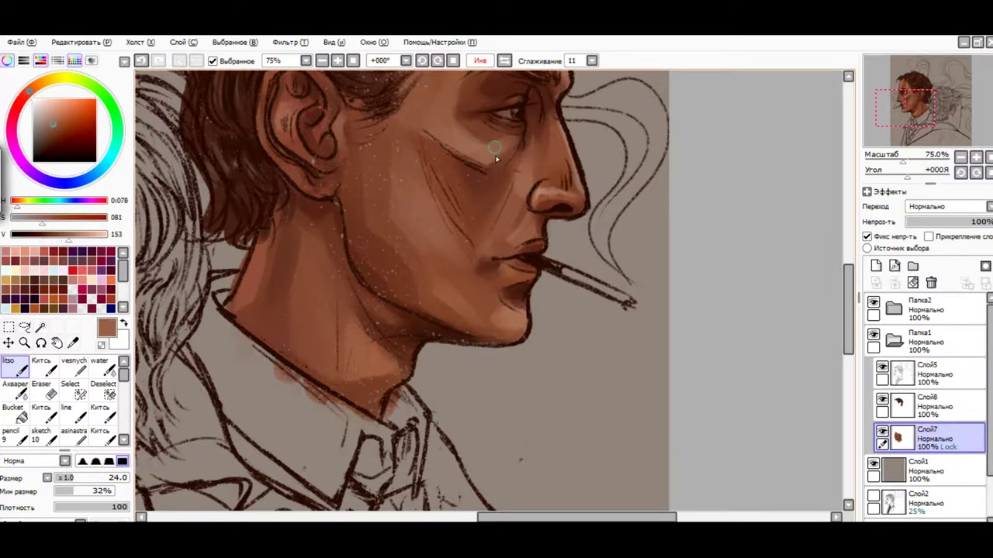
Block in the shirt collar, tie and shirt front in greyish purple on a new layer above the skin at brush size 52.
scroll(474, 140, down, 2)
click(41, 127)
mouse_move(23, 159)
mouse_down()
mouse_move(45, 183)
mouse_move(14, 114)
mouse_up()
key(bracketright)
key(bracketright)
key(bracketright)
drag(326, 310, 380, 364)
drag(303, 264, 377, 385)
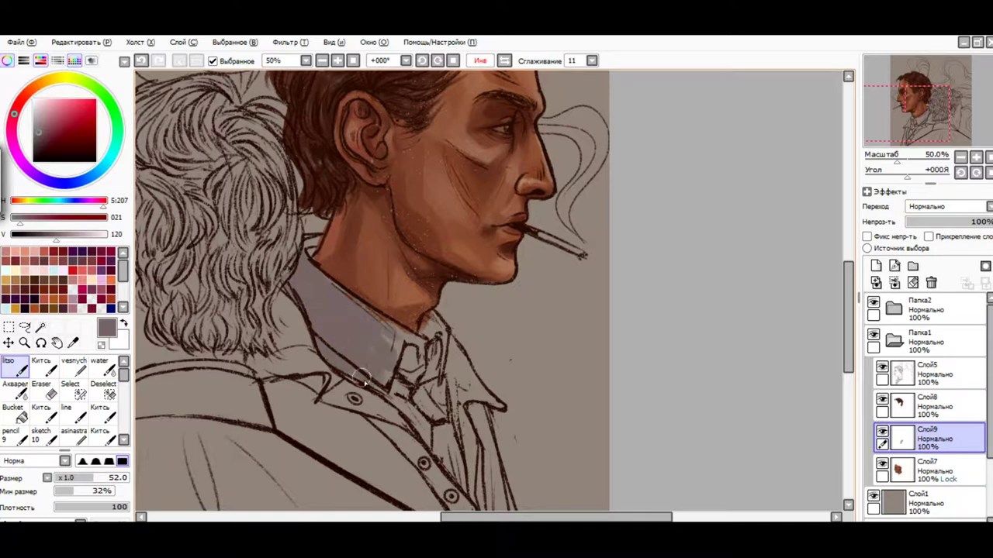
drag(414, 347, 463, 490)
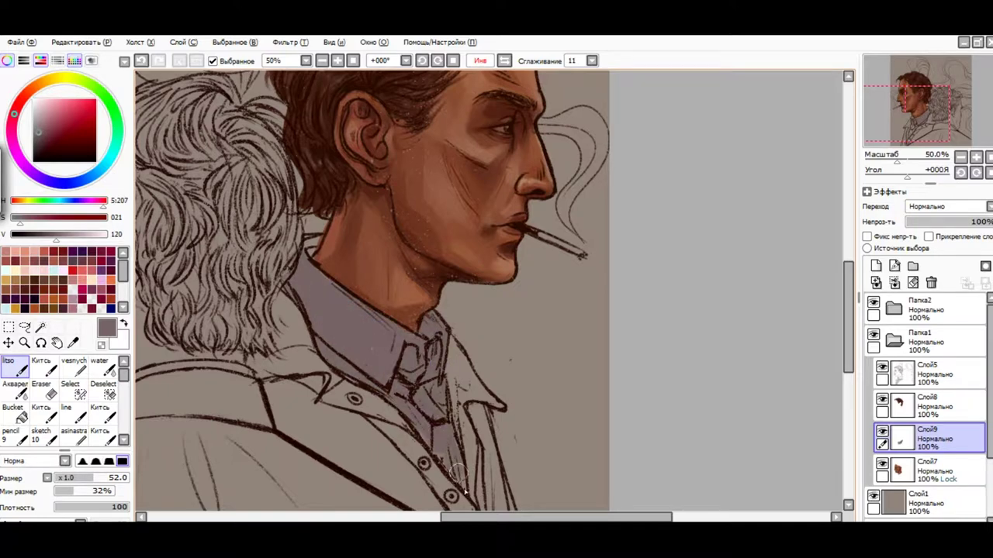
alt+click(314, 248)
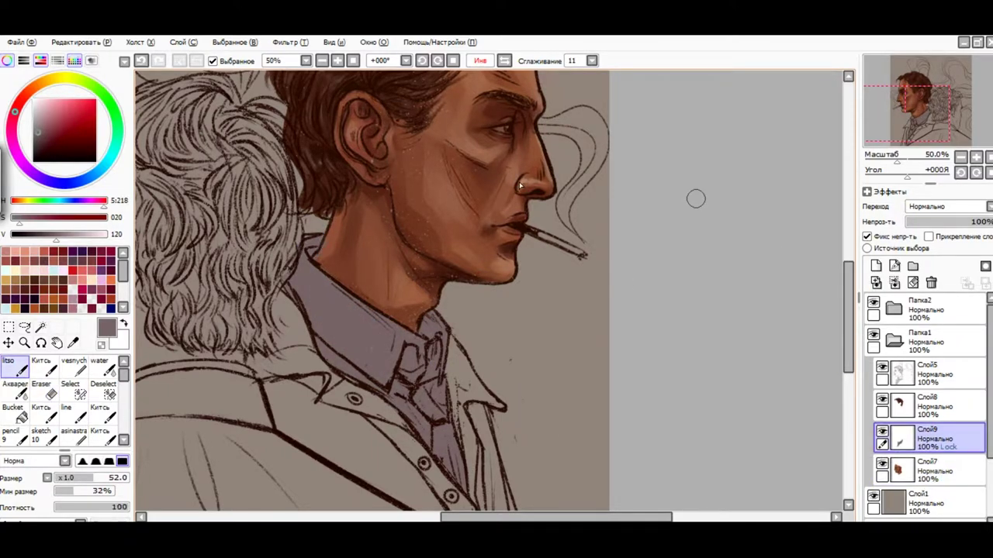
Adjust the shirt layer's color to hue +6, saturation -6 and brightness +10.
key(ctrl+u)
drag(845, 380, 830, 354)
click(862, 360)
click(845, 341)
click(838, 366)
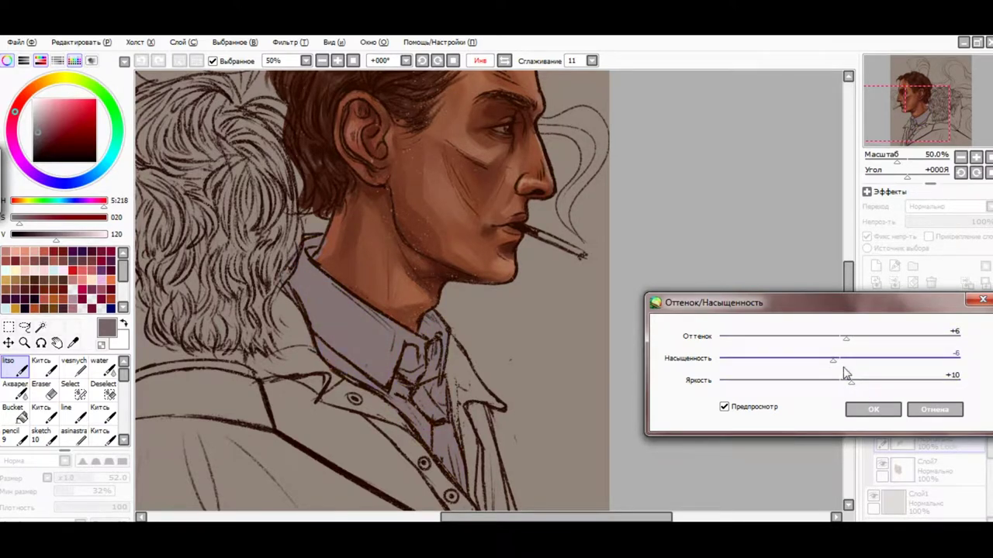
click(877, 409)
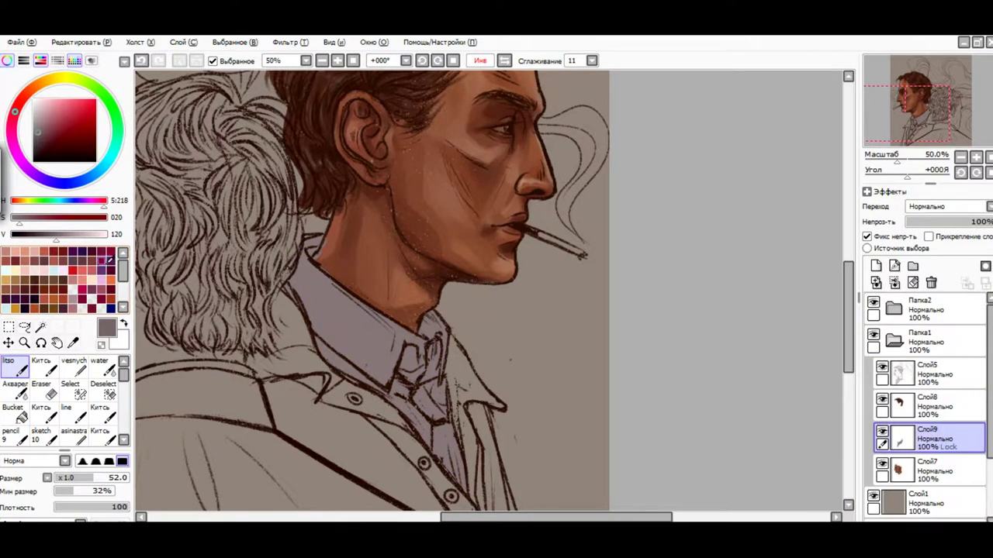
Shade the shirt collar and tie in purple on a new Multiply layer at 45% opacity.
click(875, 265)
drag(981, 221, 942, 222)
click(47, 136)
mouse_move(411, 349)
mouse_down()
mouse_move(410, 378)
mouse_move(303, 295)
mouse_up()
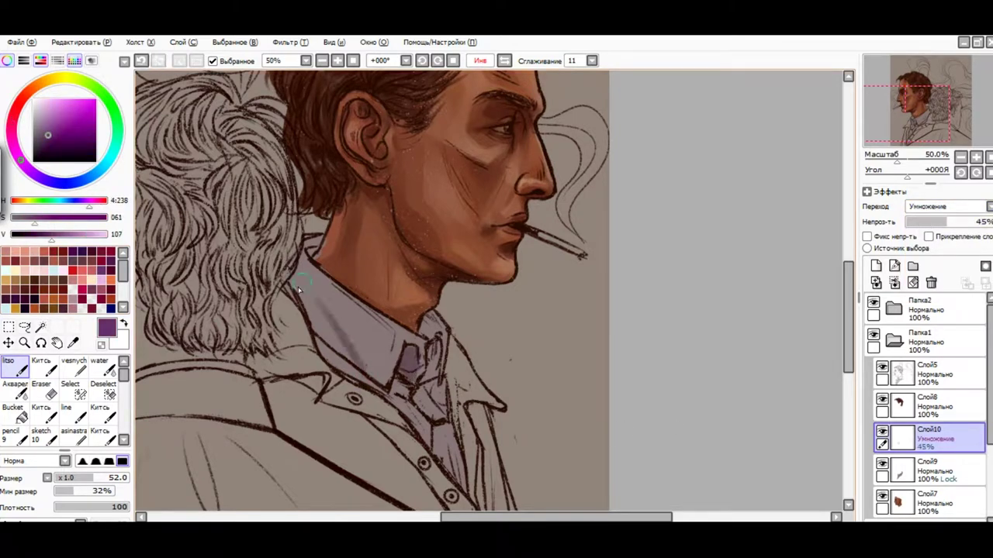
Refine the collar's light and shadow areas on the shirt layer with sampled greyish purples.
alt+click(341, 334)
click(930, 470)
key(alt)
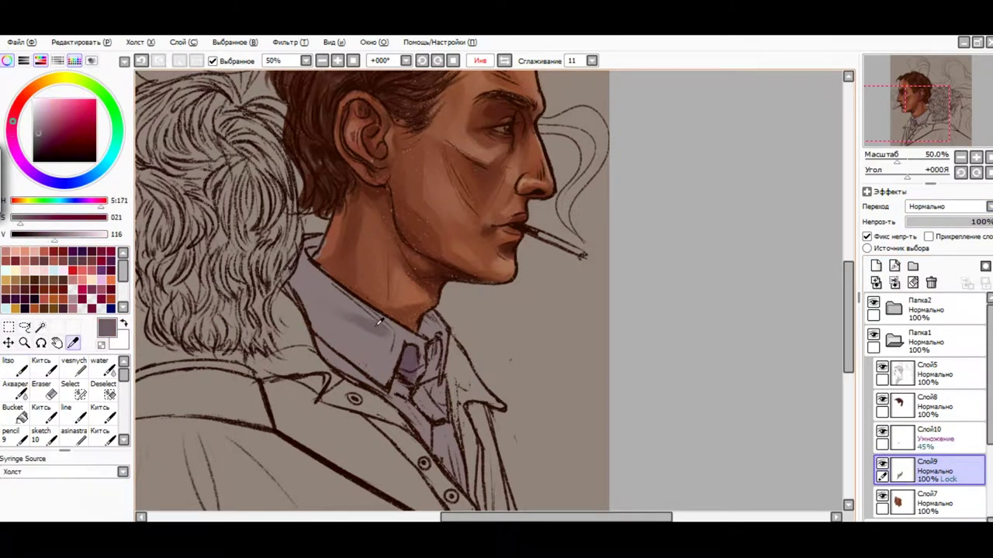
drag(314, 308, 324, 329)
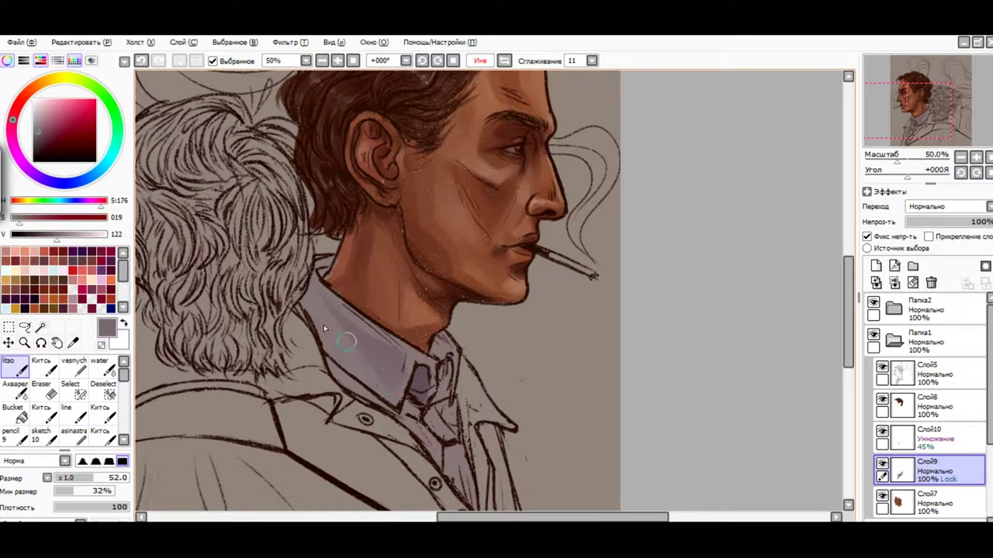
key(ctrl+z)
alt+click(402, 379)
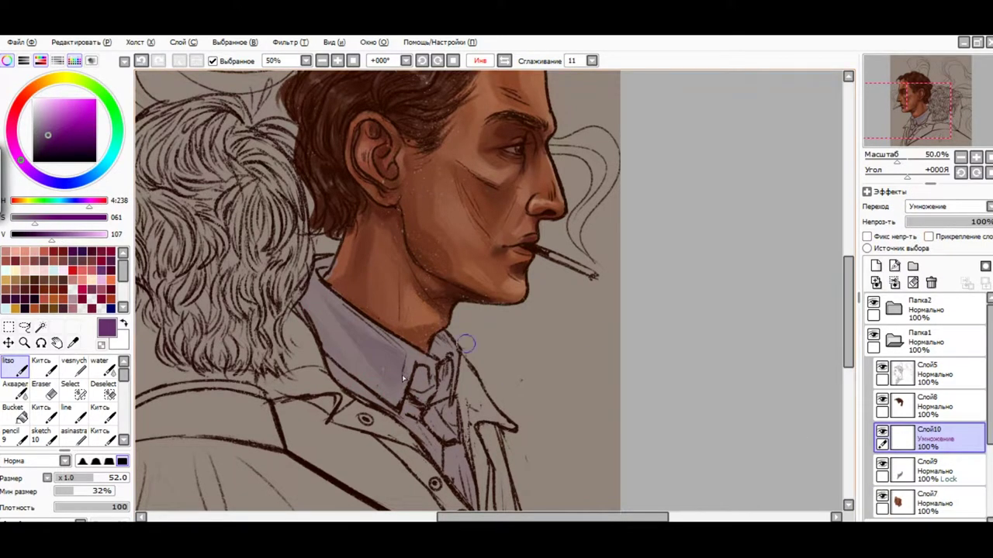
Deepen the tie and collar shadows on a Multiply layer clipped to the shirt at 54% opacity, and merge it down.
drag(442, 395, 471, 488)
click(928, 236)
mouse_move(421, 385)
mouse_down()
mouse_move(435, 365)
mouse_move(345, 320)
mouse_up()
click(960, 222)
click(104, 249)
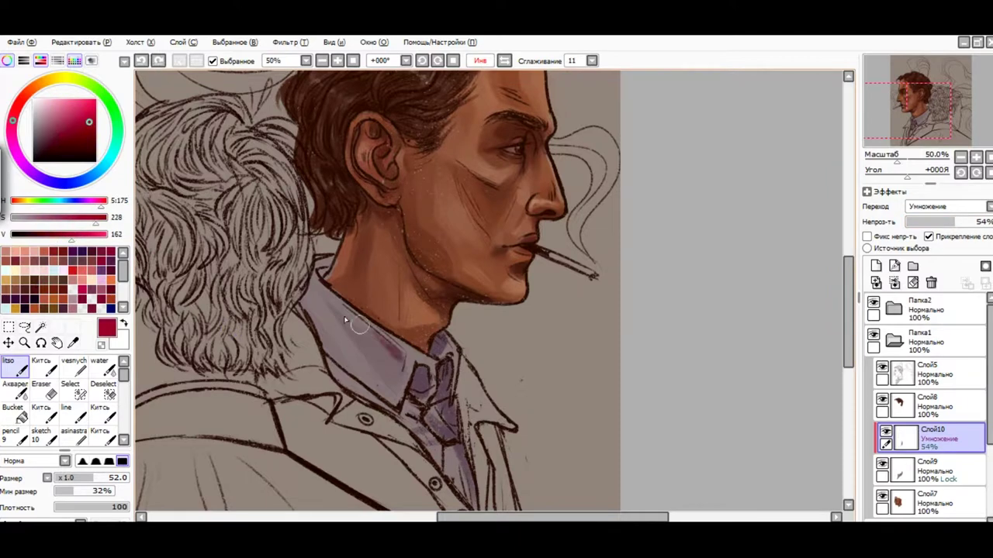
click(912, 266)
alt+click(393, 382)
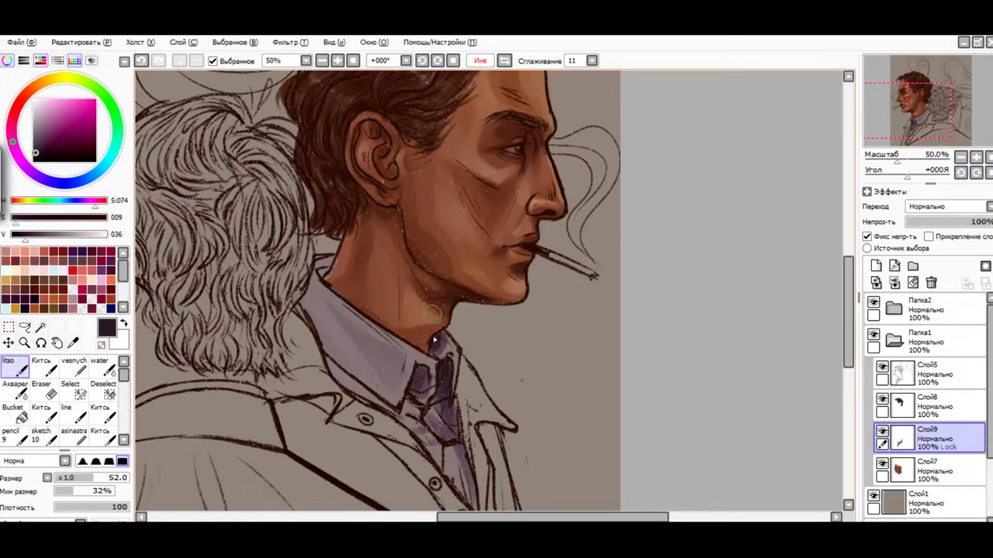
Tint the shirt and tie bright blue on a new Multiply layer at 11% opacity, clipped to the shirt layer.
click(876, 266)
click(946, 207)
drag(981, 221, 915, 222)
click(79, 182)
mouse_move(388, 349)
mouse_down()
mouse_move(349, 323)
mouse_move(355, 374)
mouse_move(314, 294)
mouse_up()
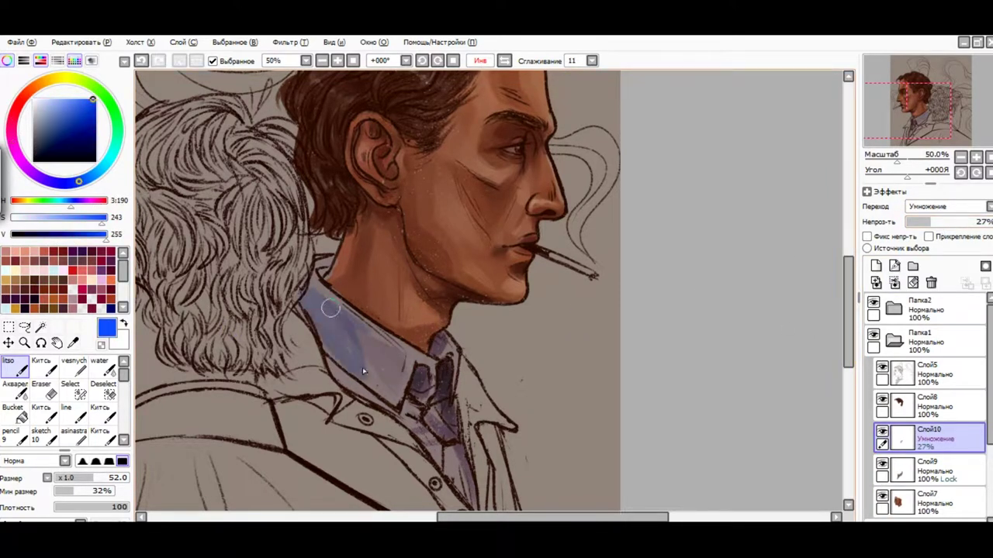
click(915, 221)
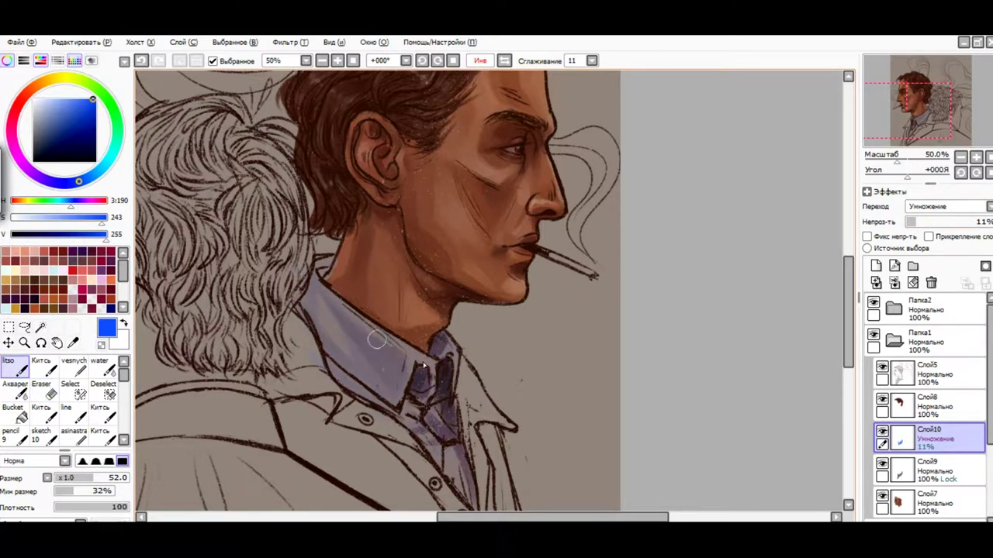
click(882, 431)
click(931, 470)
click(926, 438)
click(931, 282)
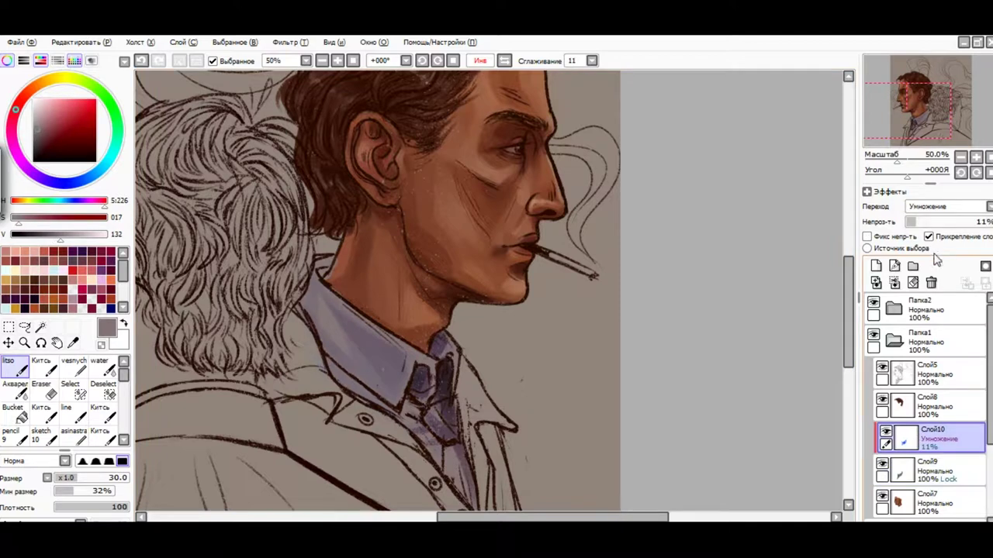
Paint the tie near-black and refine the inner collar shadows with sampled purples on the shirt layer at brush size 30.
scroll(434, 341, down, 2)
alt+click(440, 332)
mouse_move(440, 332)
mouse_down()
mouse_move(466, 466)
mouse_move(411, 372)
mouse_up()
alt+click(369, 342)
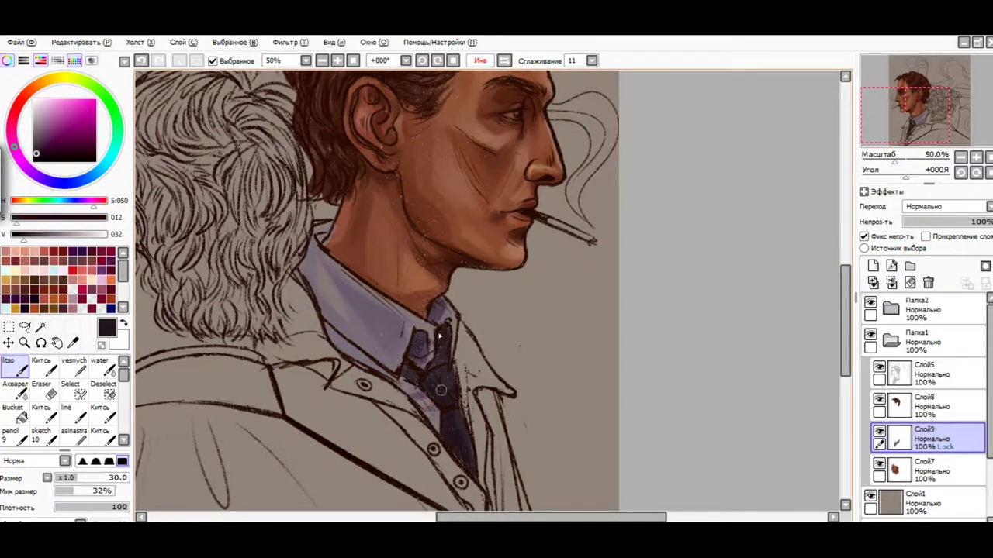
key(ctrl+z)
alt+click(339, 233)
alt+click(336, 220)
scroll(396, 372, up, 2)
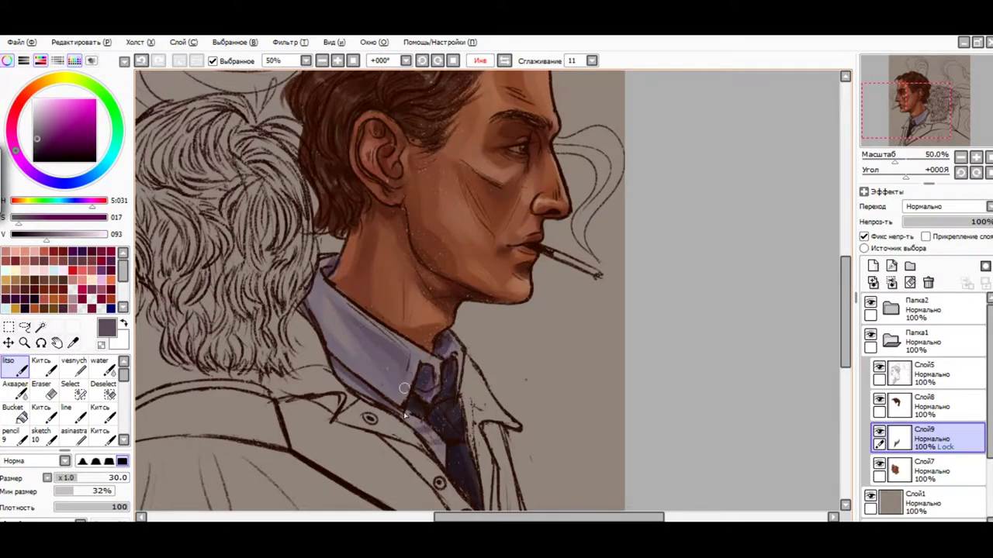
Block in the smoking man's jacket collar, lapels and front in dark blue on a new layer at brush size 59.
scroll(403, 356, down, 4)
click(872, 266)
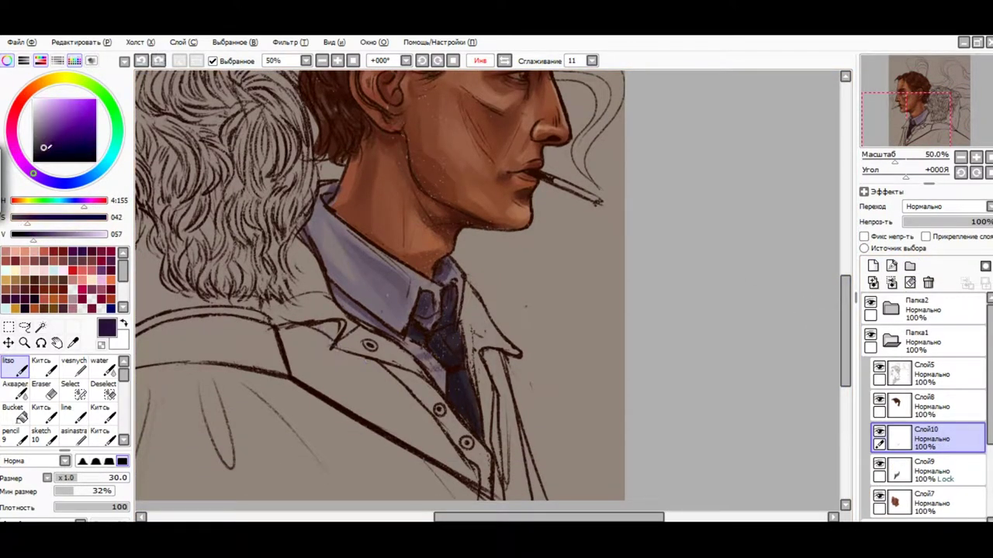
drag(289, 349, 369, 407)
drag(332, 330, 320, 208)
mouse_move(513, 353)
mouse_down()
mouse_move(485, 422)
mouse_move(522, 470)
mouse_up()
mouse_move(435, 446)
mouse_down()
mouse_move(283, 248)
mouse_move(397, 358)
mouse_move(496, 481)
mouse_move(500, 457)
mouse_up()
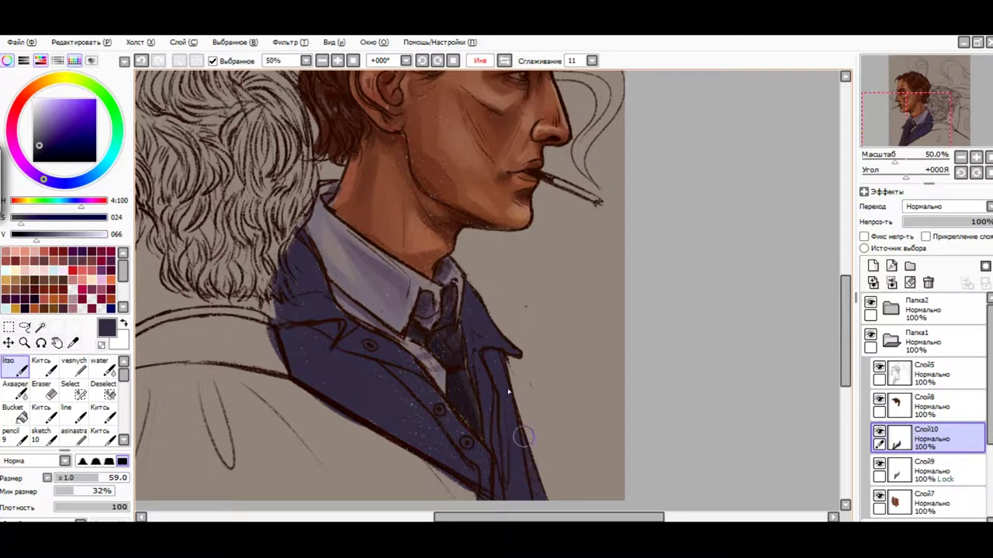
Darken the jacket layer by lowering its brightness in the hue and saturation adjustment.
key(ctrl+u)
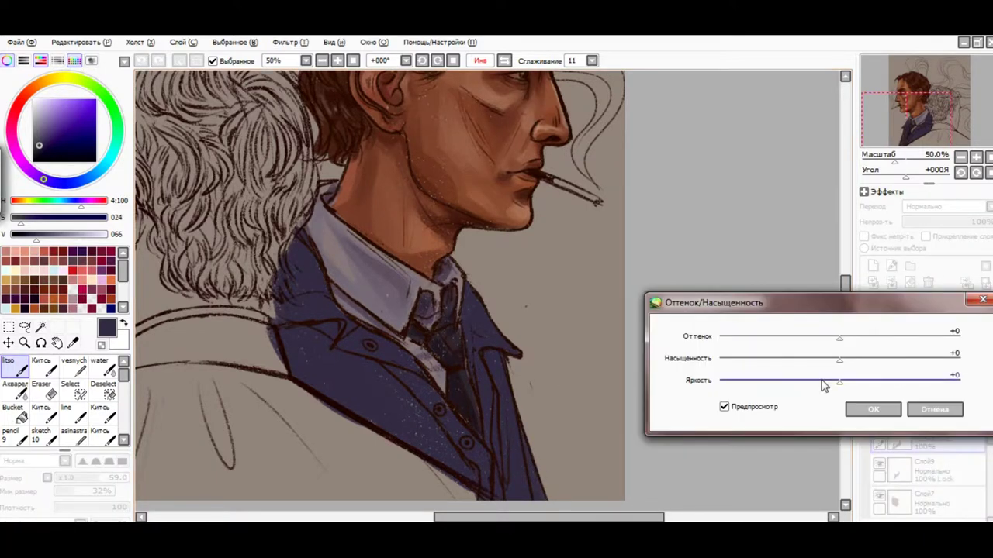
drag(827, 383, 806, 383)
click(875, 410)
Shade the jacket folds in purple on a new clipped Multiply layer at 47% opacity and merge it into the jacket layer.
click(873, 265)
click(945, 206)
click(930, 222)
click(925, 236)
alt+click(376, 357)
mouse_move(376, 357)
mouse_down()
mouse_move(338, 336)
mouse_move(289, 328)
mouse_move(319, 345)
mouse_move(317, 364)
mouse_move(361, 359)
mouse_move(415, 379)
mouse_move(433, 425)
mouse_move(496, 365)
mouse_move(509, 390)
mouse_move(467, 326)
mouse_move(520, 496)
mouse_move(447, 463)
mouse_move(267, 342)
mouse_move(365, 366)
mouse_move(303, 366)
mouse_move(353, 326)
mouse_move(310, 267)
mouse_up()
drag(988, 222, 953, 221)
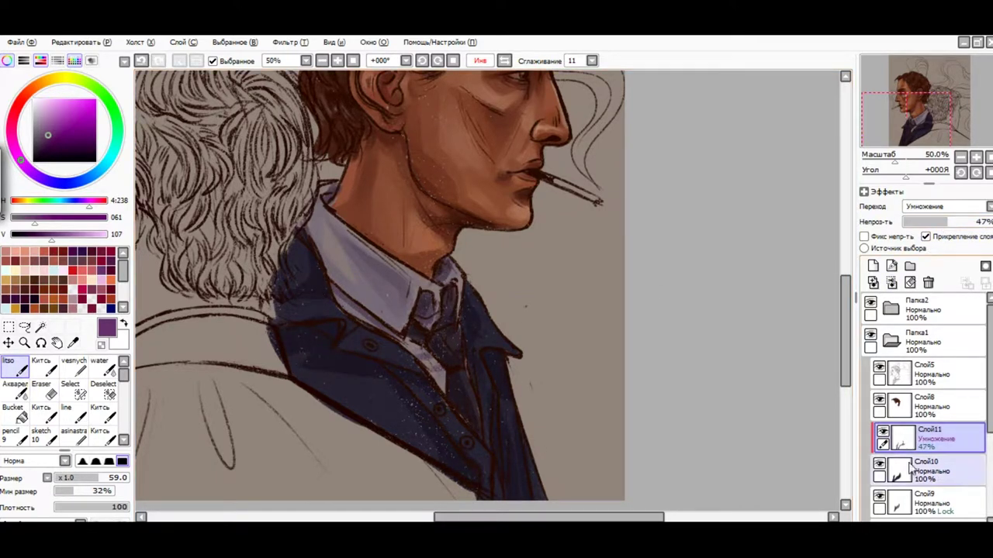
click(892, 284)
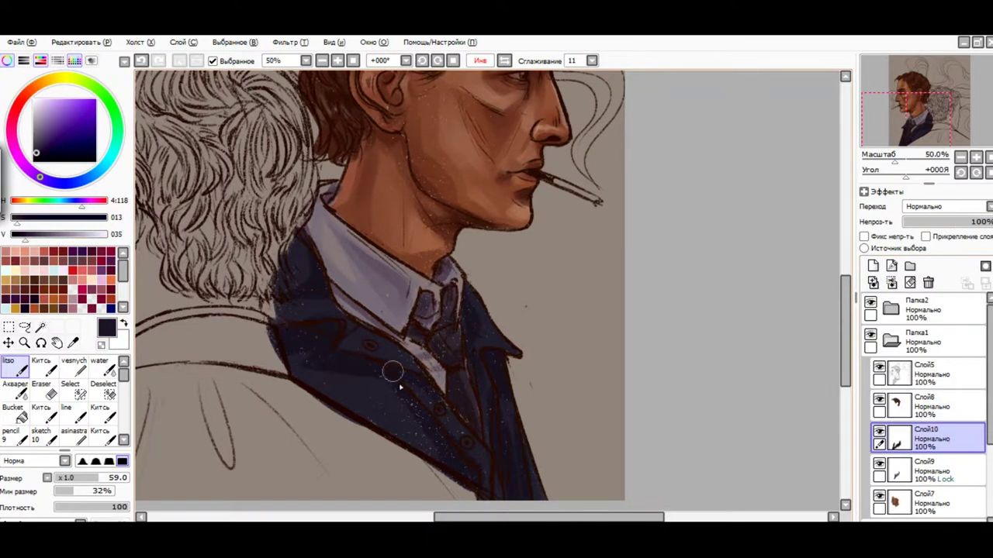
Refine the jacket collar and lapels with sampled dark blues, locking the layer's opacity and reducing the brush to size 29.
alt+click(327, 359)
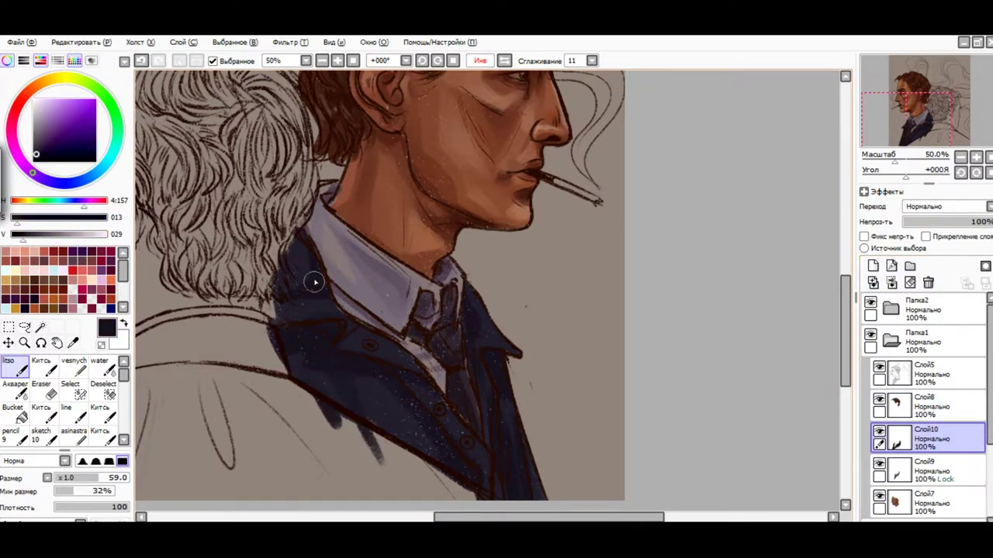
click(864, 236)
alt+click(372, 396)
alt+click(483, 373)
alt+click(487, 345)
alt+click(494, 330)
alt+click(356, 341)
key(bracketleft)
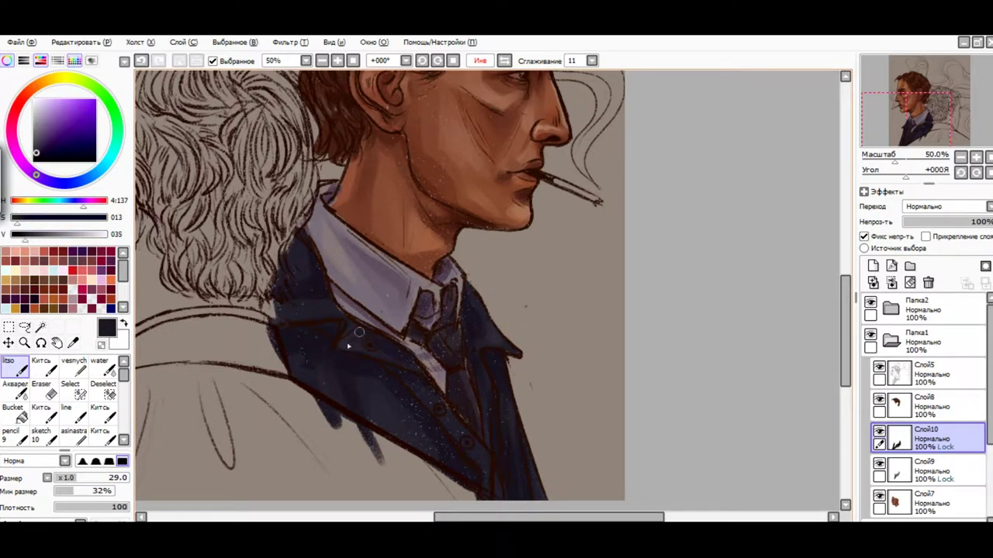
alt+click(497, 433)
Darken the tie and knot on the shirt layer with sampled near-black tones.
click(926, 470)
alt+click(299, 309)
alt+click(478, 382)
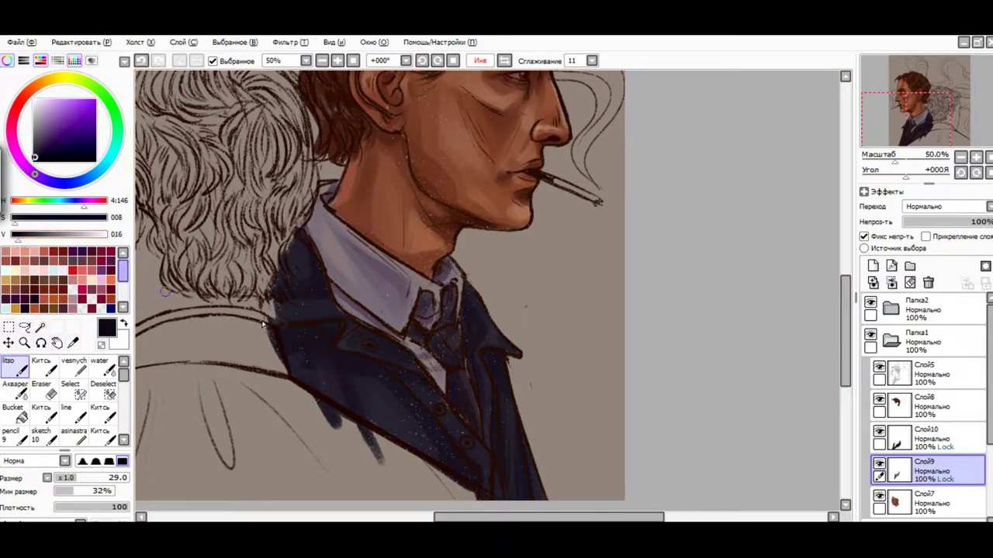
alt+click(464, 384)
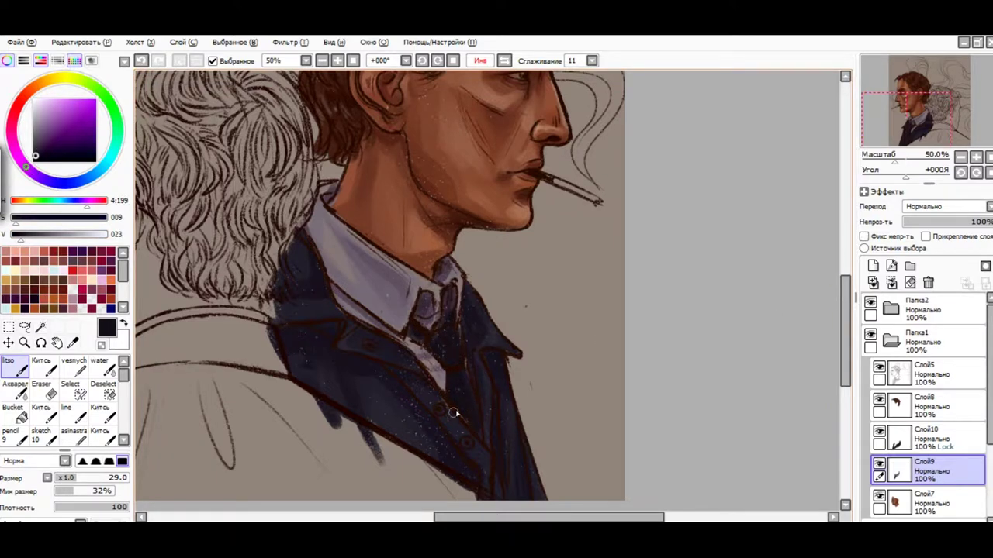
Paint the cigarette in light warm grey on the skin layer and return the canvas to its unmirrored view.
click(864, 248)
click(927, 503)
alt+click(401, 280)
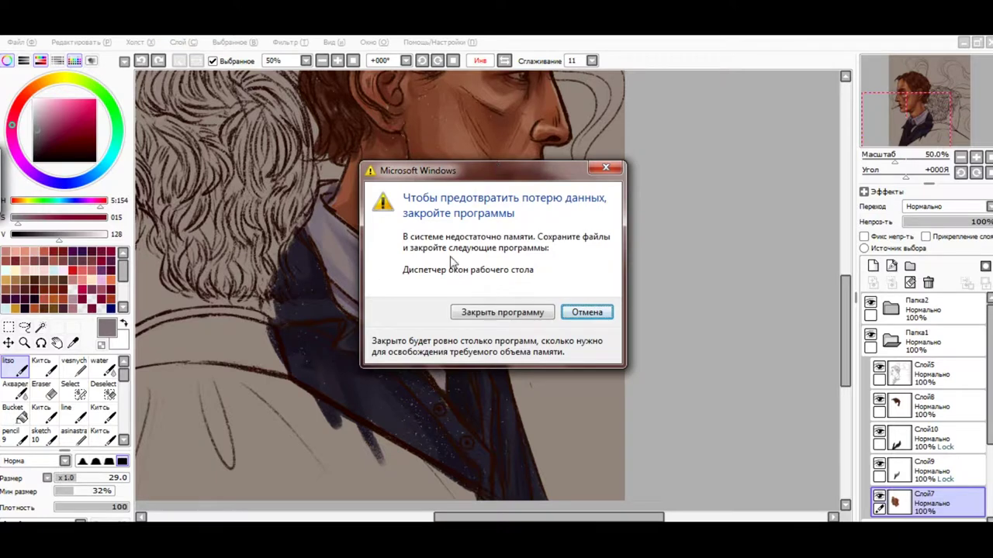
key(Escape)
alt+click(480, 251)
key(minus)
key(h)
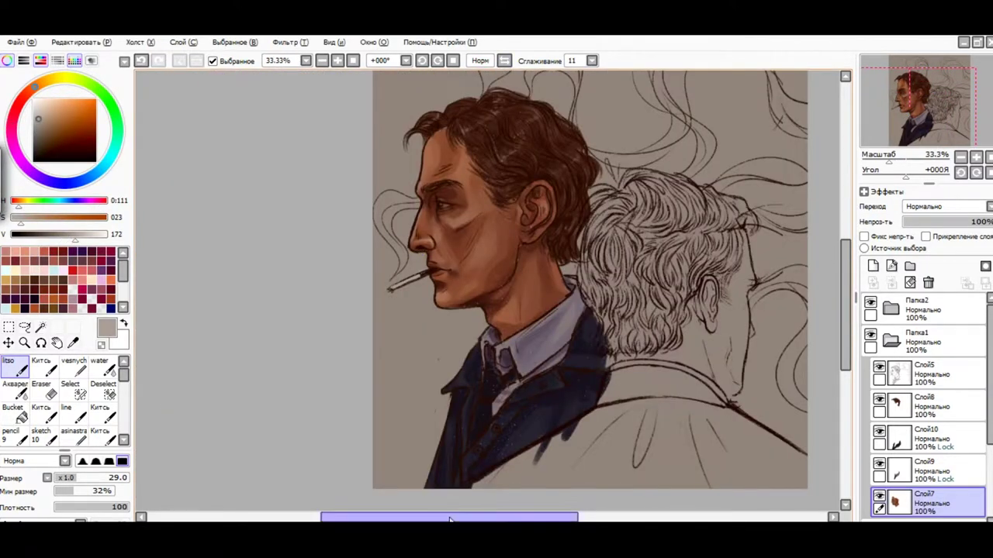
Block in the second man's face, ear and neck in brown skin tones on a new layer inside Папка2.
click(890, 340)
mouse_move(589, 333)
mouse_down()
mouse_move(585, 360)
mouse_move(524, 351)
mouse_move(594, 354)
mouse_move(579, 319)
mouse_move(614, 388)
mouse_up()
alt+click(598, 348)
alt+click(612, 364)
mouse_move(616, 341)
mouse_down()
mouse_move(624, 388)
mouse_move(627, 310)
mouse_up()
mouse_move(621, 364)
mouse_down()
mouse_move(614, 304)
mouse_move(583, 326)
mouse_up()
alt+click(621, 357)
drag(578, 370, 565, 394)
alt+click(624, 353)
scroll(628, 349, up, 1)
Shade the second man's ear, cheek and neck with sampled browns, reducing the brush to size 36.
alt+click(553, 389)
alt+click(609, 435)
alt+click(603, 365)
drag(597, 357, 570, 399)
key(bracketleft)
key(bracketleft)
key(bracketleft)
mouse_move(578, 306)
mouse_down()
mouse_move(558, 332)
mouse_move(565, 255)
mouse_move(588, 341)
mouse_up()
alt+click(599, 361)
alt+click(586, 330)
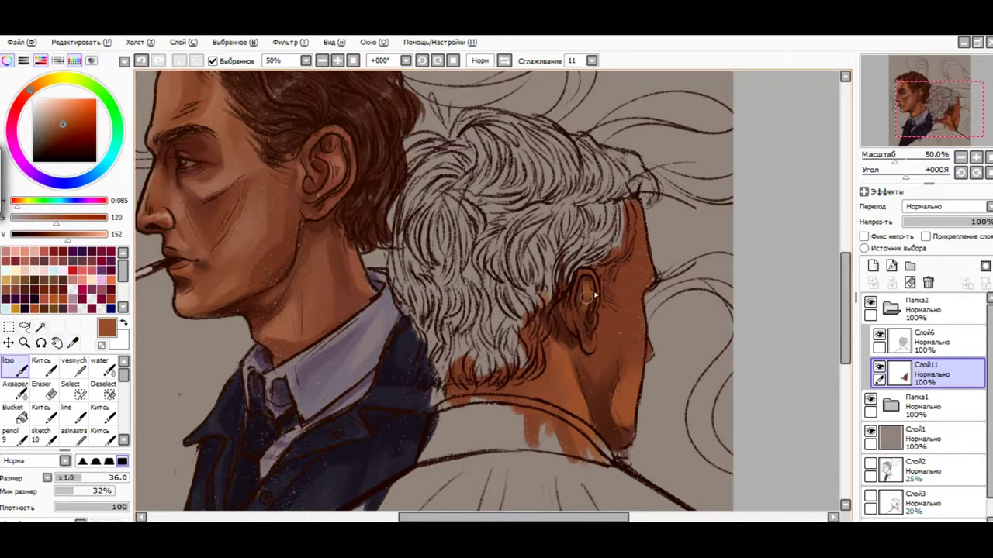
Model the second man's temple, cheek and jaw with sampled skin tones.
alt+click(603, 321)
alt+click(620, 311)
alt+click(625, 381)
alt+click(634, 420)
alt+click(605, 394)
mouse_move(612, 388)
mouse_down()
mouse_move(594, 372)
mouse_move(612, 450)
mouse_up()
alt+click(594, 372)
Blend the shadows on the second man's nape, jaw and behind the ear with sampled browns at brush size 66.
mouse_move(488, 364)
mouse_down()
mouse_move(481, 400)
mouse_move(504, 397)
mouse_up()
alt+click(528, 388)
drag(613, 366, 601, 423)
alt+click(597, 388)
drag(574, 353, 601, 419)
alt+click(570, 349)
drag(566, 325, 563, 387)
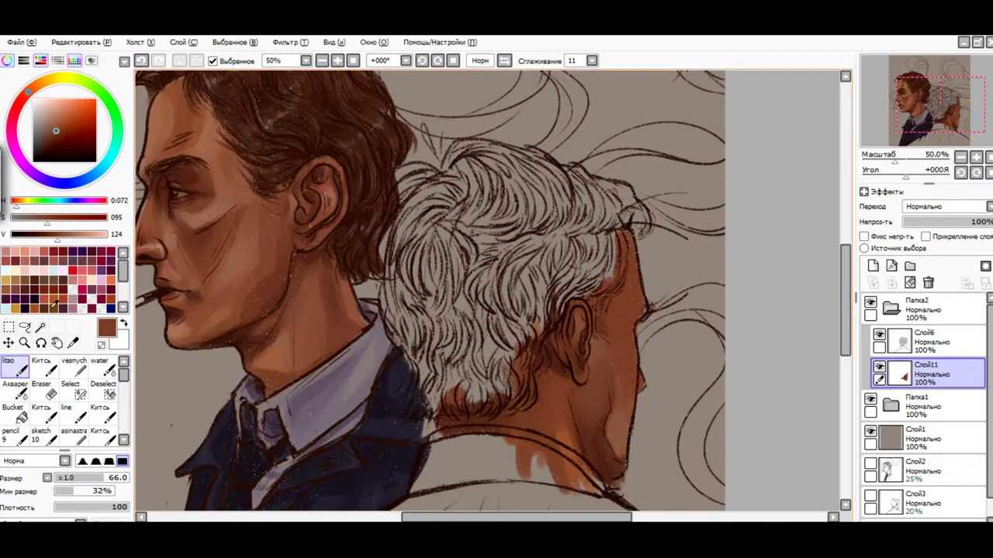
Smooth the skin tones across the second man's neck and below the ear with sampled colors.
alt+click(543, 418)
drag(528, 419, 590, 458)
alt+click(574, 403)
alt+click(620, 314)
mouse_move(574, 403)
mouse_down()
mouse_move(590, 489)
mouse_move(555, 425)
mouse_up()
alt+click(591, 388)
alt+click(594, 348)
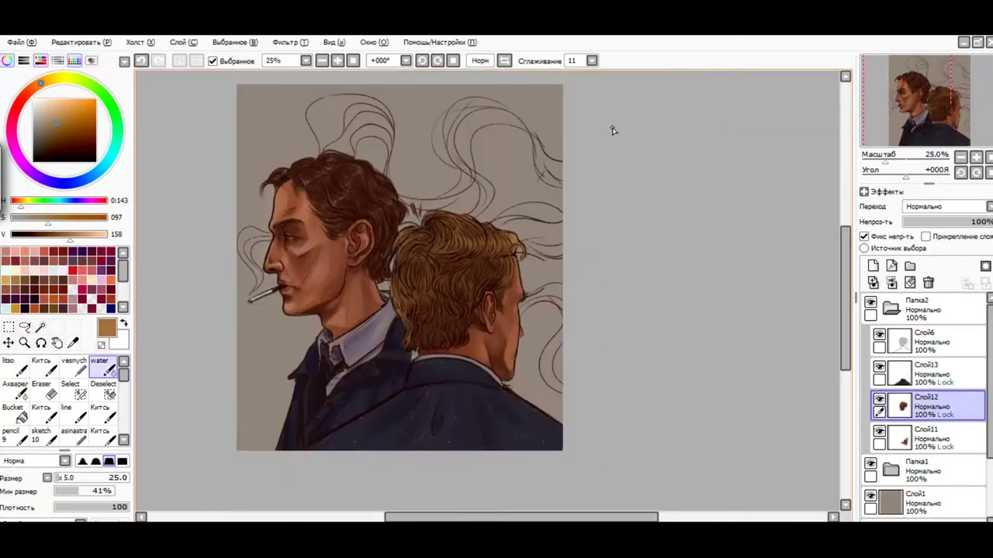
Paint golden and dark brown strands over the top and crown of the second man's hair with the water brush at size 25.
scroll(612, 131, up, 3)
alt+click(547, 138)
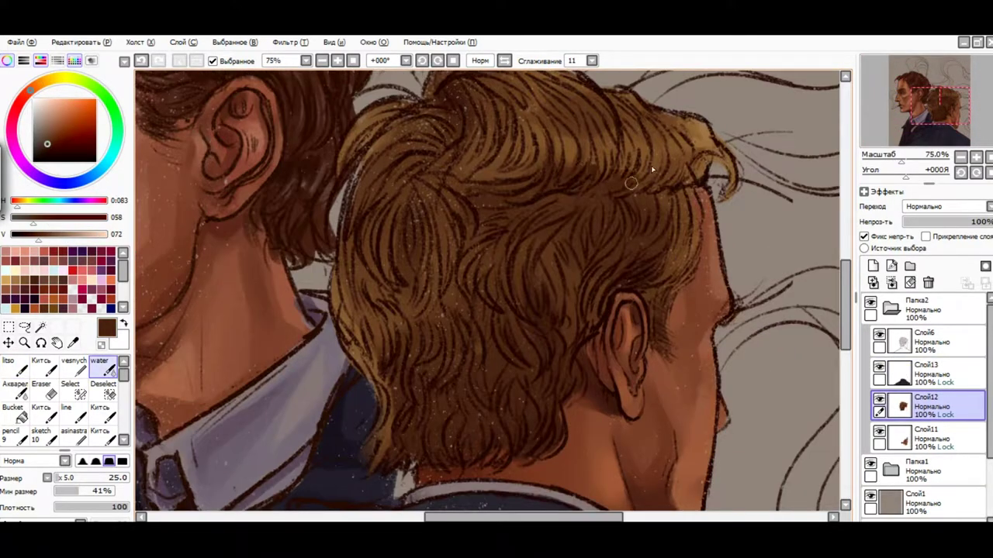
alt+click(579, 176)
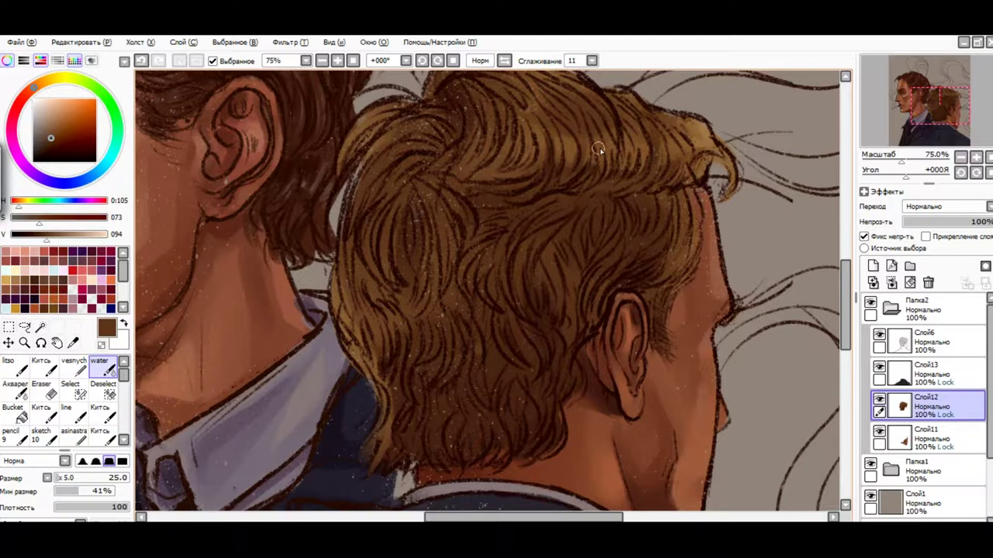
alt+click(639, 175)
alt+click(495, 173)
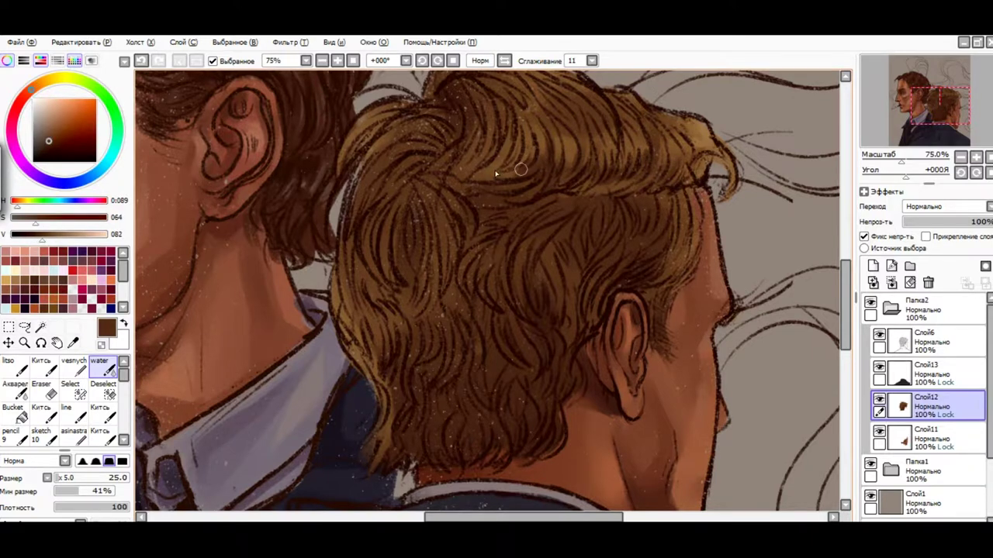
alt+click(390, 154)
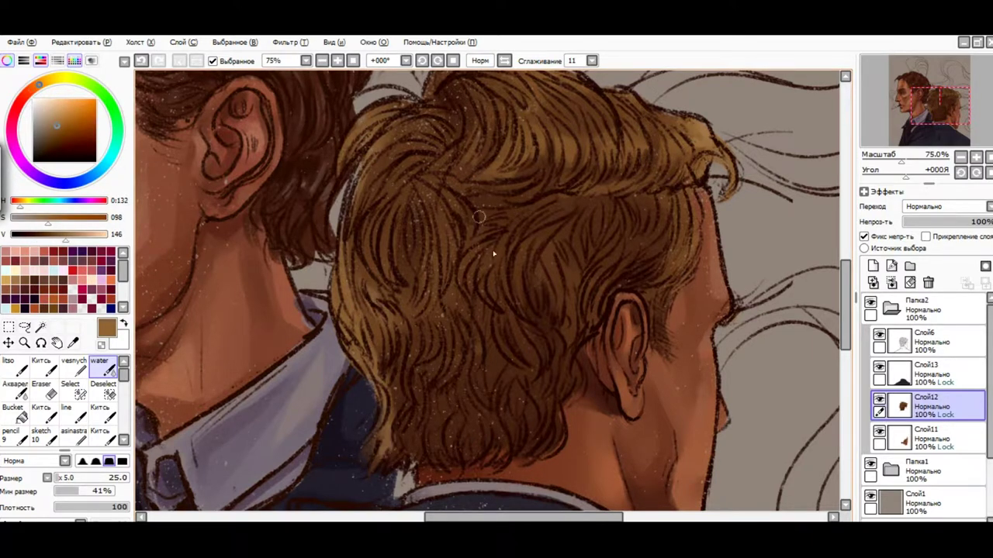
alt+click(543, 269)
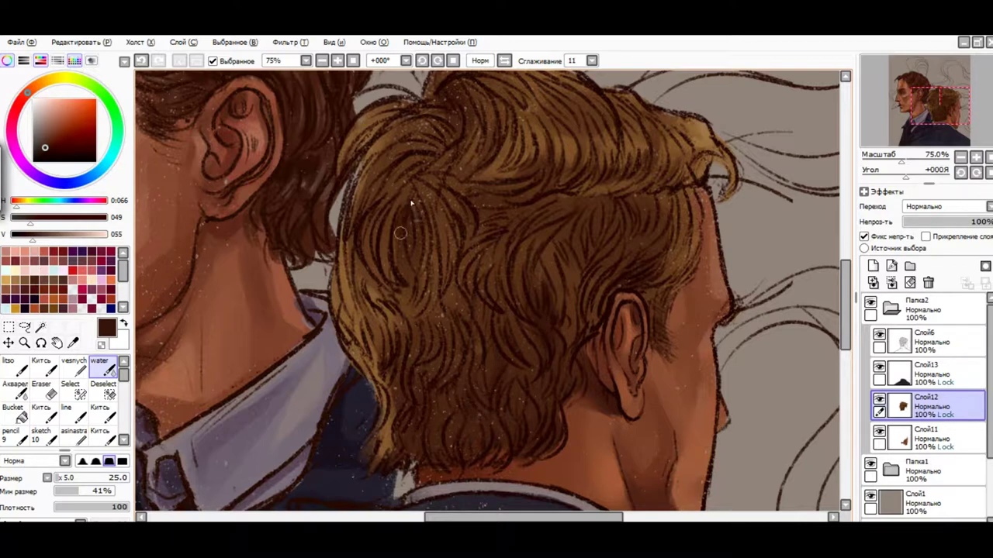
Deepen the hair strands at the second man's temple, fringe and above the ear with sampled dark browns.
alt+click(570, 275)
alt+click(694, 213)
alt+click(656, 124)
drag(850, 308, 850, 304)
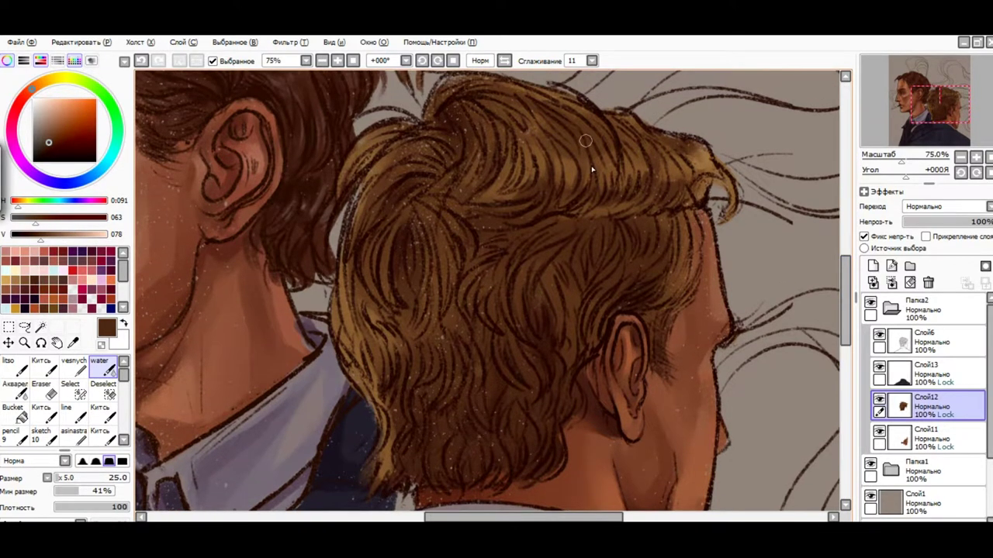
alt+click(527, 123)
alt+click(580, 322)
alt+click(590, 313)
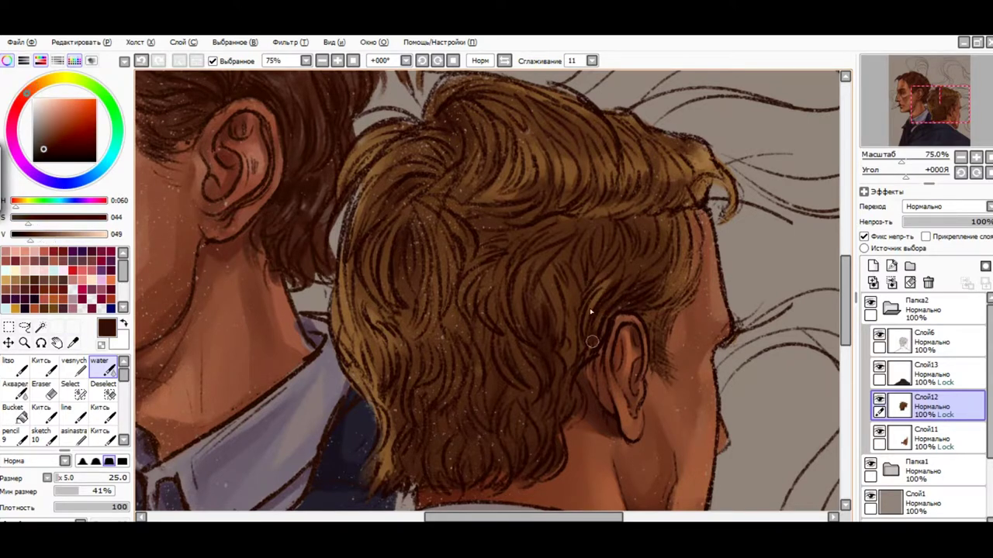
Add soft dark brown shading over the second man's hair on a new clipped layer at brush size 500 and 18% opacity.
click(872, 266)
click(960, 156)
click(926, 236)
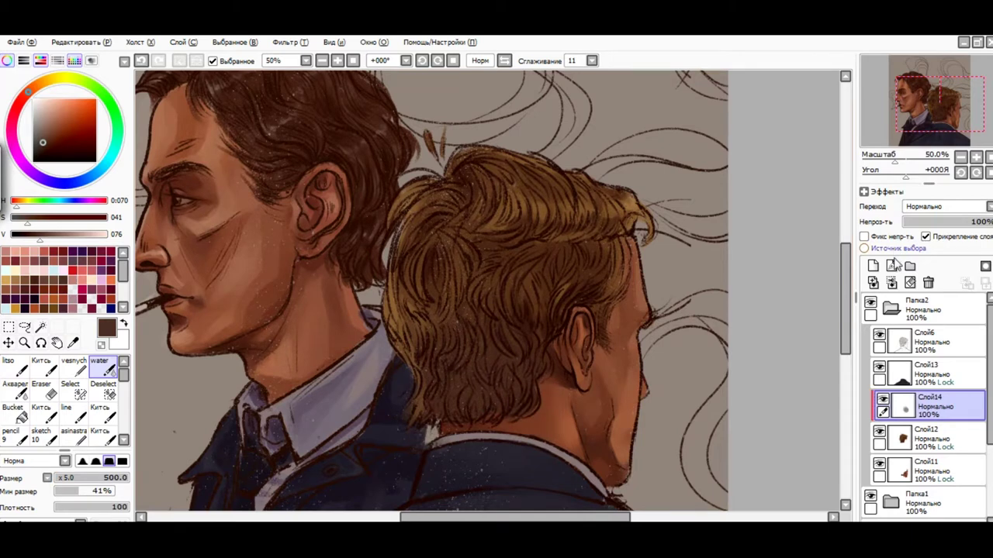
click(943, 206)
click(923, 215)
drag(978, 221, 918, 222)
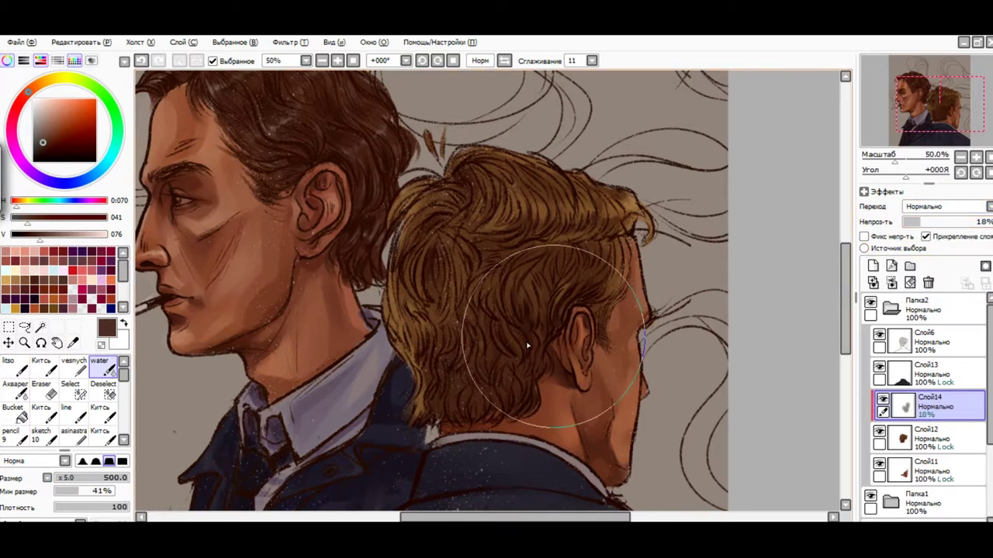
Darken the lower and back hair on the clipped shading layer at brush size 340, and adjust its color and opacity.
alt+click(421, 401)
click(882, 399)
click(930, 434)
alt+click(450, 395)
click(882, 400)
click(931, 403)
click(935, 224)
key(ctrl+u)
click(862, 411)
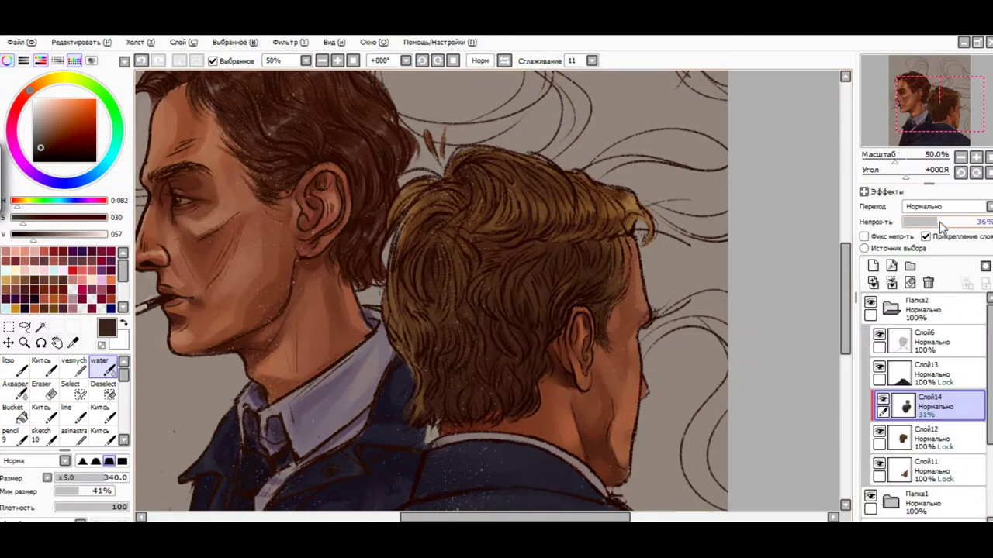
Set the clipped hair shading layer's opacity to 42%, refine it with the eraser, and merge it down into the second man's hair layer.
drag(935, 224, 944, 223)
key(e)
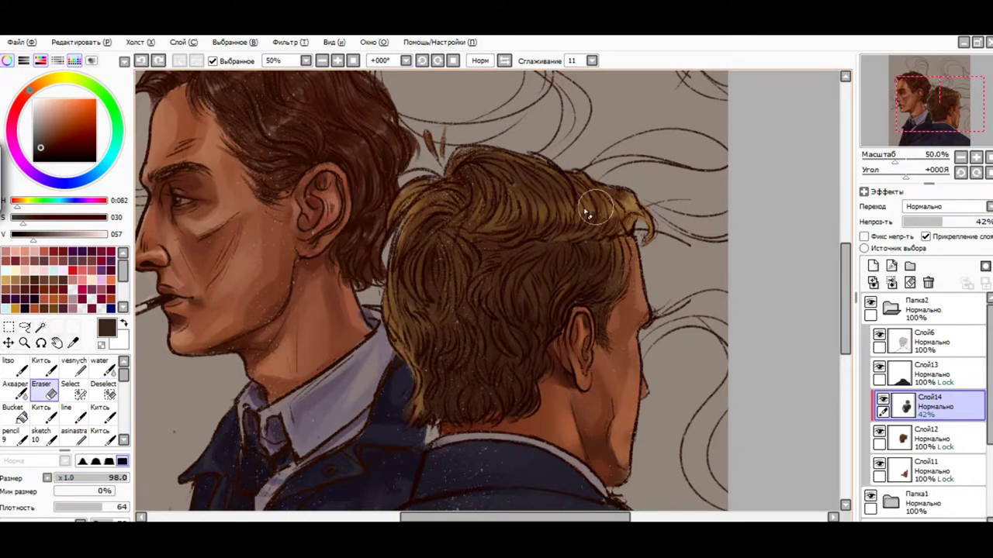
click(73, 366)
key(ctrl+e)
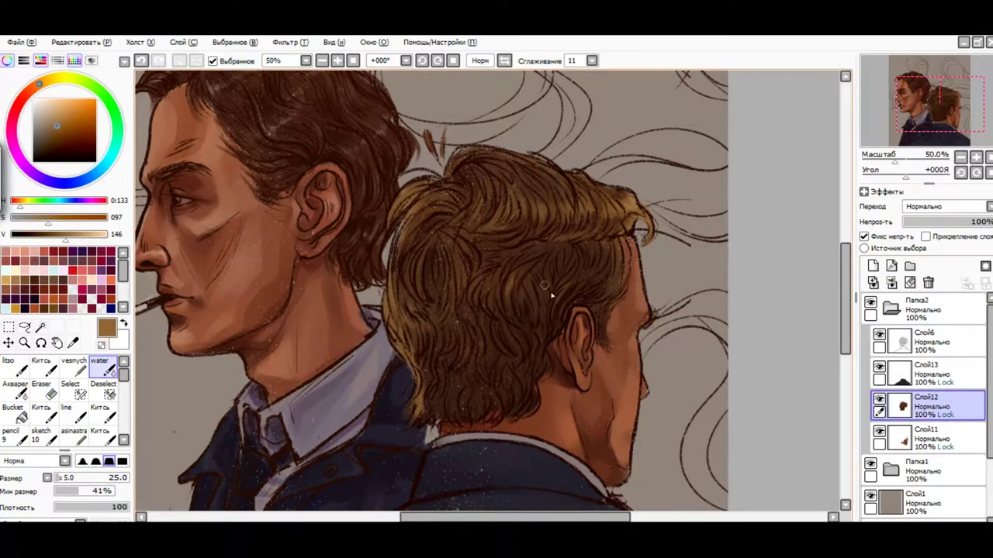
Paint dark and mid-brown strands over the back and nape of the second man's hair with the water brush at size 25.
alt+click(466, 328)
alt+click(545, 248)
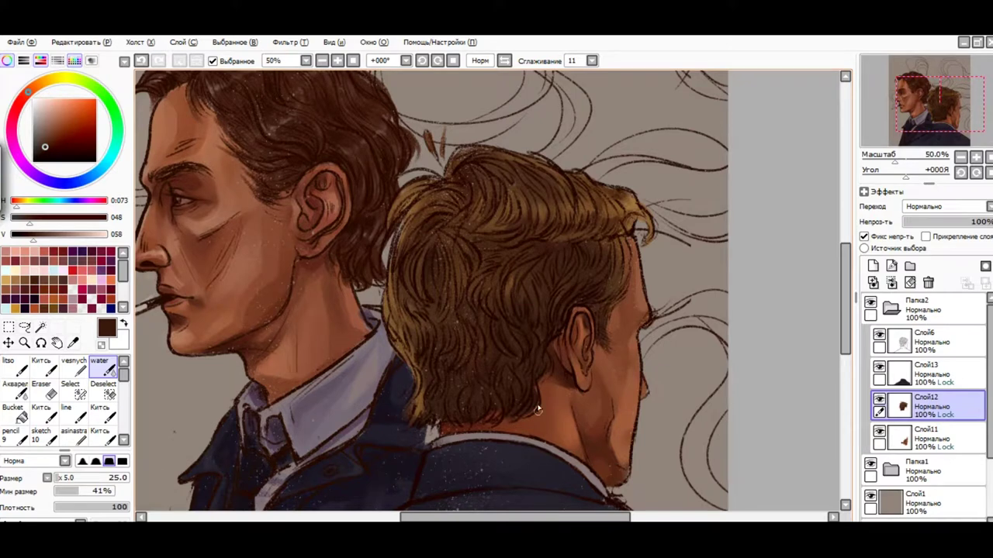
alt+click(501, 172)
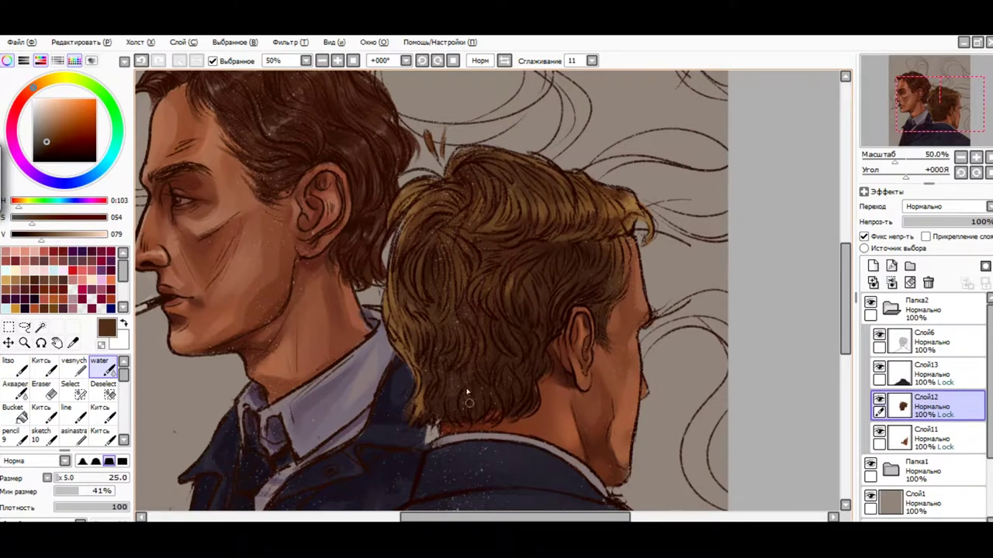
scroll(428, 406, down, 1)
scroll(505, 440, up, 1)
Shade the second man's ear, neck and jaw on his skin layer with sampled browns, using the water brush at size 25.
ctrl+alt+click(621, 349)
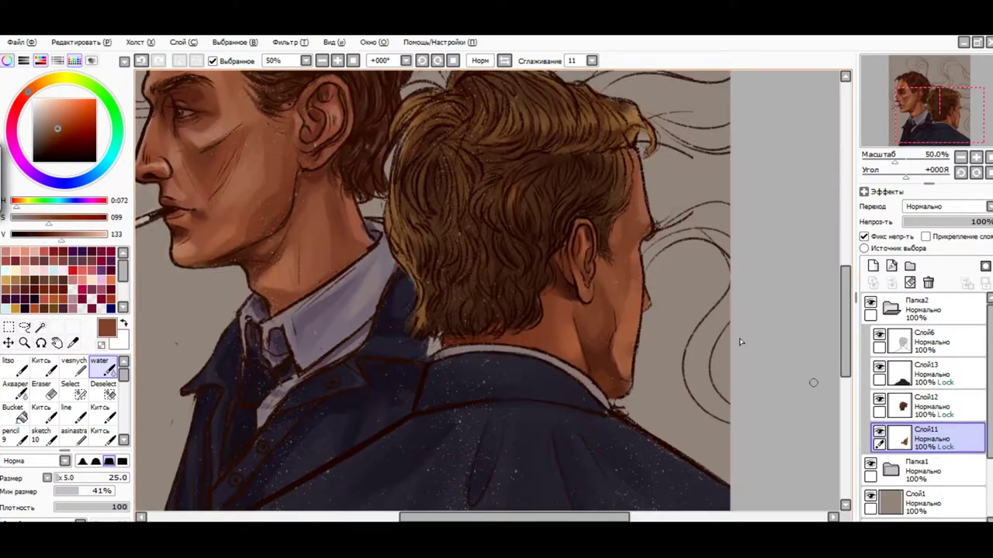
alt+click(574, 256)
alt+click(594, 368)
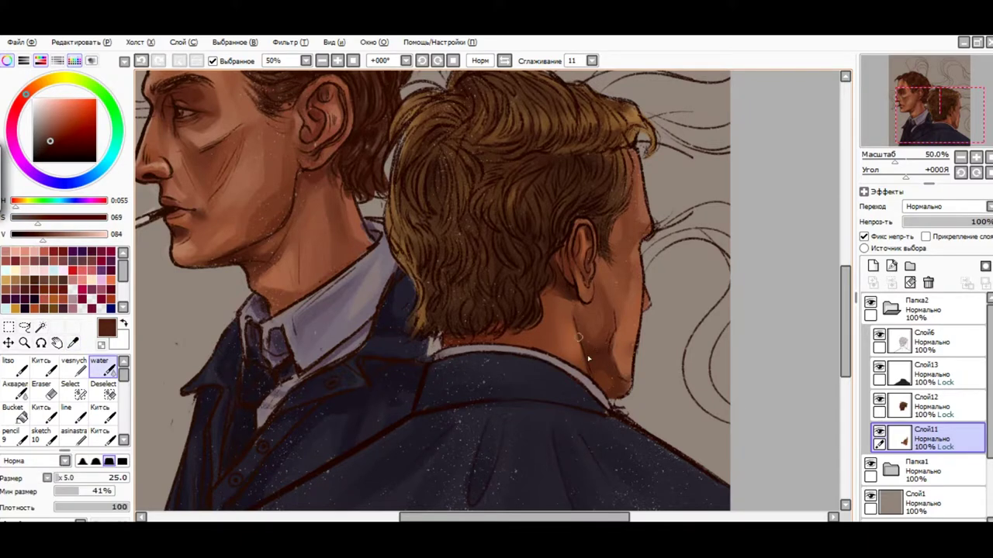
alt+click(583, 292)
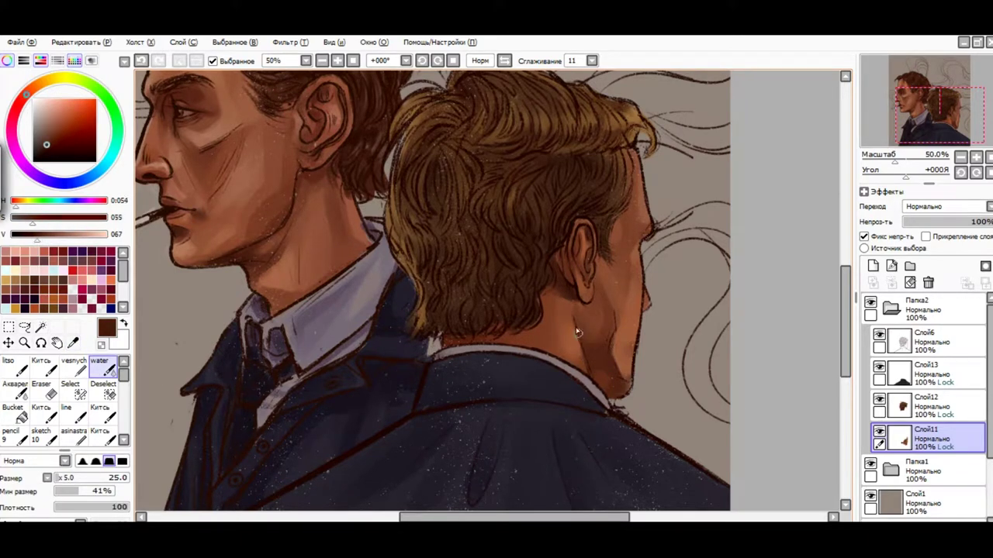
alt+click(594, 371)
alt+click(592, 361)
scroll(584, 193, down, 1)
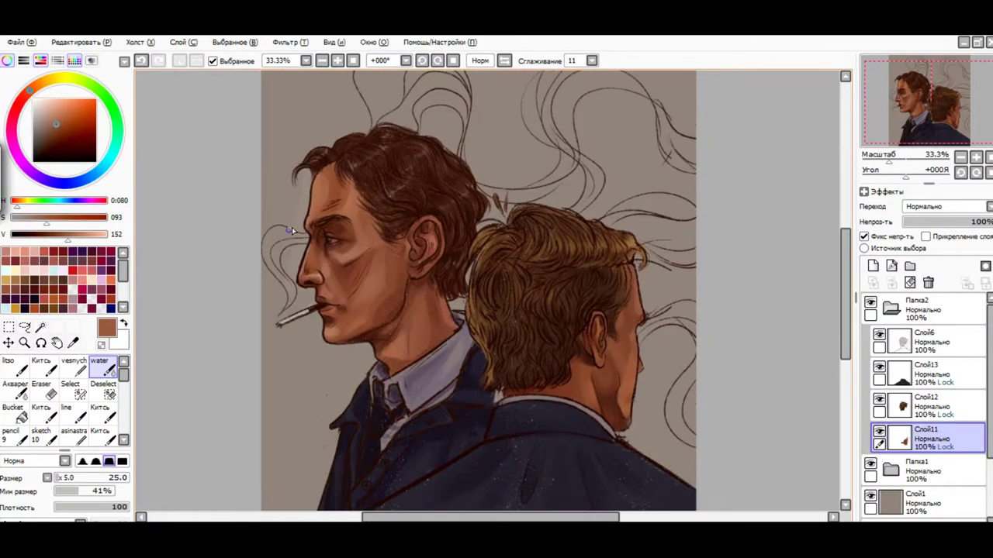
Recolor the first man's jacket lines near-black on the locked line art layer Слой5 with the water brush at size 270.
scroll(292, 230, up, 1)
click(899, 373)
alt+click(505, 368)
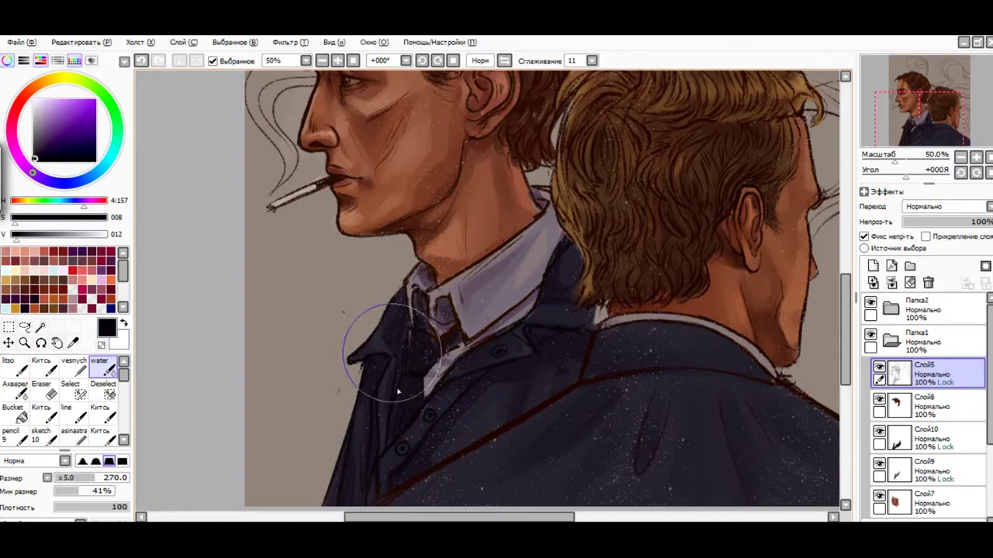
Recolor the first man's shirt collar and tie lines in muted dark purples with the water brush at size 100.
alt+click(509, 217)
alt+click(532, 202)
key(bracketleft)
key(bracketleft)
key(bracketleft)
key(bracketleft)
key(bracketleft)
alt+click(509, 272)
alt+click(513, 292)
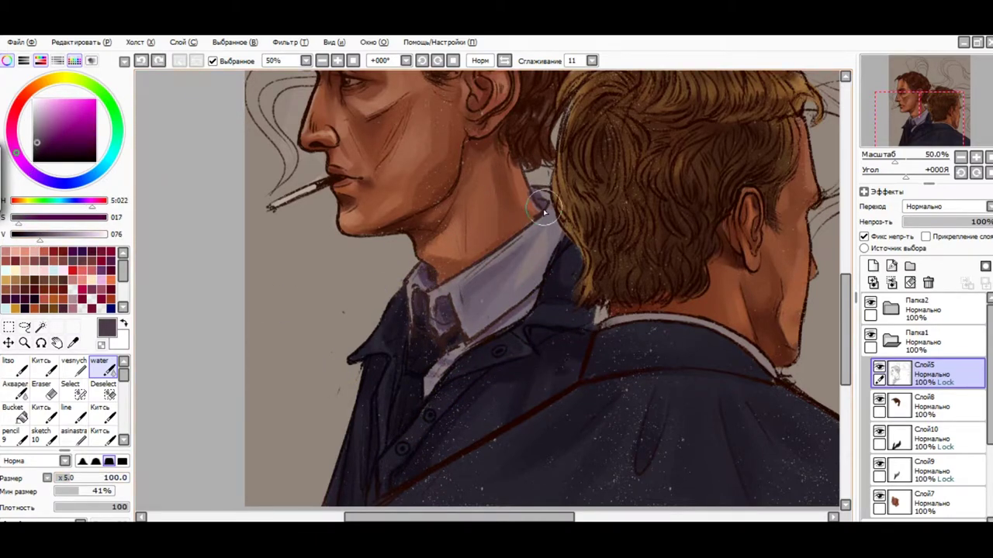
alt+click(485, 259)
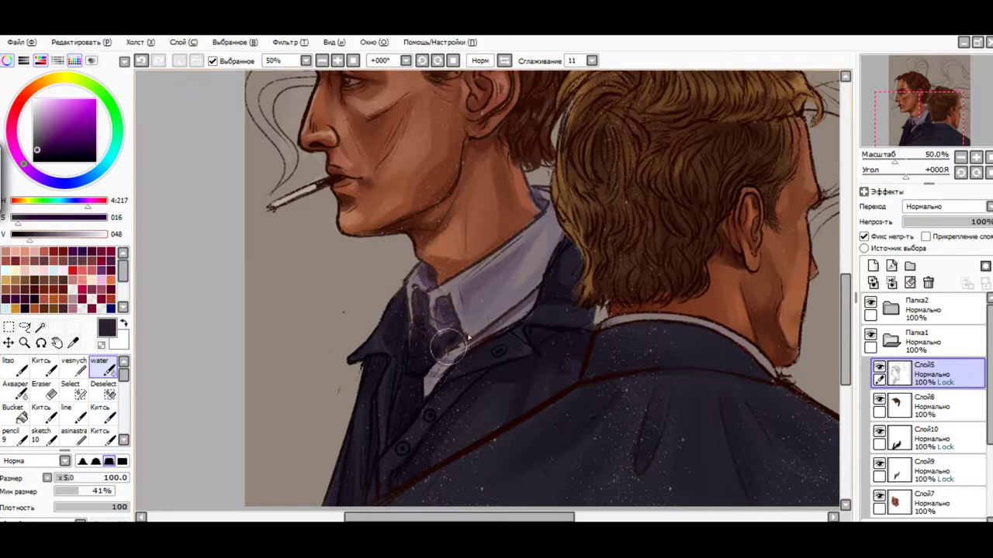
alt+click(432, 427)
scroll(479, 276, down, 2)
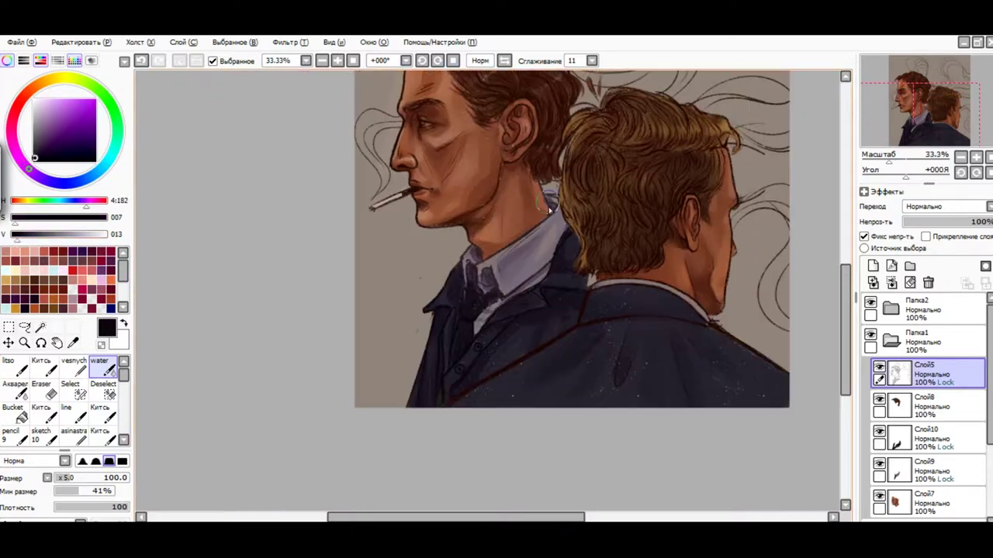
scroll(479, 276, up, 2)
Recolor the line art of the first man's cigarette and lips with sampled browns and dark reds at brush size 20.
click(107, 308)
alt+click(345, 234)
click(81, 478)
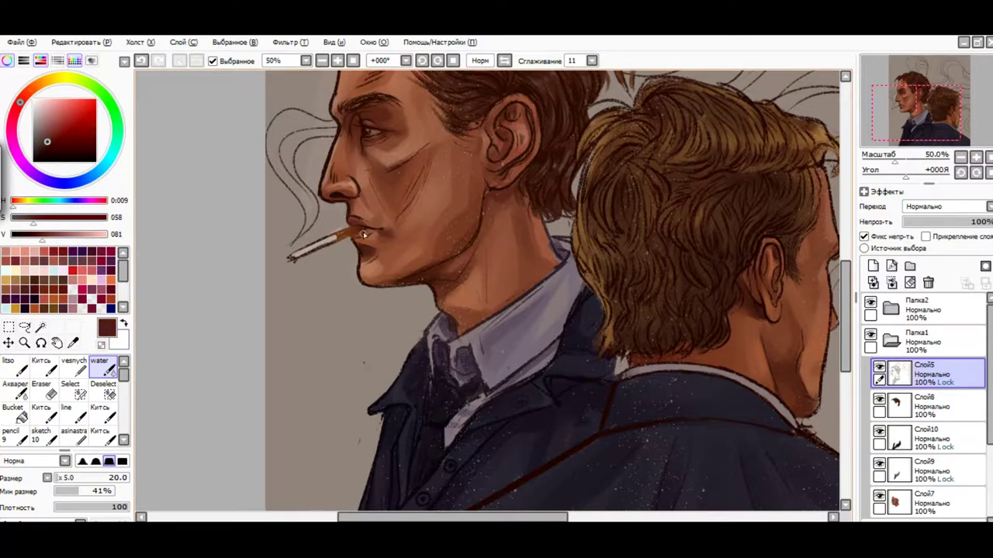
alt+click(363, 239)
alt+click(353, 236)
alt+click(349, 234)
alt+click(339, 240)
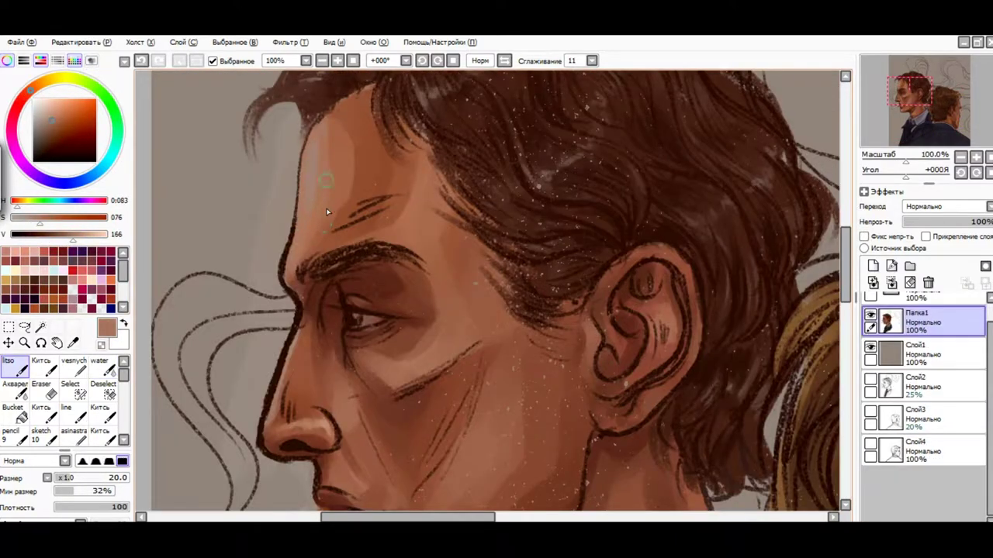
Paint over the first man's forehead wrinkles on Папка1 with sampled skin tones, using the litso and water brushes at about size 20.
alt+click(351, 224)
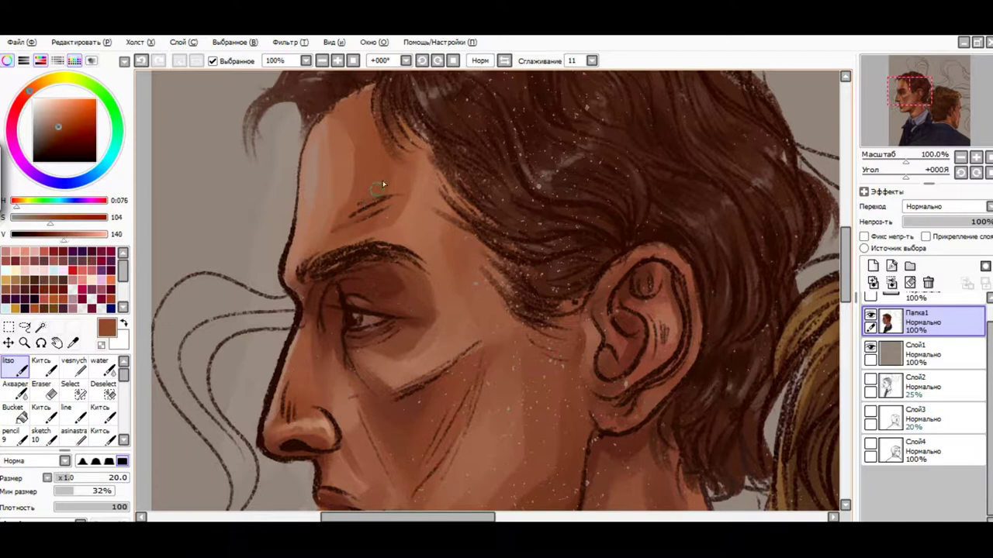
drag(70, 481, 62, 481)
alt+click(317, 227)
alt+click(363, 208)
drag(66, 480, 68, 481)
alt+click(380, 203)
alt+click(353, 174)
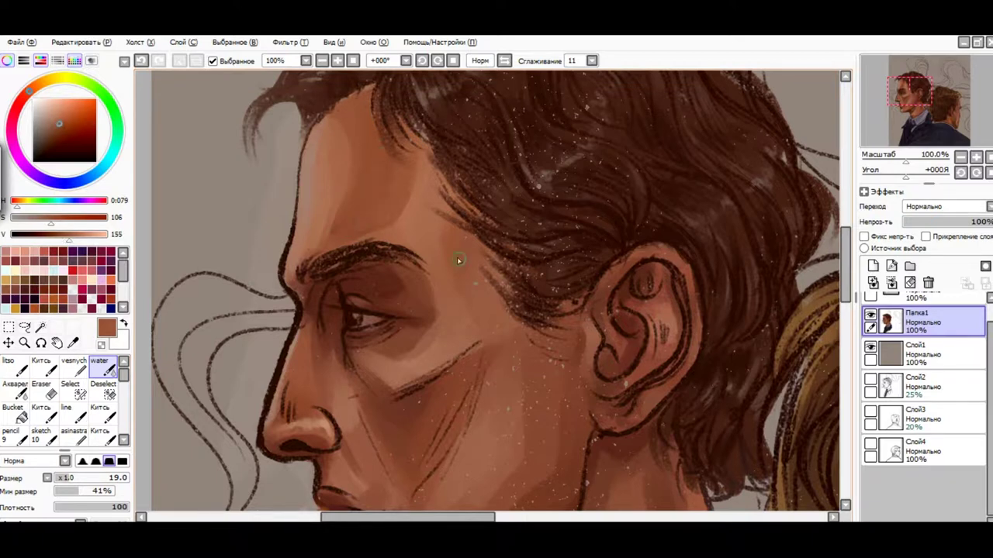
Refine the first man's forehead contour with sampled dark brown and the adjacent light skin tone, using small water and litso brushes.
alt+click(338, 250)
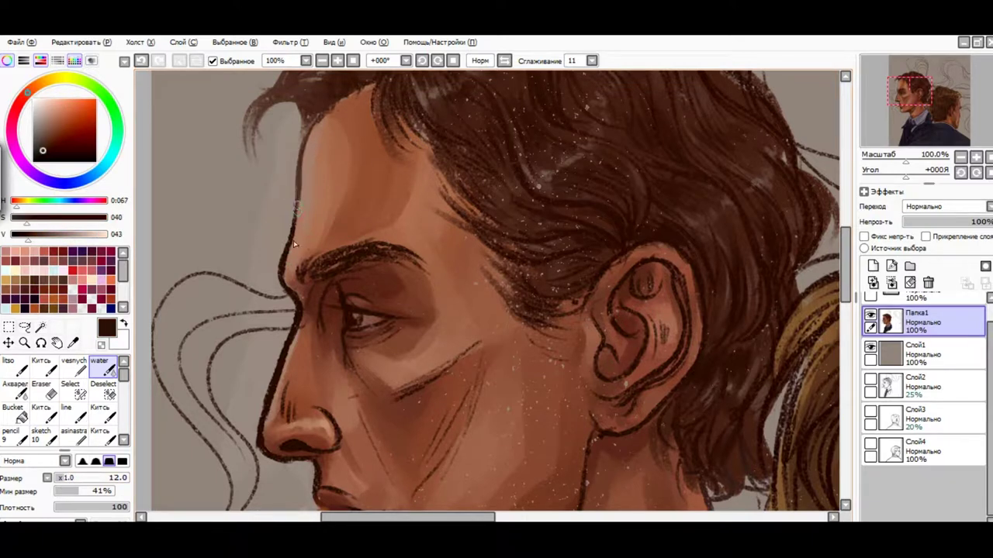
alt+click(311, 155)
key(b)
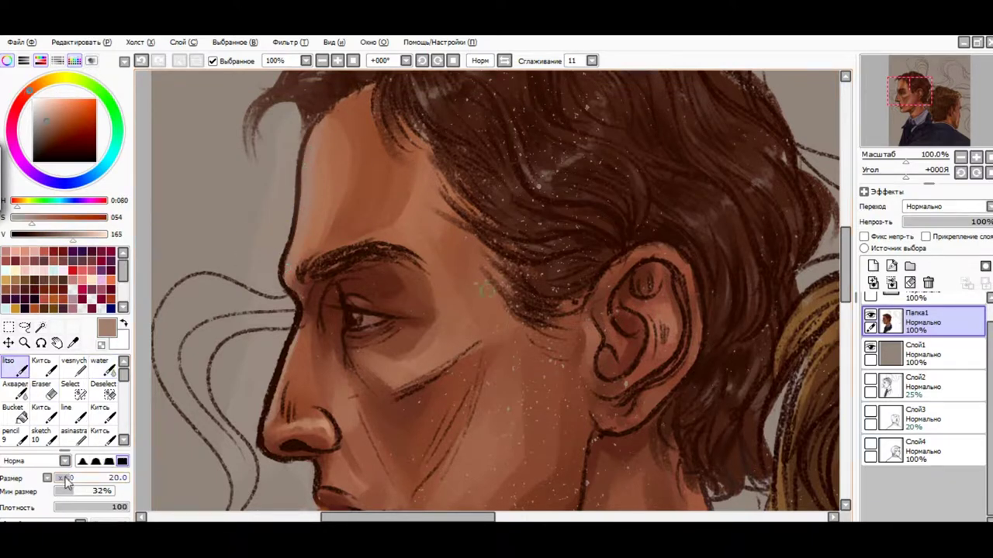
alt+click(297, 173)
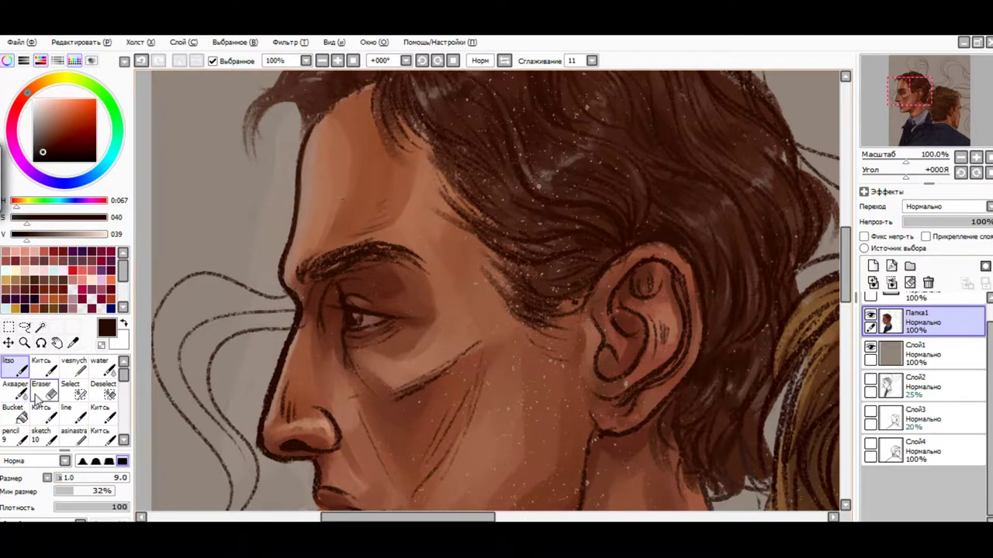
Blend light and mid skin tones across the first man's forehead with the water brush at size 25.
key(n)
alt+click(327, 203)
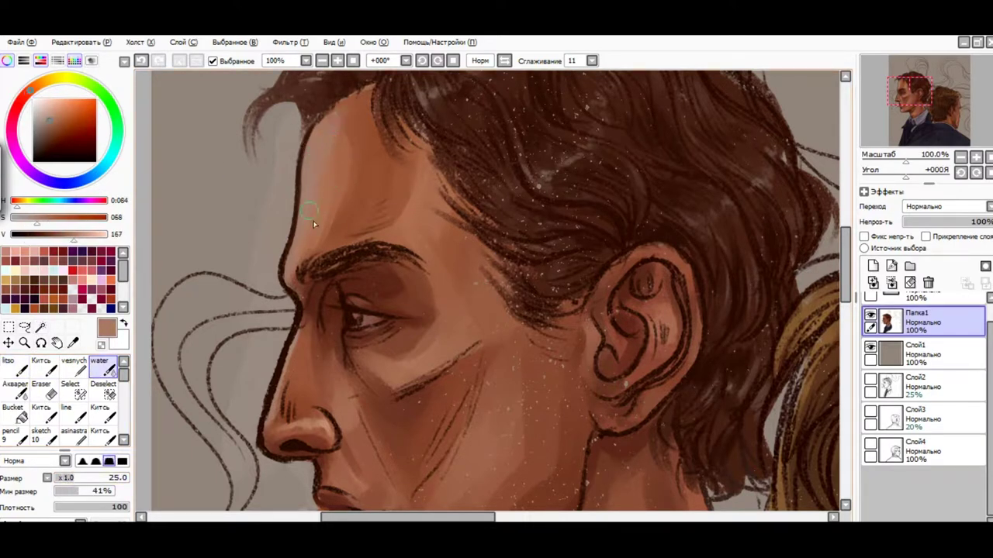
alt+click(318, 233)
alt+click(392, 200)
key(b)
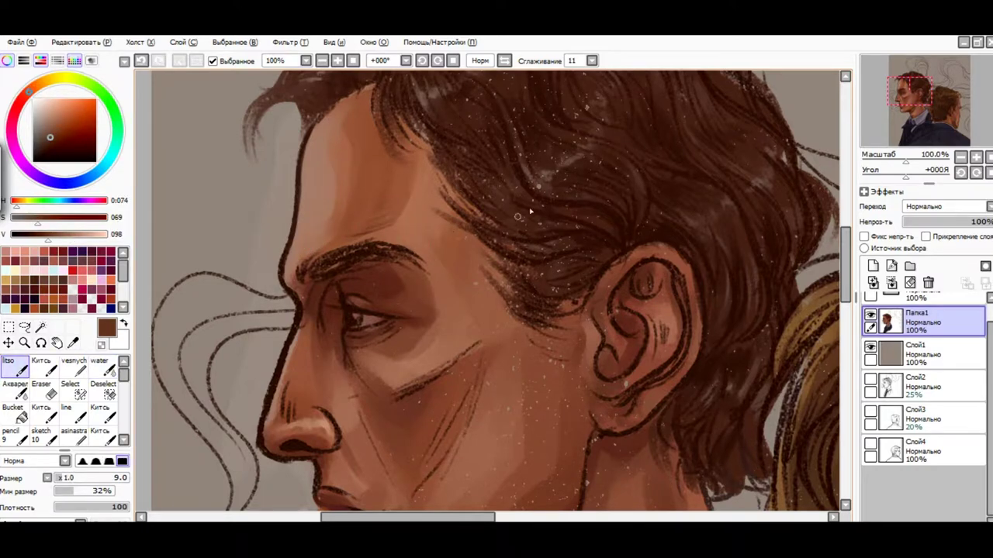
Deepen the shadow in the first man's inner eye socket with sampled dark browns, using the water brush at size 13.
scroll(305, 273, up, 1)
key(c)
alt+click(348, 300)
alt+click(342, 332)
drag(343, 311, 351, 343)
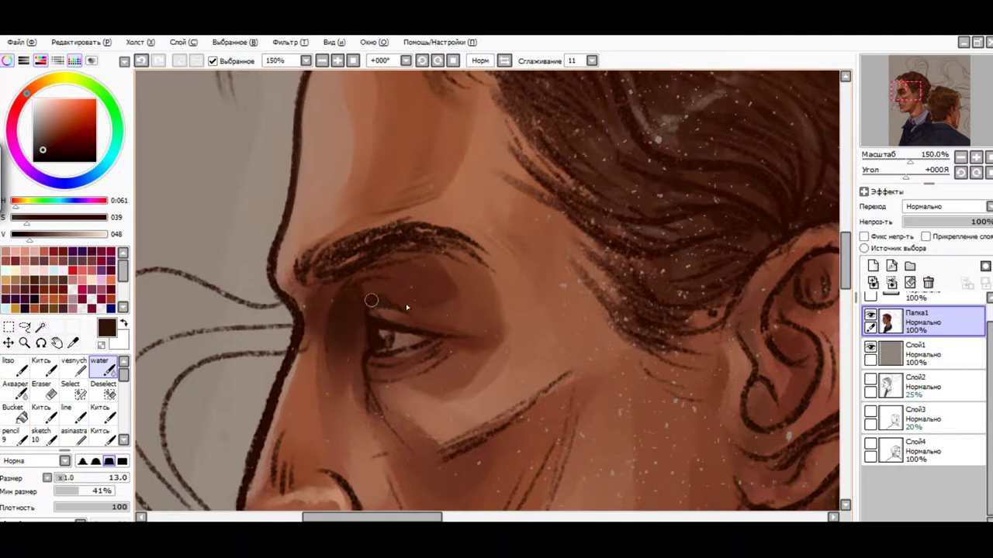
Lighten the first man's nose bridge and paint over the hatching on the side of his nose with sampled skin tones.
alt+click(316, 301)
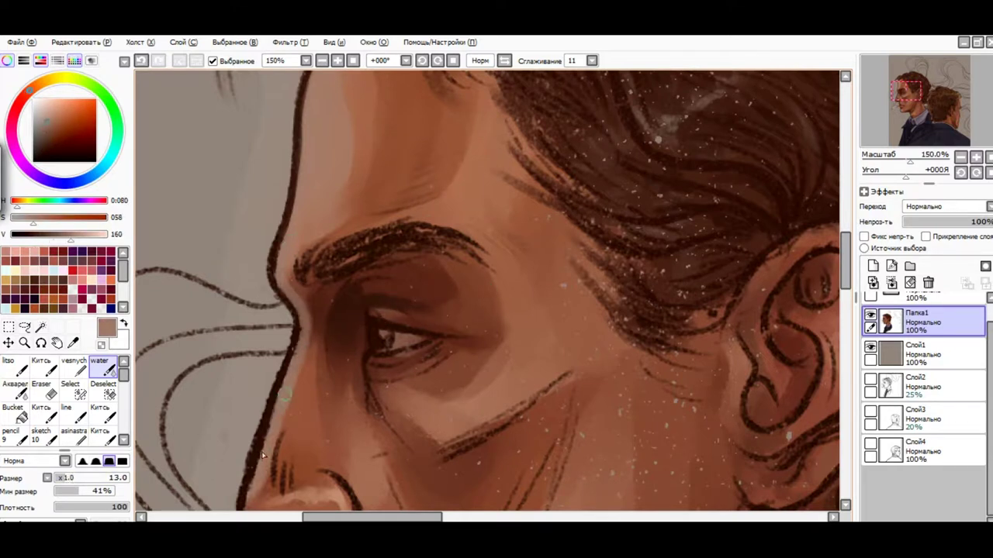
alt+click(288, 470)
drag(287, 473, 278, 435)
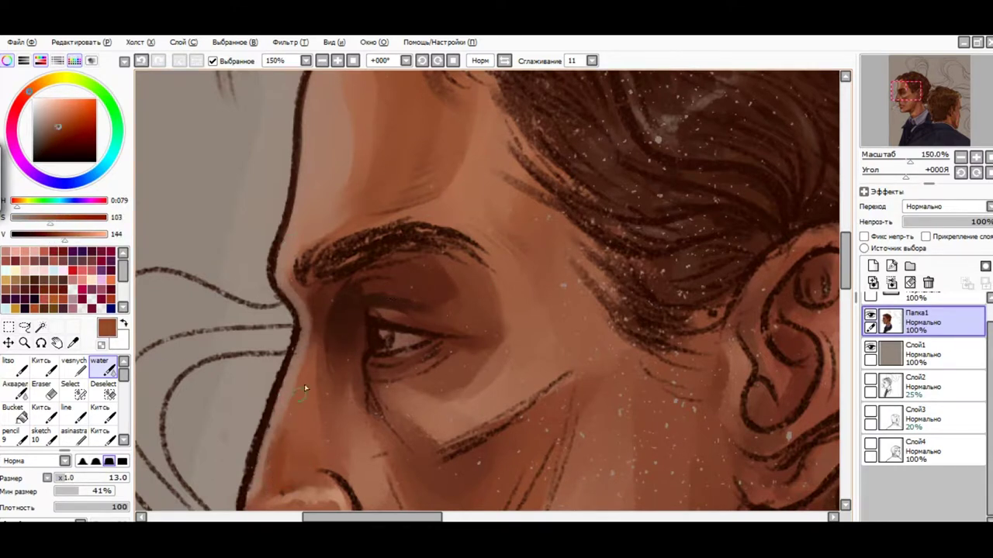
Fill and smooth the first man's eyebrow with sampled dark brown, using the water brush at size 13.
alt+click(307, 268)
key(b)
alt+click(306, 267)
key(w)
drag(391, 236, 465, 233)
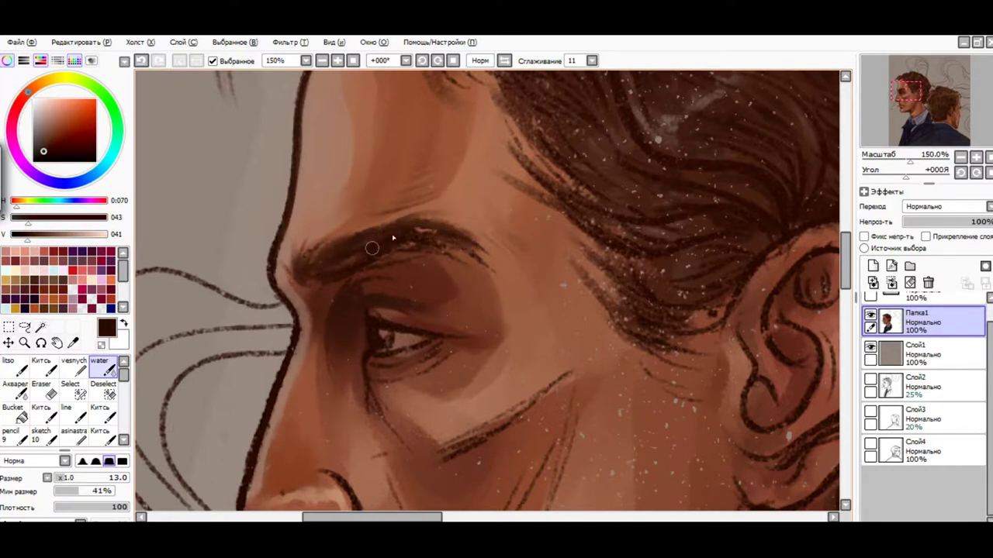
Define the eyebrow's tail and clean up its upper edge with dark brown and light skin tones, using the litso brush at size 9.
key(b)
alt+click(341, 276)
mouse_move(381, 269)
mouse_down()
mouse_move(450, 265)
mouse_move(494, 278)
mouse_up()
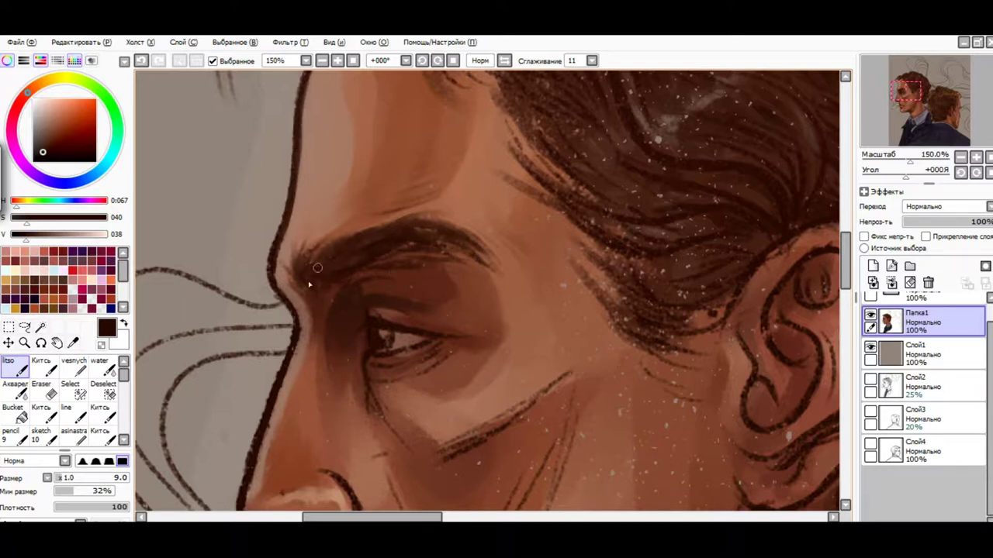
alt+click(372, 227)
mouse_move(295, 272)
mouse_down()
mouse_move(304, 233)
mouse_move(342, 236)
mouse_up()
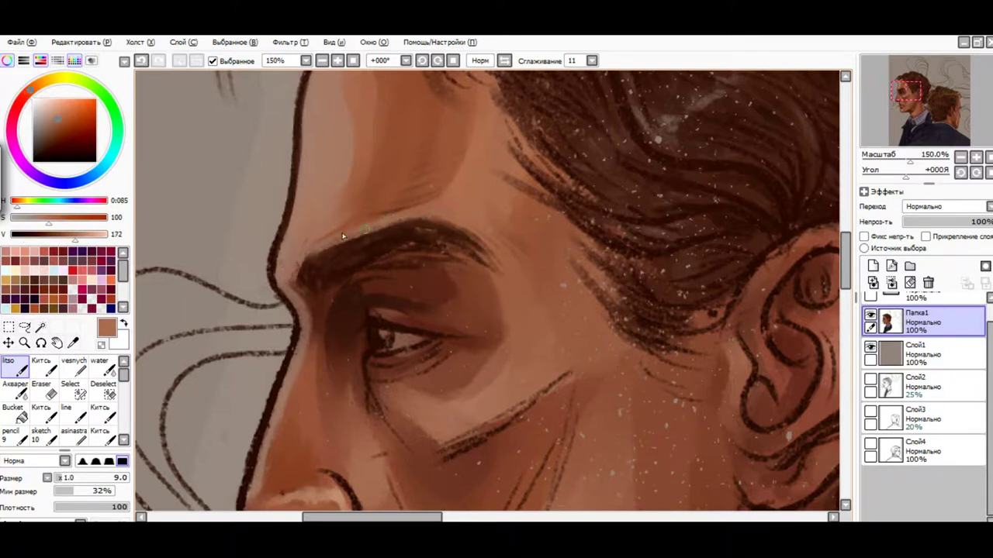
Paint brown shadow under the eyebrow to cover the rough lines along its lower edge.
alt+click(353, 264)
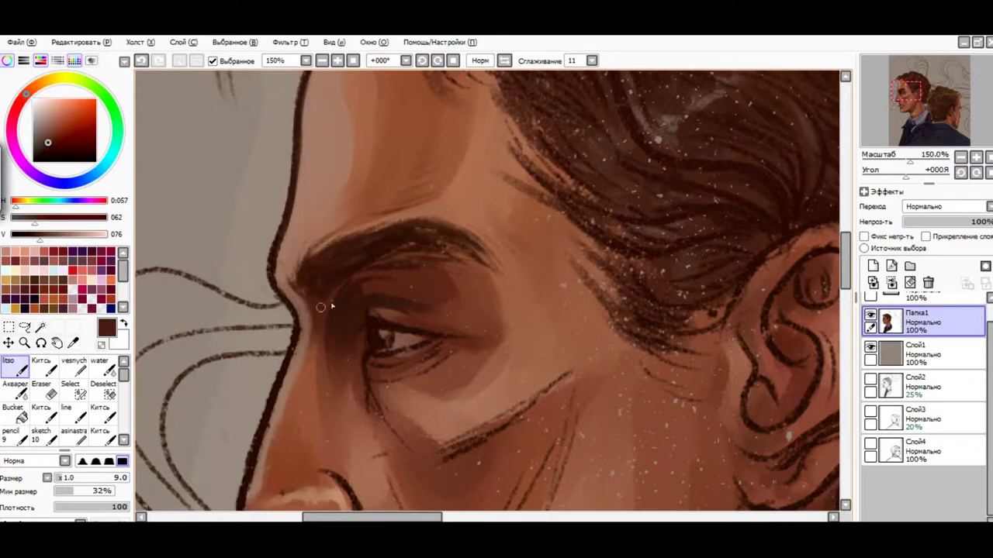
alt+click(403, 256)
drag(395, 261, 444, 259)
key(w)
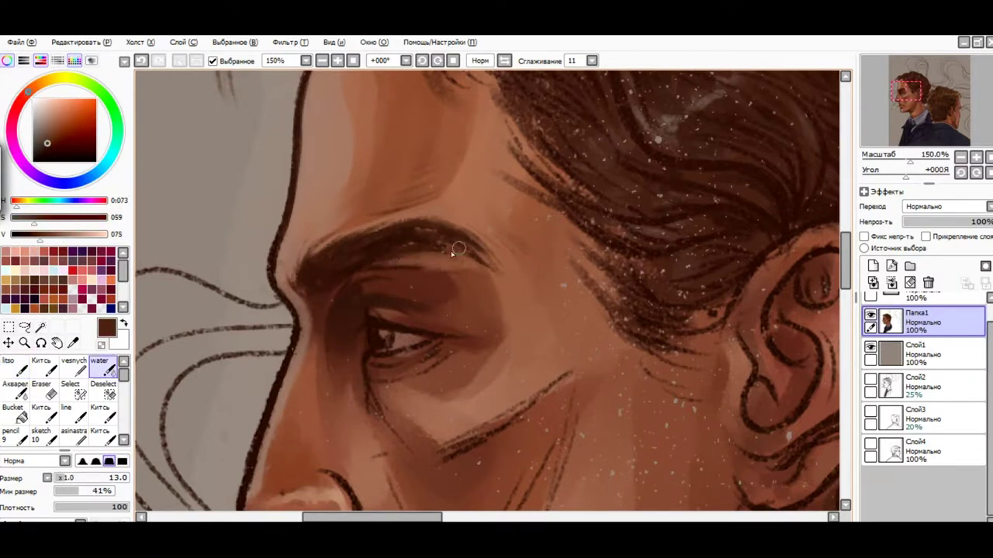
Shade the upper eyelid and its crease with sampled reddish and dark browns, using the water brush at size 13.
alt+click(505, 302)
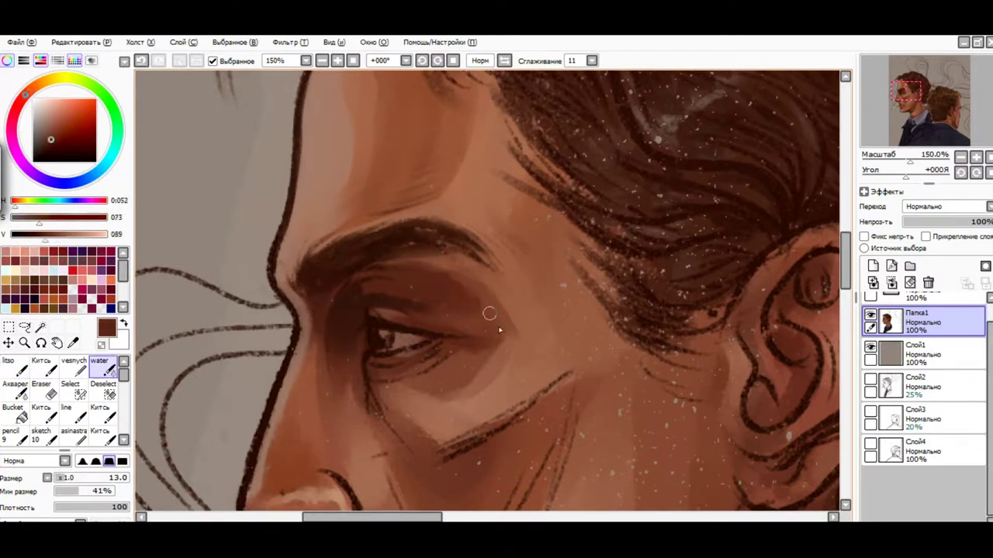
alt+click(407, 327)
alt+click(379, 311)
alt+click(392, 300)
alt+click(364, 304)
alt+click(390, 310)
alt+click(365, 287)
alt+click(372, 278)
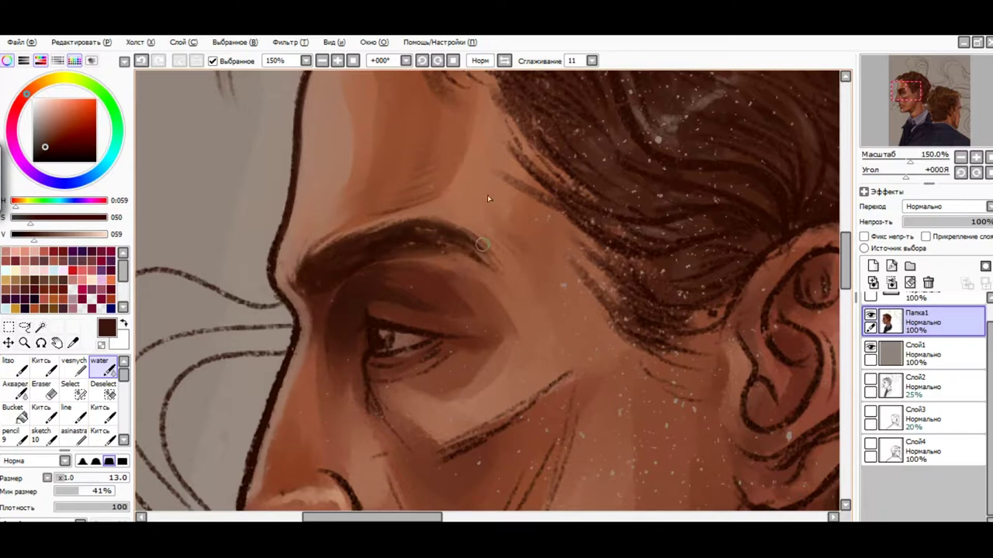
Blend the shadow beside the nose bridge and add a lighter skin tone to the upper eyelid.
alt+click(324, 359)
alt+click(325, 376)
alt+click(370, 324)
alt+click(356, 325)
alt+click(409, 318)
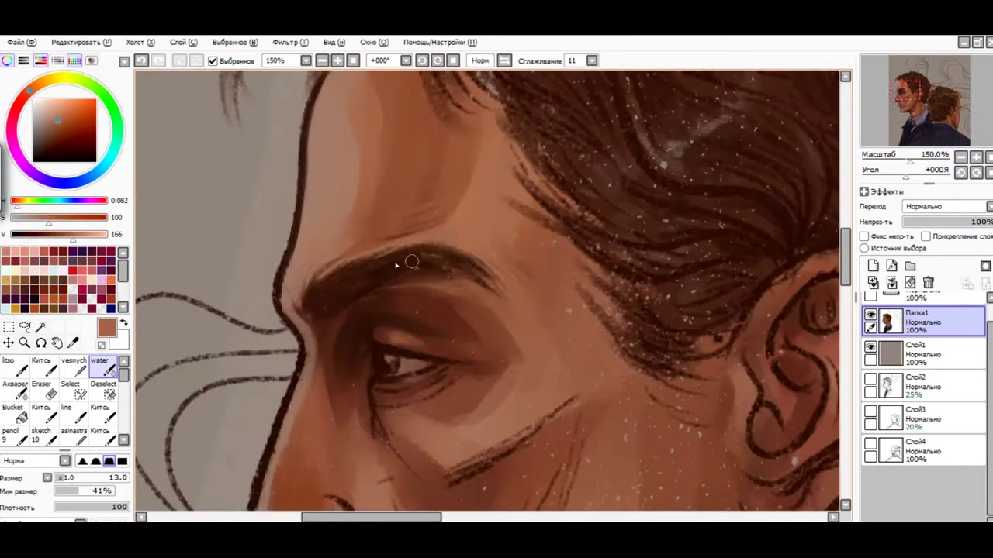
Refine the eyebrow's arch and outer end with sampled skin and dark brown tones, finishing with the litso brush at size 9.
alt+click(409, 261)
alt+click(409, 254)
key(b)
alt+click(473, 270)
scroll(503, 275, up, 1)
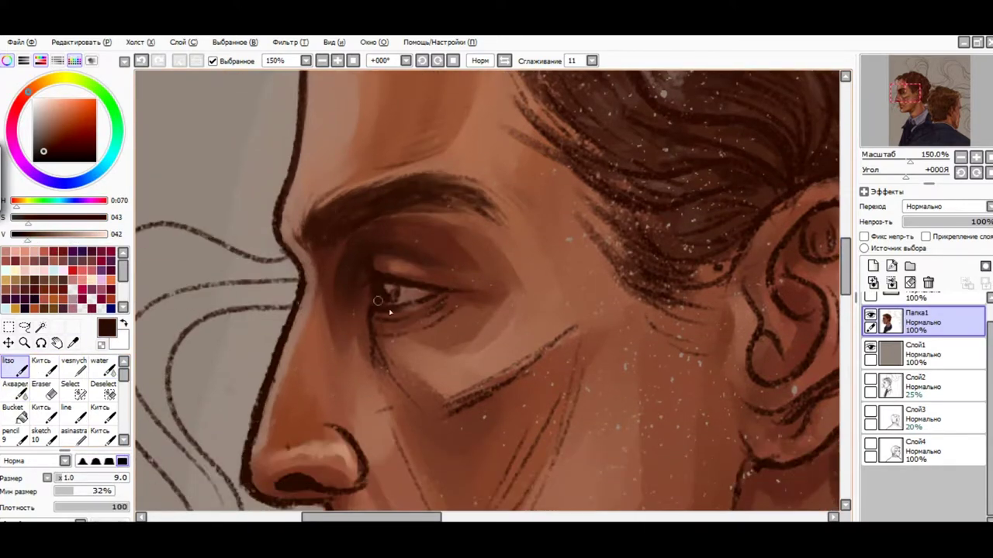
Darken the first man's iris, upper lash line and inner eye corner with sampled tones, using the litso brush at size 9.
alt+click(376, 292)
alt+click(403, 290)
scroll(395, 279, up, 1)
alt+click(377, 283)
alt+click(380, 293)
drag(369, 307, 364, 299)
Blend the shadow beside the inner eye corner and nose bridge with sampled skin and brown tones.
alt+click(572, 181)
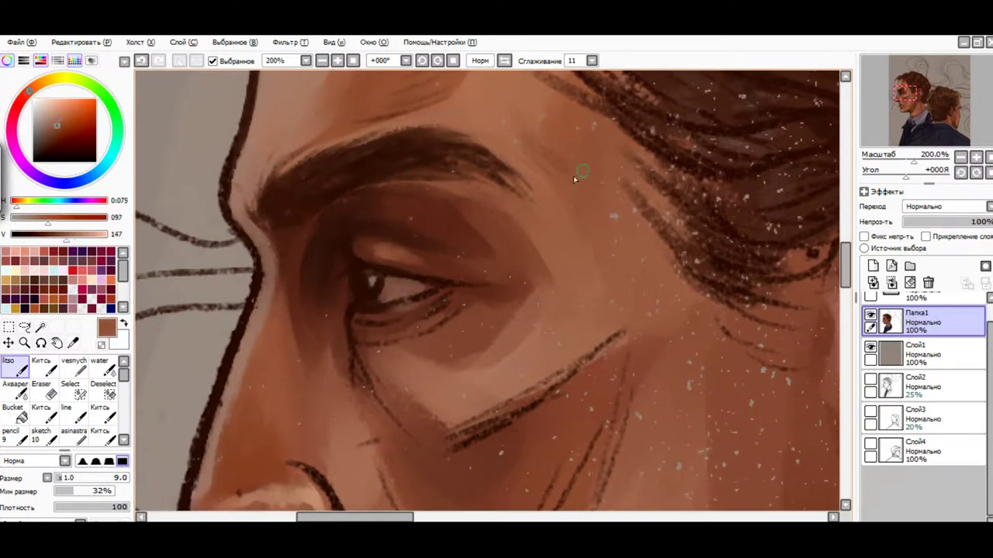
alt+click(339, 284)
alt+click(326, 284)
alt+click(334, 337)
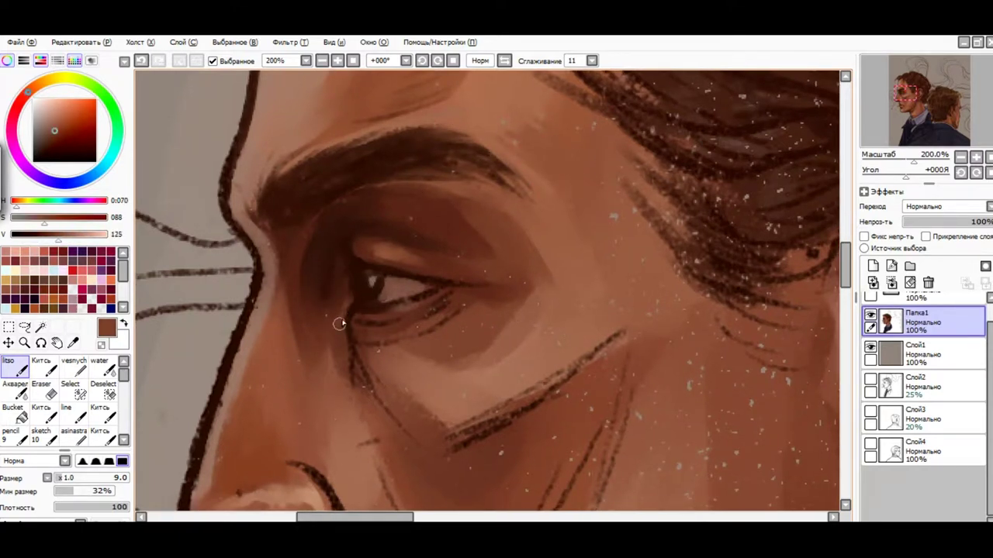
alt+click(336, 326)
alt+click(341, 319)
alt+click(358, 332)
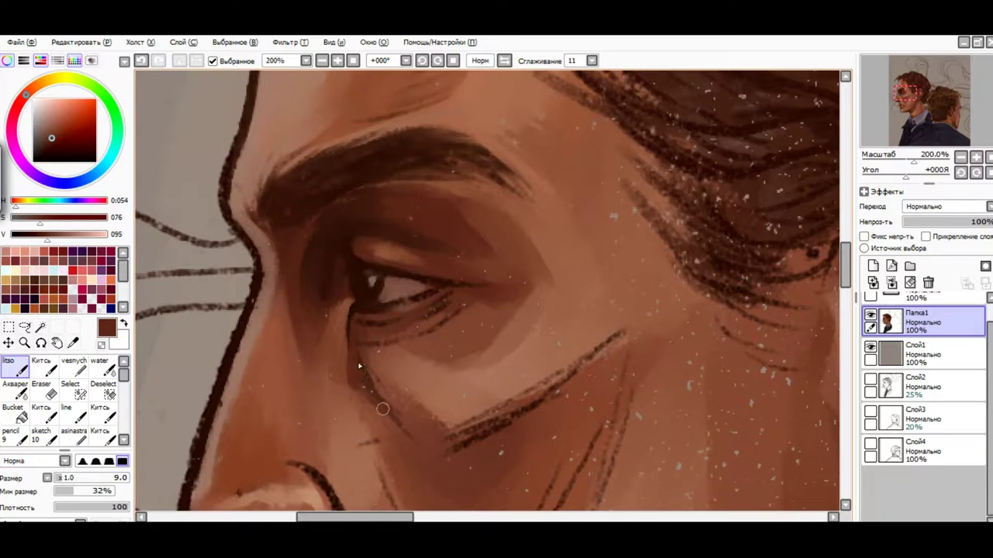
Paint over the line art running from the inner eye corner down the cheek, using the water brush at size 13.
click(100, 364)
alt+click(392, 436)
alt+click(321, 332)
alt+click(331, 320)
alt+click(291, 335)
scroll(325, 342, down, 1)
scroll(354, 381, up, 1)
alt+click(288, 447)
scroll(316, 475, down, 1)
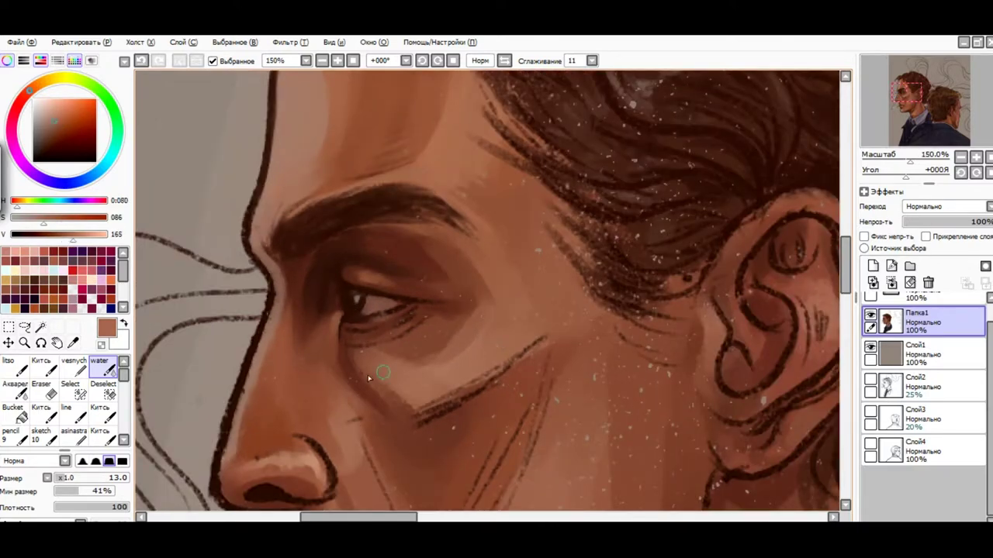
Soften the under-eye crease and the shadow below the outer eye corner with sampled browns and skin tones.
scroll(372, 403, up, 1)
alt+click(380, 427)
alt+click(407, 423)
alt+click(426, 296)
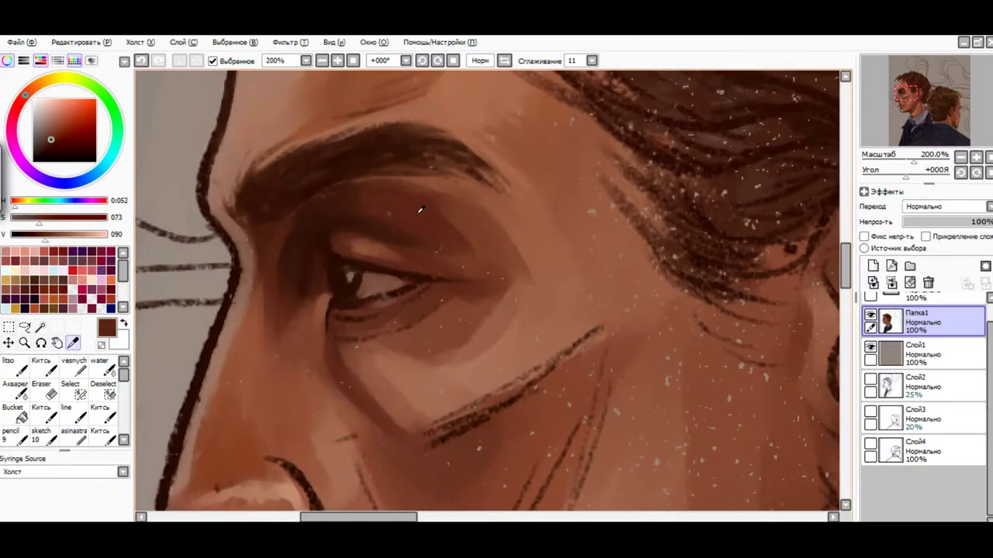
drag(384, 343, 449, 365)
alt+click(501, 330)
alt+click(372, 340)
Smooth the lit cheekbone plane and cover part of its lower outline with sampled skin tones, undoing the last stroke.
mouse_move(360, 356)
mouse_down()
mouse_move(376, 411)
mouse_move(435, 431)
mouse_up()
alt+click(388, 391)
drag(500, 395, 460, 407)
alt+click(418, 408)
alt+click(295, 348)
click(66, 108)
drag(520, 371, 450, 388)
alt+click(491, 371)
alt+click(422, 446)
key(ctrl+z)
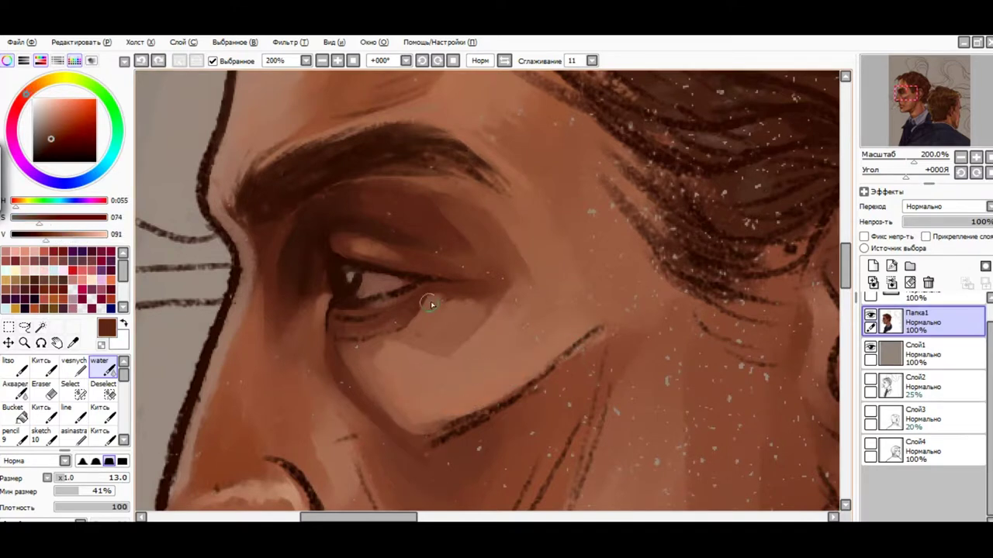
Refine the lower lash line and the shadow under the outer eye corner, using the water brush at size 7.
click(56, 478)
scroll(419, 256, up, 1)
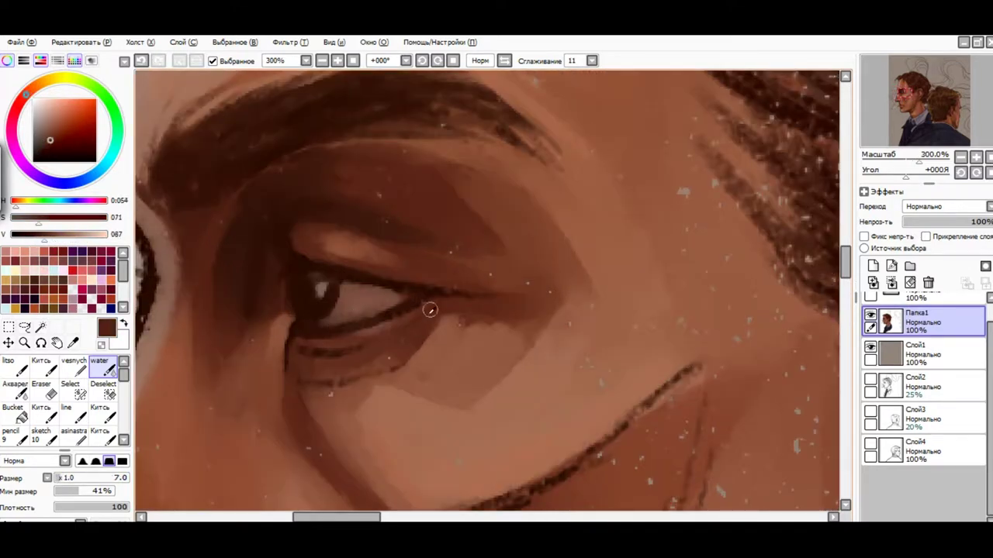
drag(463, 318, 489, 329)
alt+click(299, 330)
mouse_move(299, 330)
mouse_down()
mouse_move(309, 356)
mouse_move(355, 386)
mouse_move(408, 314)
mouse_move(409, 213)
mouse_move(375, 248)
mouse_move(315, 372)
mouse_move(353, 358)
mouse_up()
alt+click(402, 301)
drag(438, 333, 474, 307)
scroll(487, 291, down, 1)
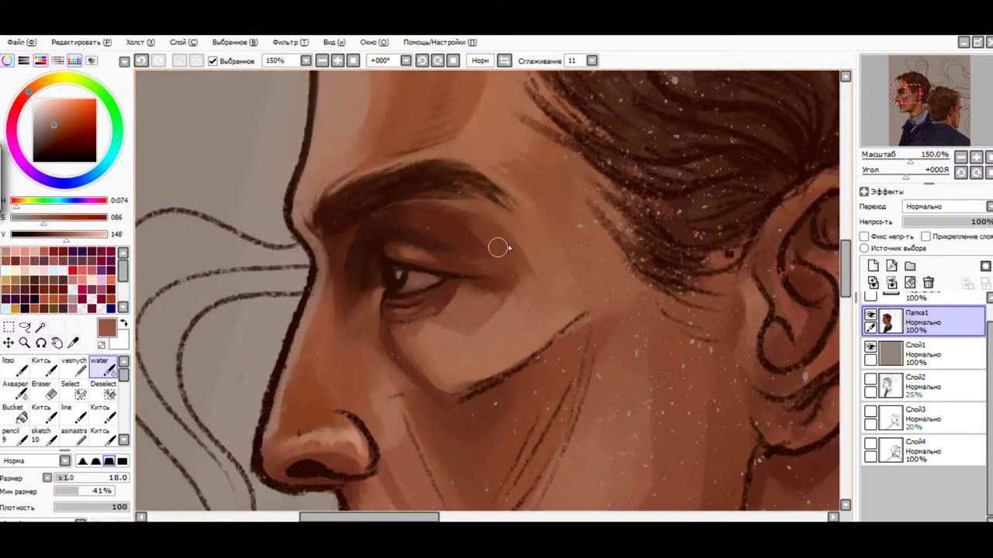
Blend the eye socket's outer shadow and upper eyelid with sampled tones, using the water brush at size 18.
click(66, 483)
alt+click(372, 326)
key(b)
alt+click(469, 260)
alt+click(390, 220)
alt+click(433, 220)
key(a)
Smooth the skin around the inner eye corner, under-eye area and upper cheek with sampled tones.
scroll(461, 318, down, 1)
scroll(406, 309, up, 1)
alt+click(405, 309)
alt+click(372, 281)
alt+click(401, 321)
alt+click(427, 316)
alt+click(434, 341)
alt+click(405, 397)
alt+click(317, 339)
Enlarge the water brush to size 28 and blend the temple between the eye and hairline with sampled skin tones.
key(bracketright)
key(bracketright)
key(bracketright)
scroll(326, 277, down, 1)
scroll(327, 277, down, 1)
drag(336, 189, 365, 188)
alt+click(490, 412)
alt+click(504, 271)
alt+click(518, 217)
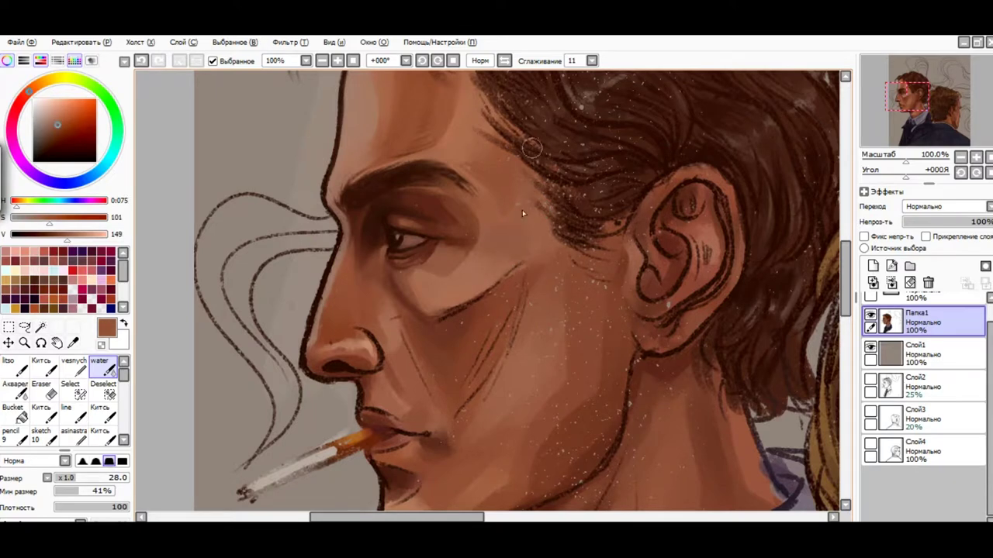
Cover the remaining cheekbone line art and shape the shadow edge beneath it with sampled tones.
scroll(399, 355, up, 1)
alt+click(365, 160)
alt+click(443, 339)
alt+click(514, 281)
mouse_move(514, 281)
mouse_down()
mouse_move(475, 294)
mouse_move(450, 290)
mouse_up()
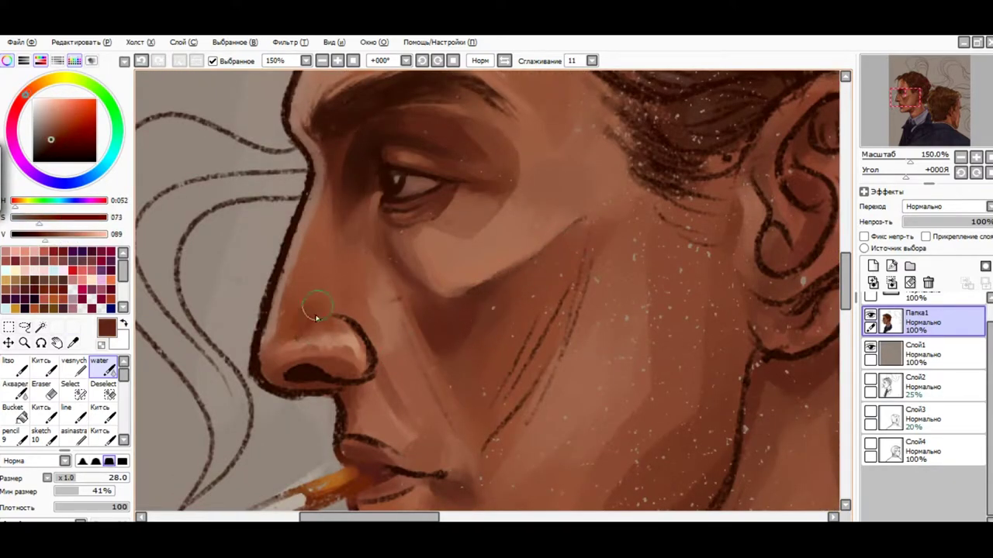
Blend the cheek beside the nose into the cheek shadow with sampled warm skin tones.
alt+click(441, 322)
drag(417, 276, 410, 310)
alt+click(387, 319)
alt+click(404, 359)
alt+click(397, 318)
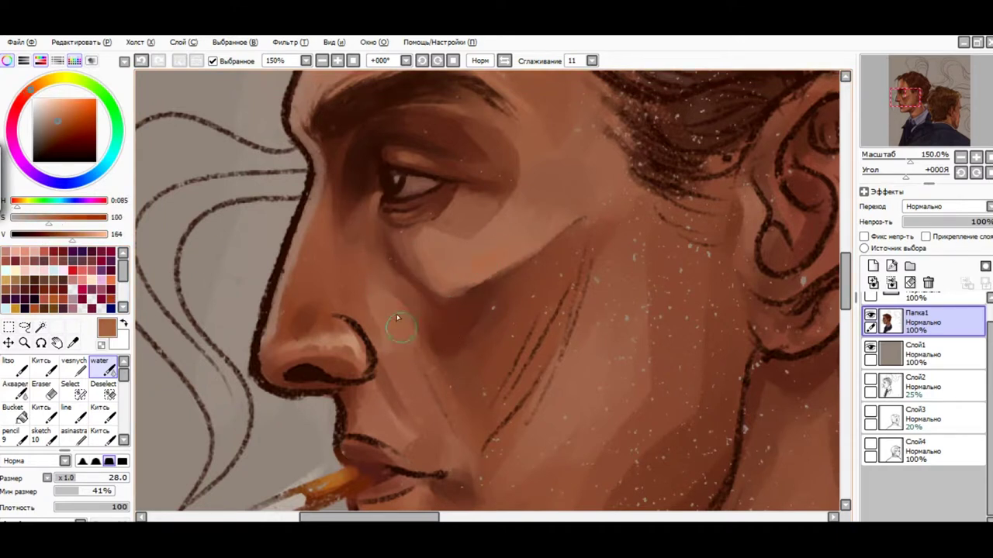
Extend the lit cheekbone toward the ear and paint over the inner hatching lines in the cheek hollow.
alt+click(554, 227)
alt+click(333, 264)
alt+click(491, 284)
alt+click(512, 284)
alt+click(578, 256)
alt+click(578, 256)
alt+click(454, 350)
alt+click(537, 302)
drag(536, 301, 511, 380)
Shade the fold between the nostril and mouth with sampled skin tones, using the water brush at size 15.
key(bracketleft)
key(bracketleft)
key(bracketleft)
key(bracketleft)
key(bracketleft)
key(bracketleft)
alt+click(444, 380)
alt+click(396, 427)
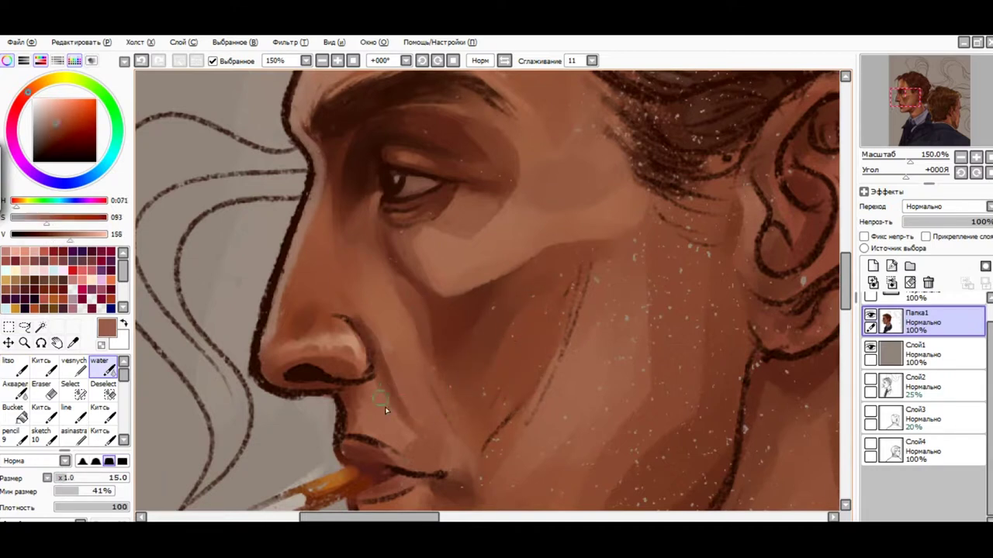
alt+click(435, 379)
alt+click(404, 352)
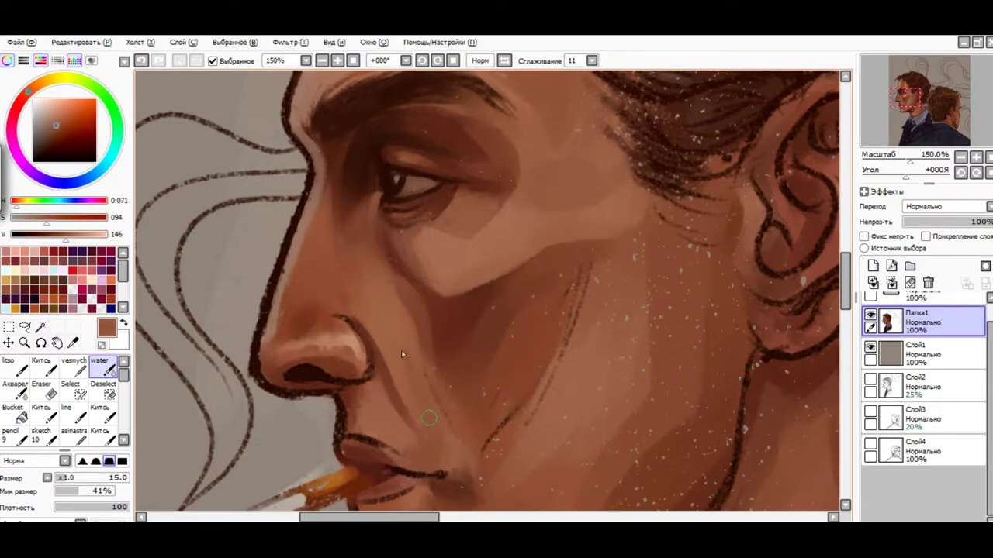
Smooth the side of the nose and shade its tip and nostril wing with sampled skin and reddish brown tones.
alt+click(419, 335)
alt+click(353, 316)
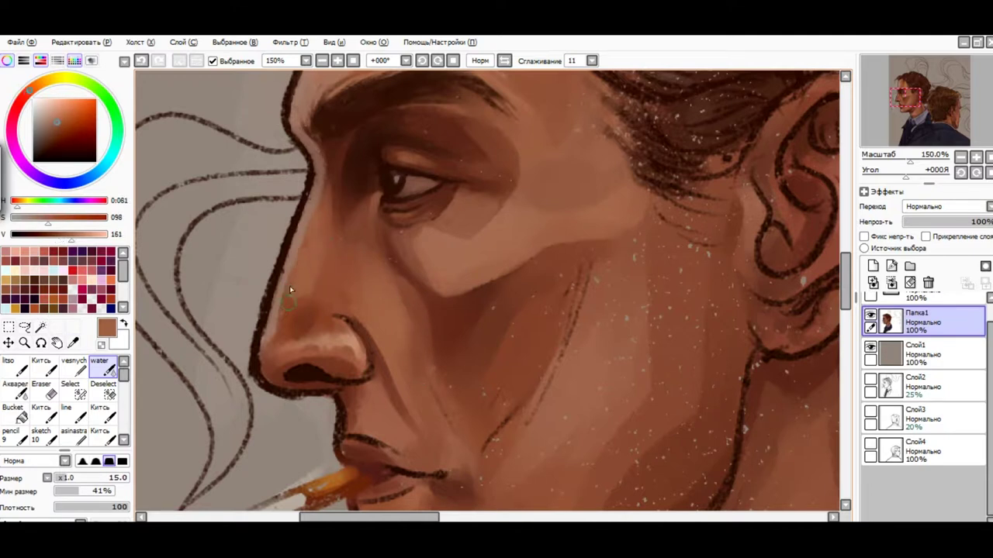
alt+click(279, 344)
alt+click(273, 376)
alt+click(270, 374)
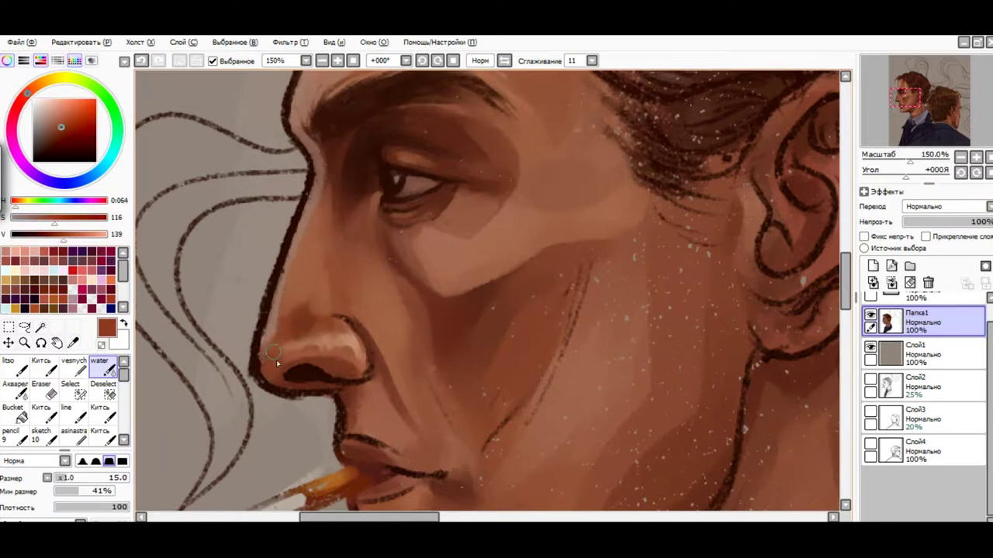
alt+click(295, 353)
alt+click(326, 348)
alt+click(360, 358)
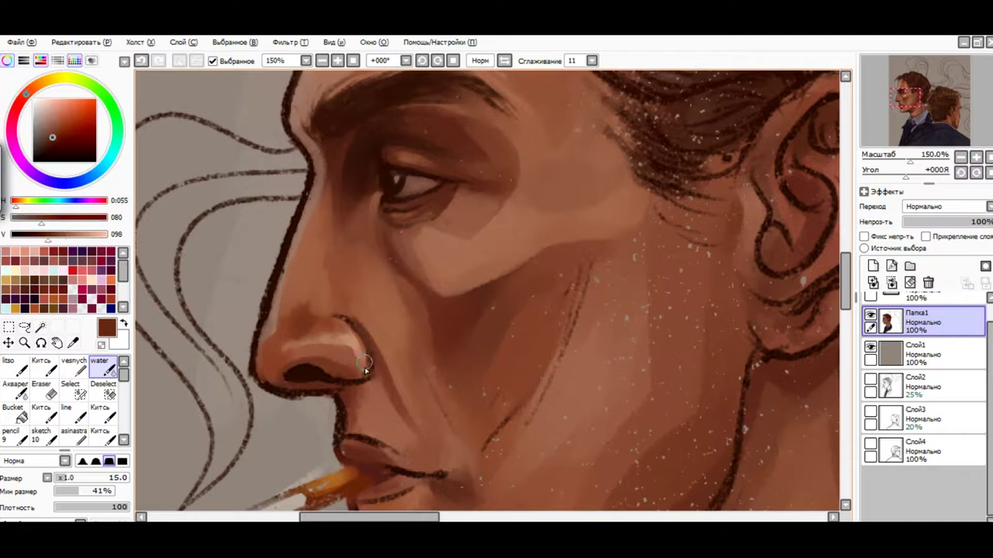
alt+click(356, 339)
Thin and soften the nostril wing's outline with sampled dark brown and skin tones, using the litso brush at size 9.
key(b)
alt+click(364, 347)
alt+click(340, 325)
alt+click(341, 323)
alt+click(355, 325)
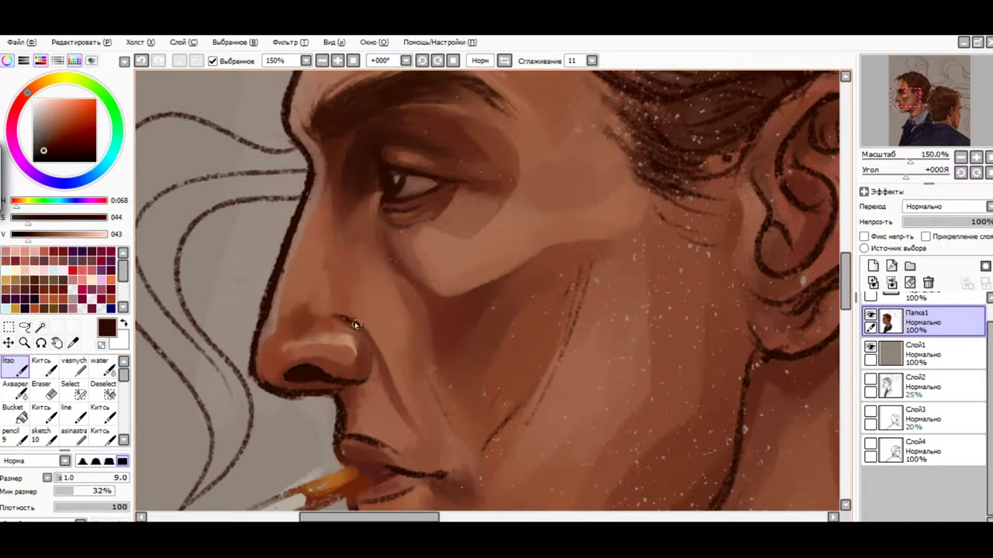
alt+click(367, 364)
alt+click(349, 401)
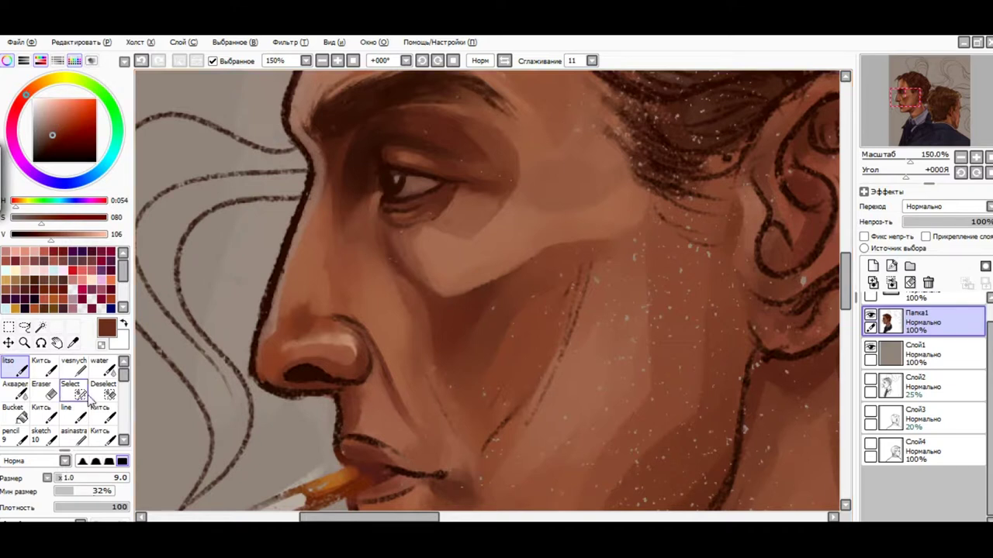
Blend the highlight and shading on the nose tip and wing, using the water brush at size 15.
click(100, 364)
alt+click(362, 331)
alt+click(328, 342)
alt+click(294, 341)
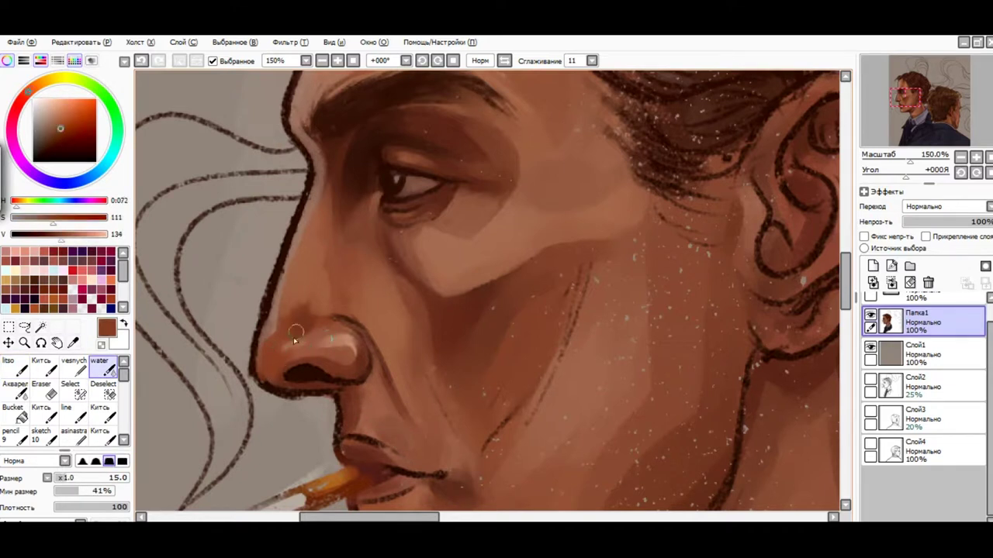
alt+click(328, 338)
alt+click(288, 291)
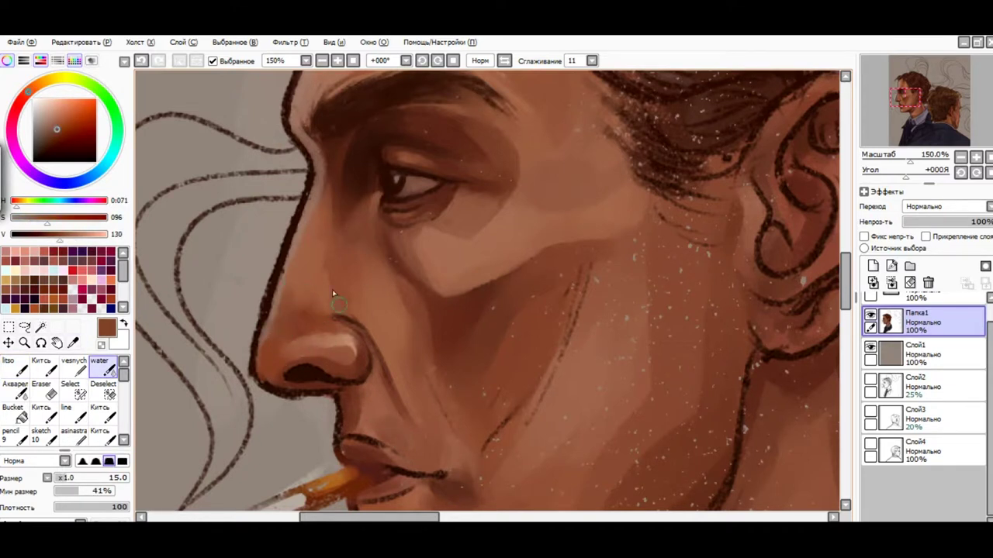
Refine the nose bridge outline and add light skin tones along its edge and tip, using the litso brush at size 9.
key(b)
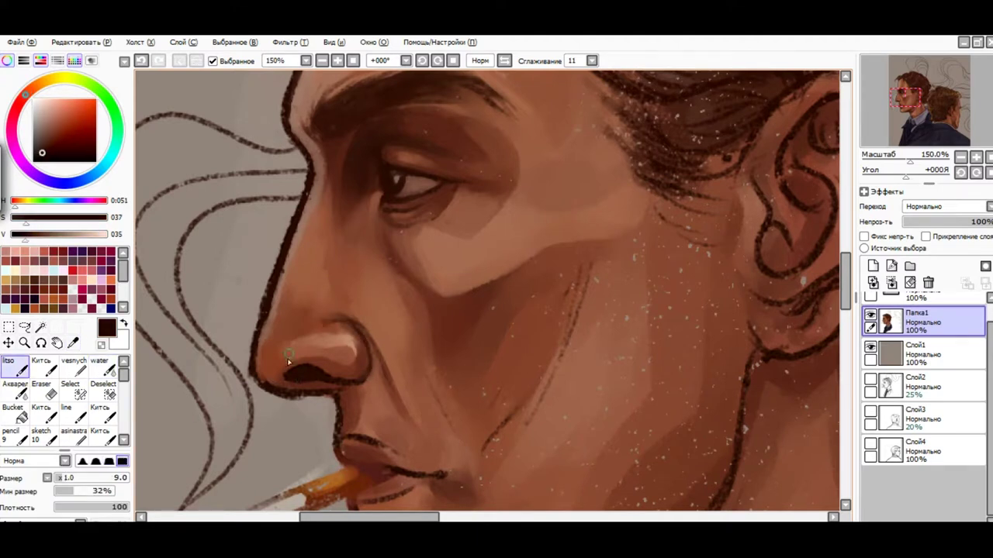
alt+click(277, 275)
alt+click(272, 305)
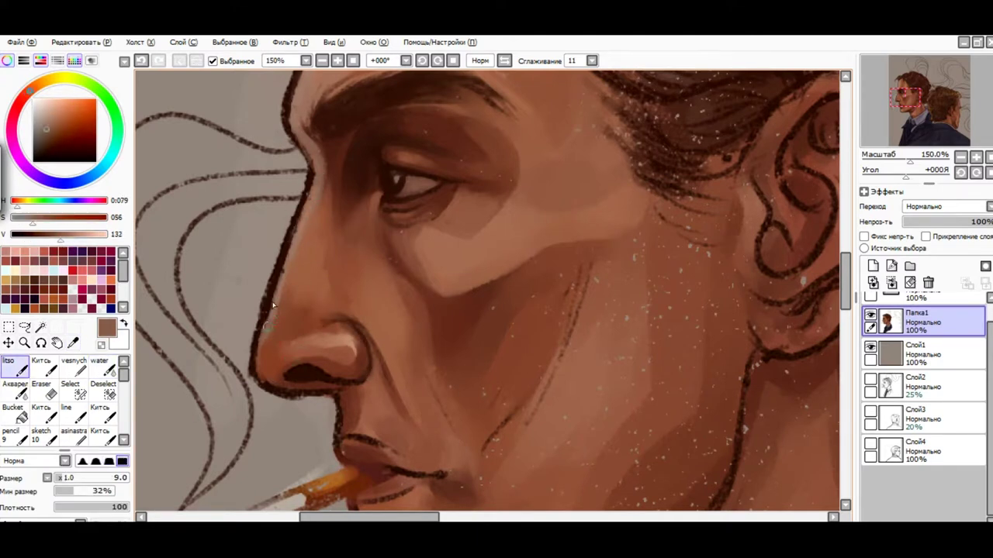
alt+click(289, 250)
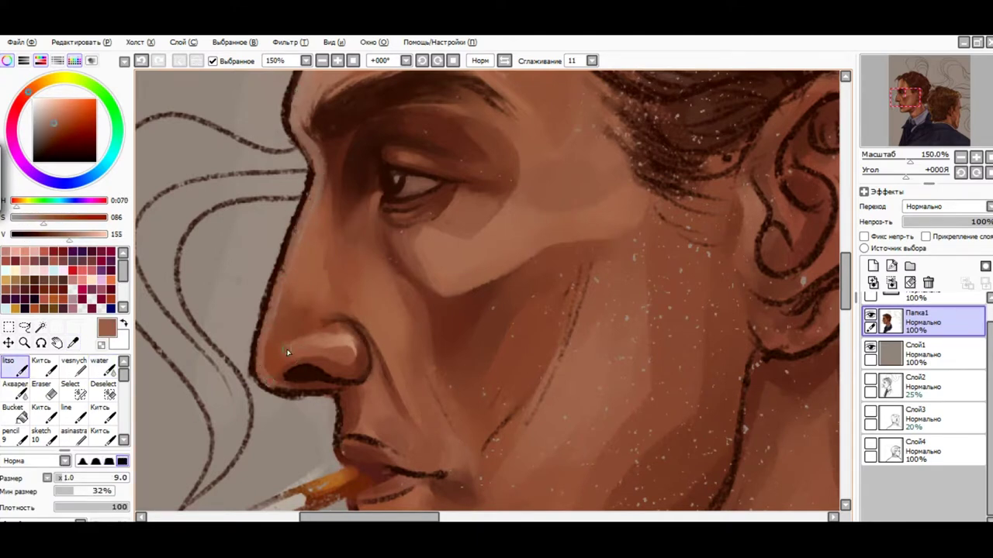
alt+click(273, 312)
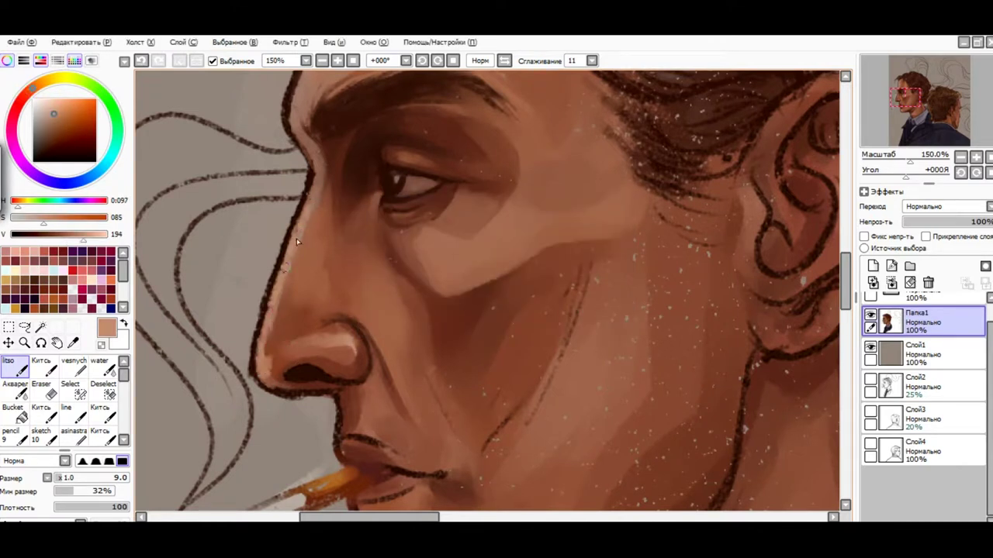
alt+click(317, 172)
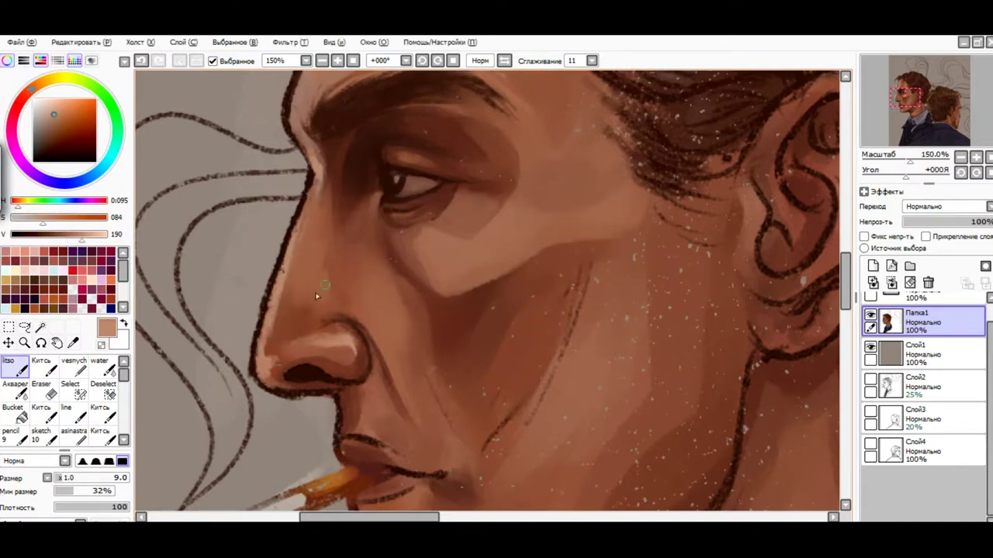
alt+click(321, 193)
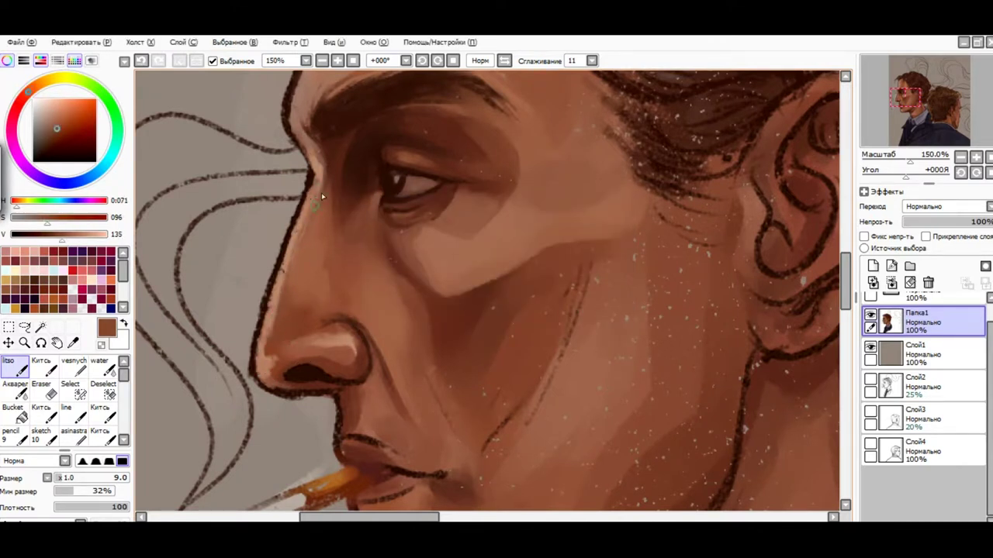
alt+click(345, 329)
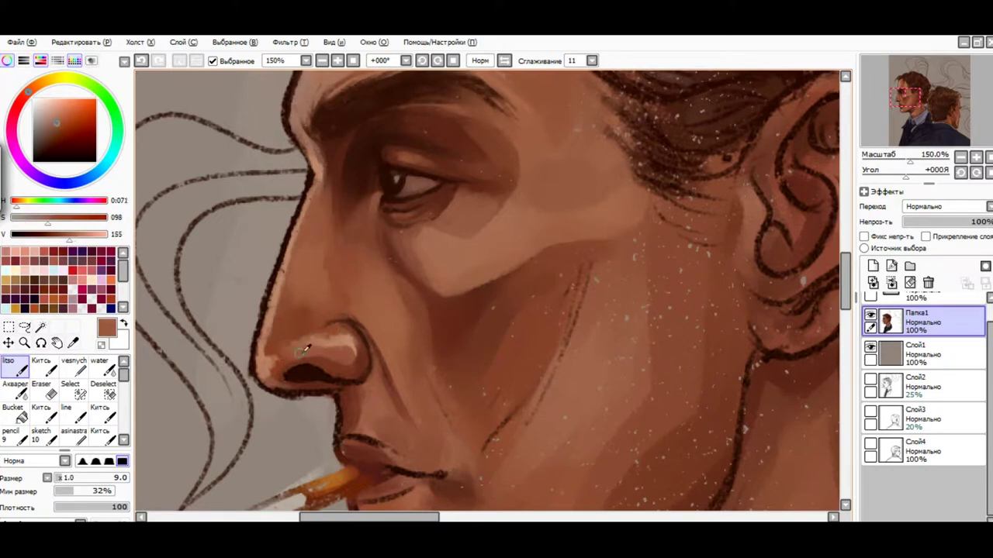
Touch up the light edge and dark outline at the root of the nose with sampled tones.
alt+click(318, 193)
scroll(377, 199, up, 3)
alt+click(274, 465)
scroll(845, 260, up, 3)
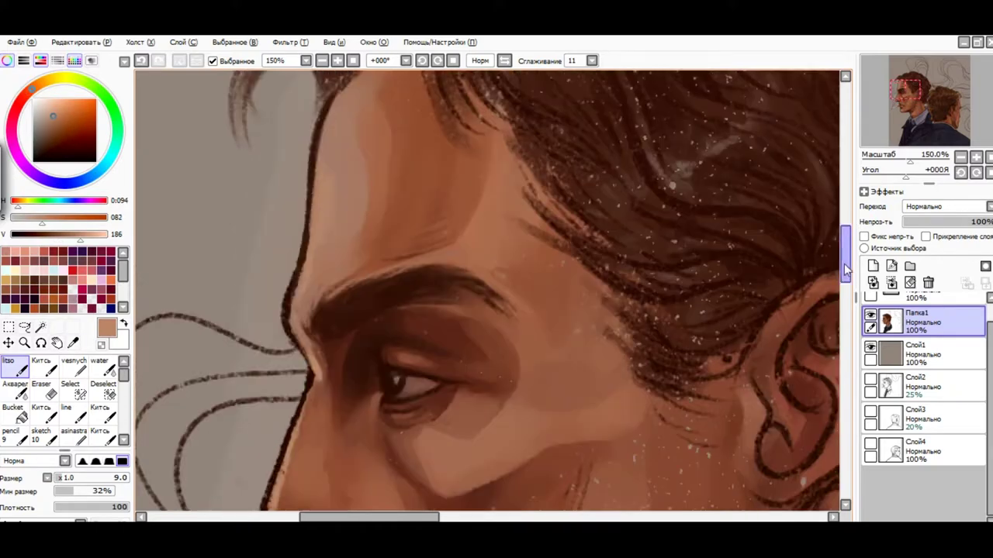
alt+click(287, 333)
scroll(836, 261, down, 3)
alt+click(306, 219)
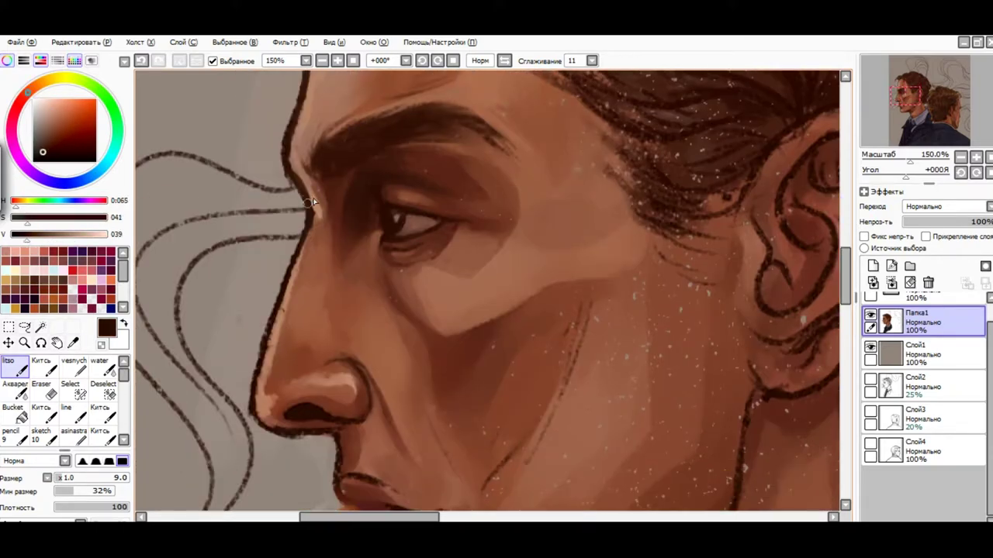
Paint over the long line in the cheek hollow and blend the surrounding shadow, using the water brush at size 15.
scroll(598, 379, down, 3)
key(b)
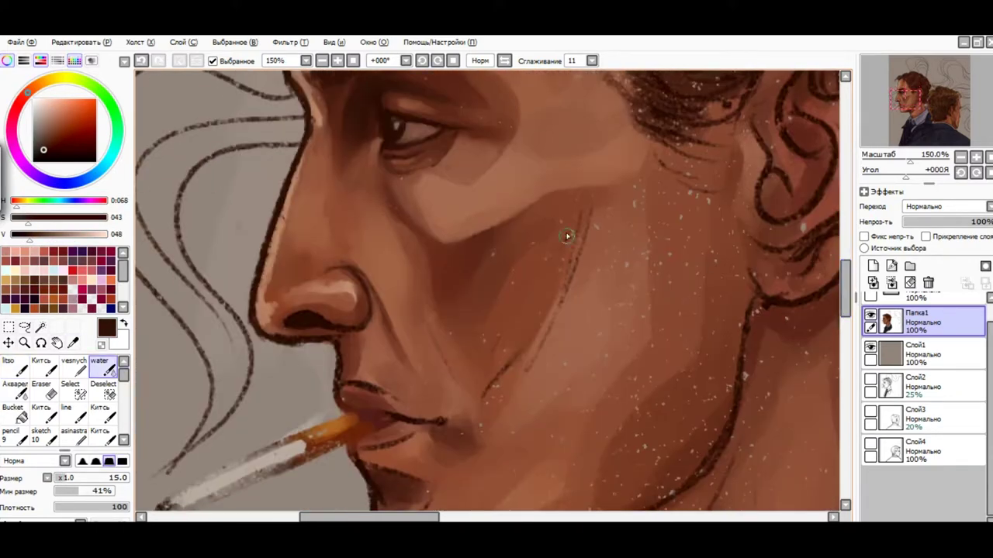
alt+click(551, 271)
key(ctrl+z)
alt+click(411, 259)
alt+click(446, 319)
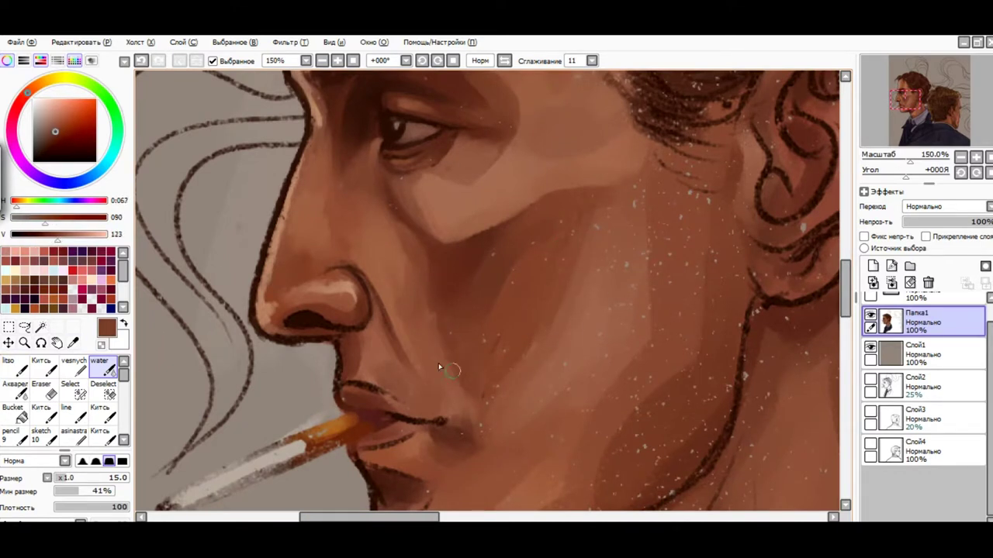
scroll(728, 235, down, 1)
alt+click(556, 186)
alt+click(484, 188)
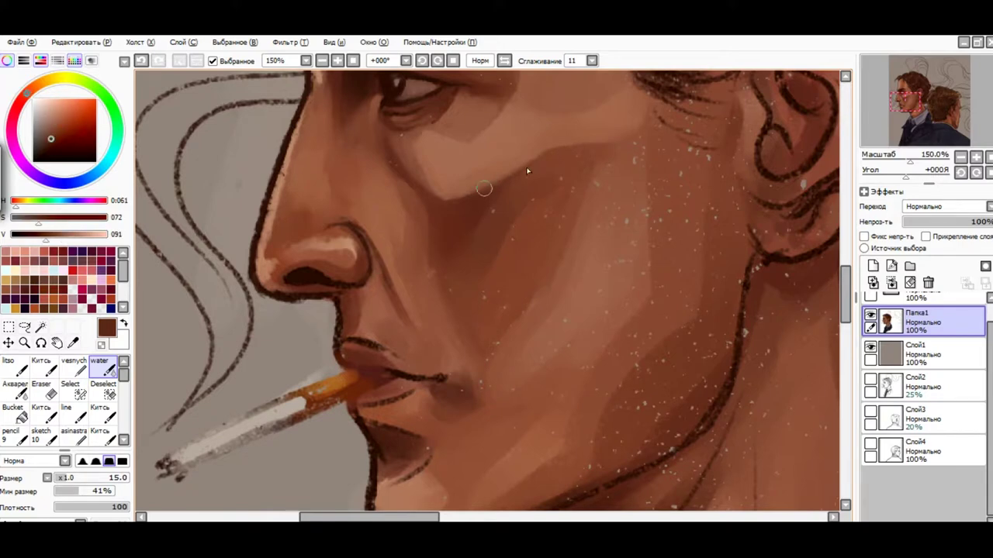
Soften the fold beside the nostril with sampled skin tones, using the water brush at size 12.
alt+click(392, 289)
scroll(396, 307, down, 1)
scroll(394, 267, up, 1)
alt+click(394, 260)
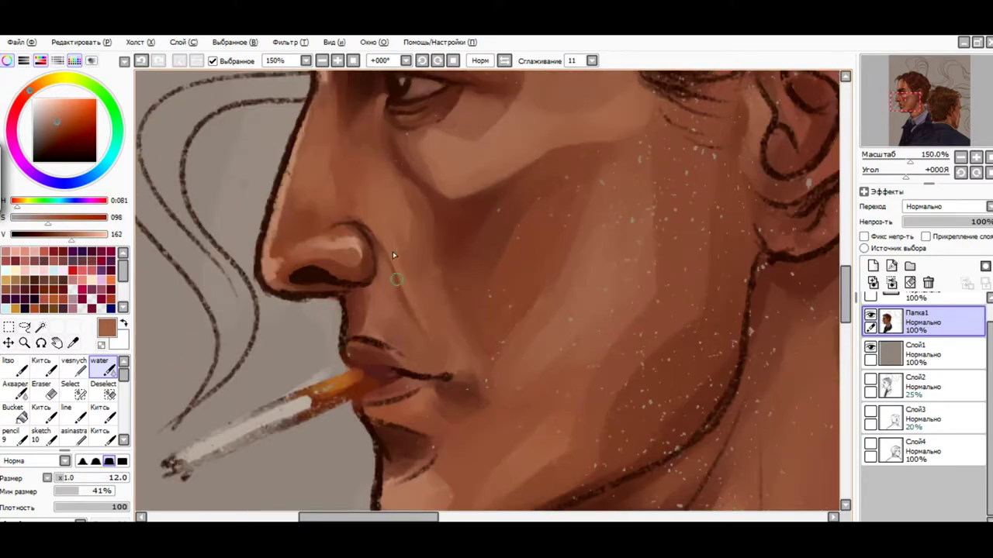
scroll(373, 237, down, 1)
scroll(352, 224, up, 1)
Rework the nostril wing's upper contour with sampled tones, using the litso brush at size 9, and undo the last stroke.
key(b)
alt+click(399, 254)
alt+click(389, 226)
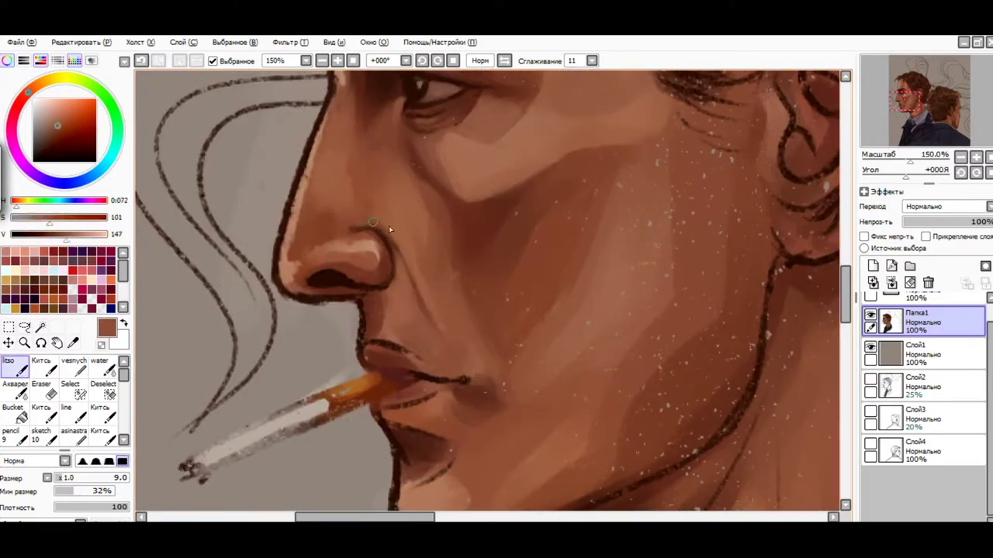
alt+click(385, 271)
key(ctrl+z)
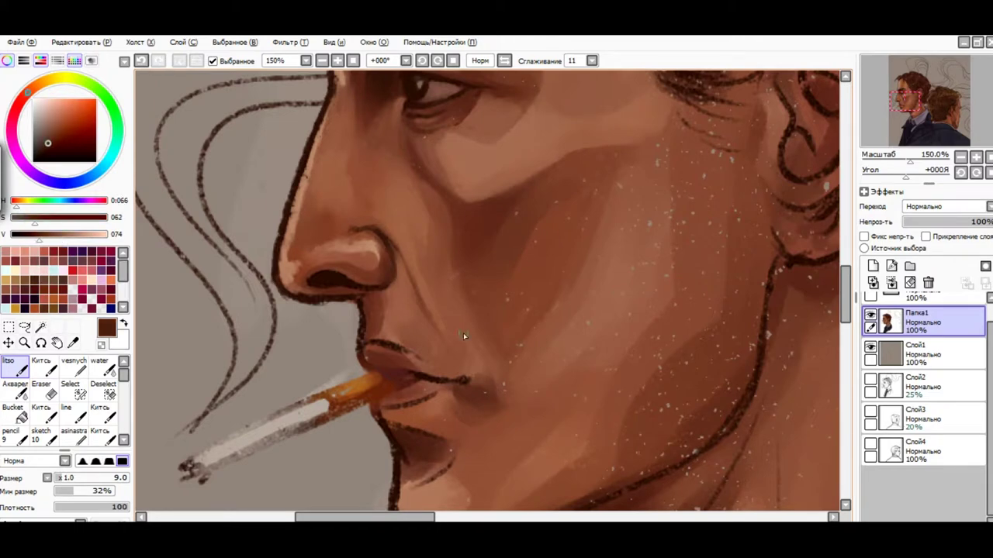
Rework the contour between the nose and upper lip with sampled tones, using the litso brush at size 9, and undo one stroke.
alt+click(362, 293)
alt+click(361, 295)
alt+click(369, 307)
alt+click(371, 310)
scroll(372, 306, down, 1)
alt+click(371, 303)
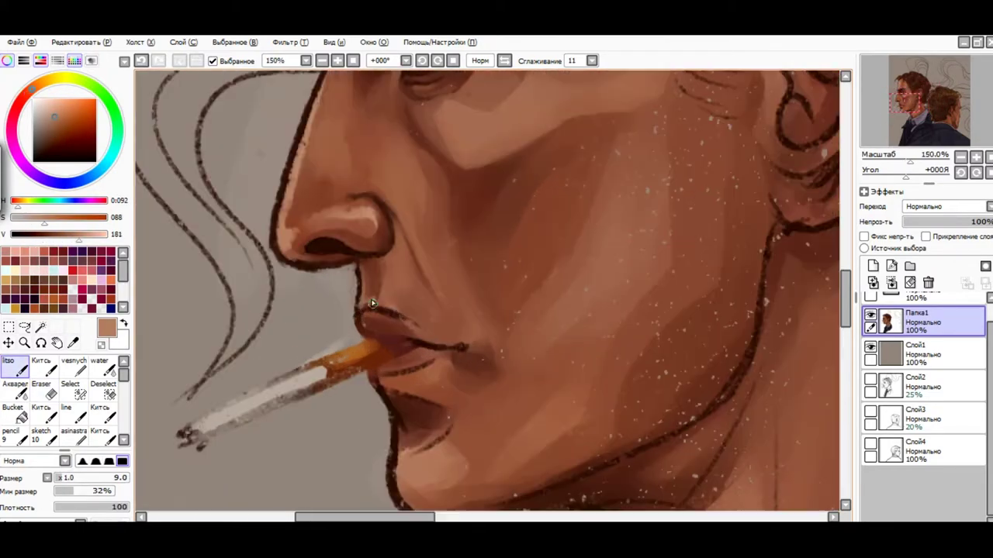
alt+click(363, 298)
key(ctrl+z)
alt+click(362, 292)
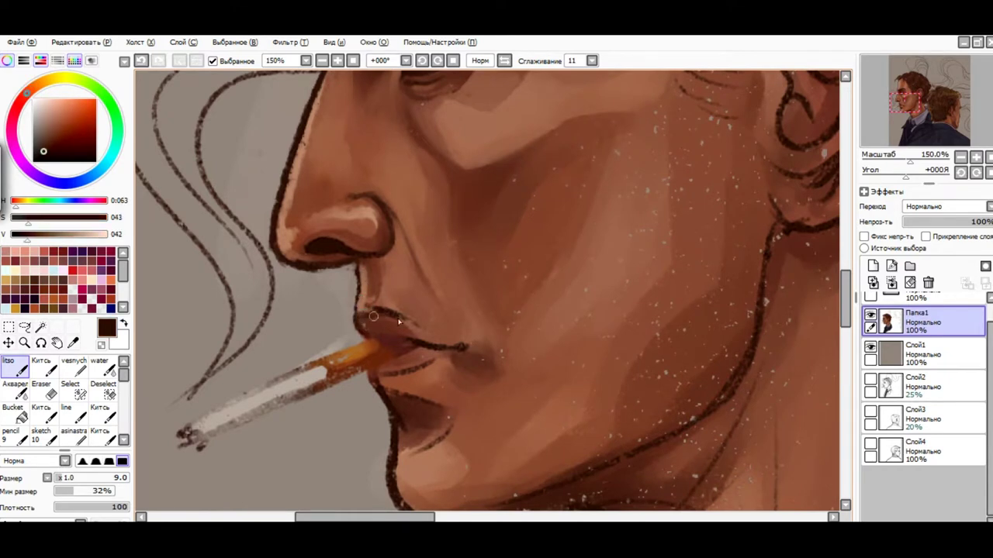
Deepen the shadow at the mouth corner and rework the fold beside it with sampled tones, using the litso and water brushes.
alt+click(370, 277)
alt+click(479, 366)
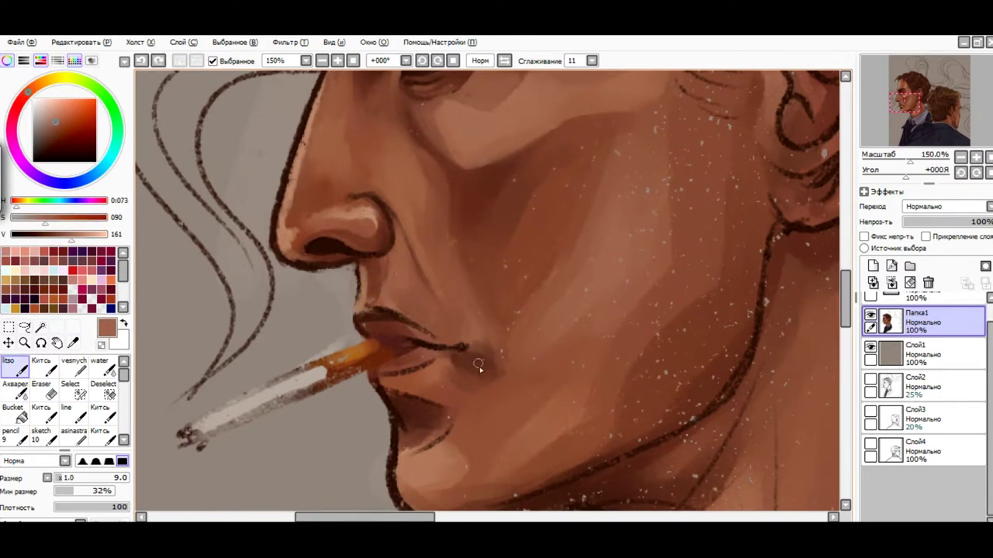
key(c)
alt+click(475, 267)
alt+click(415, 235)
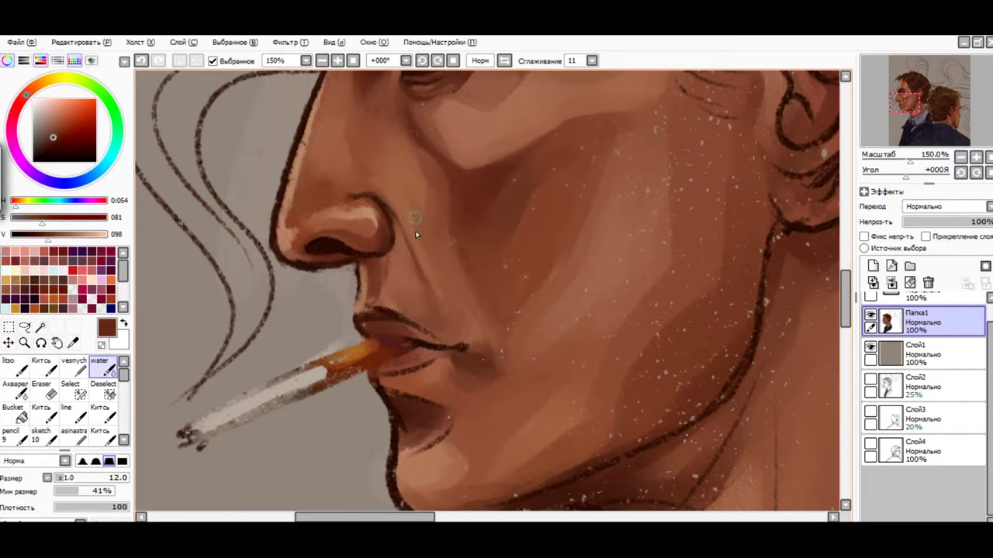
key(b)
alt+click(458, 338)
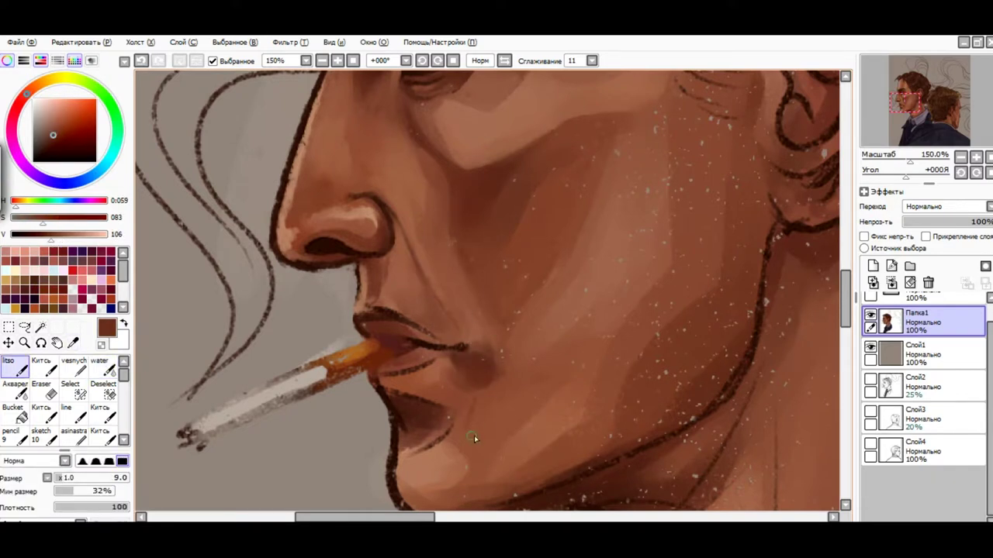
alt+click(440, 285)
Blend the skin between the nose and upper lip with sampled tones, using the water brush at size 12.
key(v)
alt+click(373, 262)
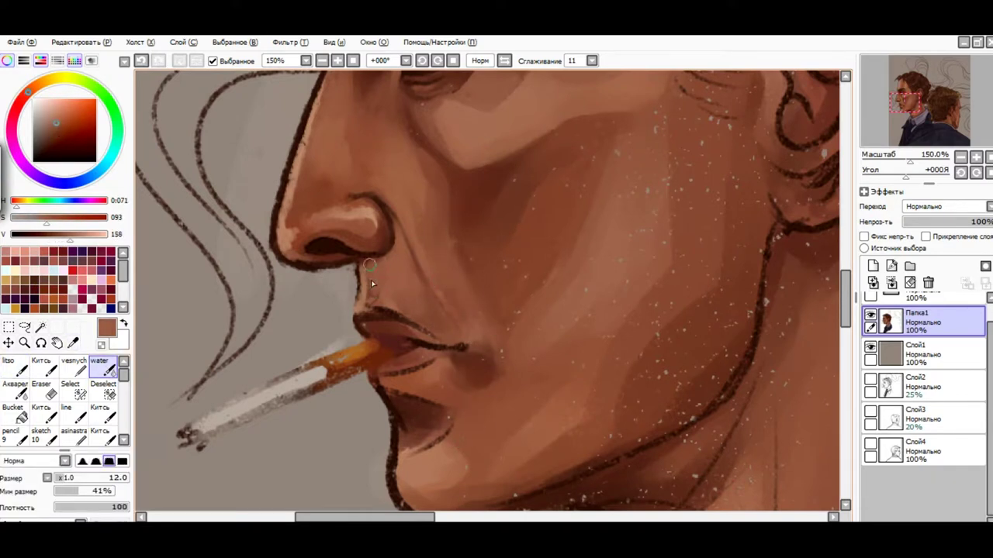
alt+click(380, 296)
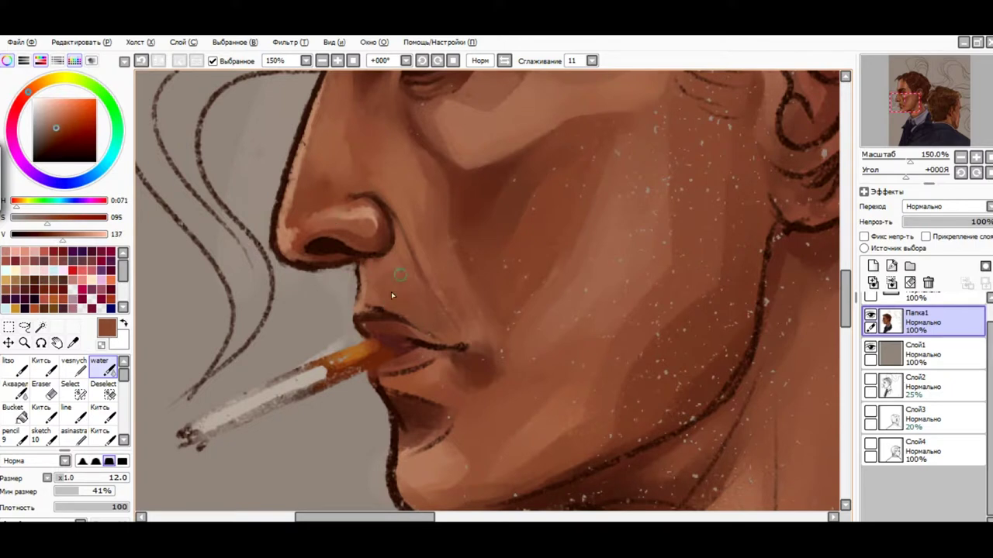
Redraw the upper lip's contour in sampled dark brown, using the litso brush at size 9.
key(b)
alt+click(354, 269)
alt+click(377, 311)
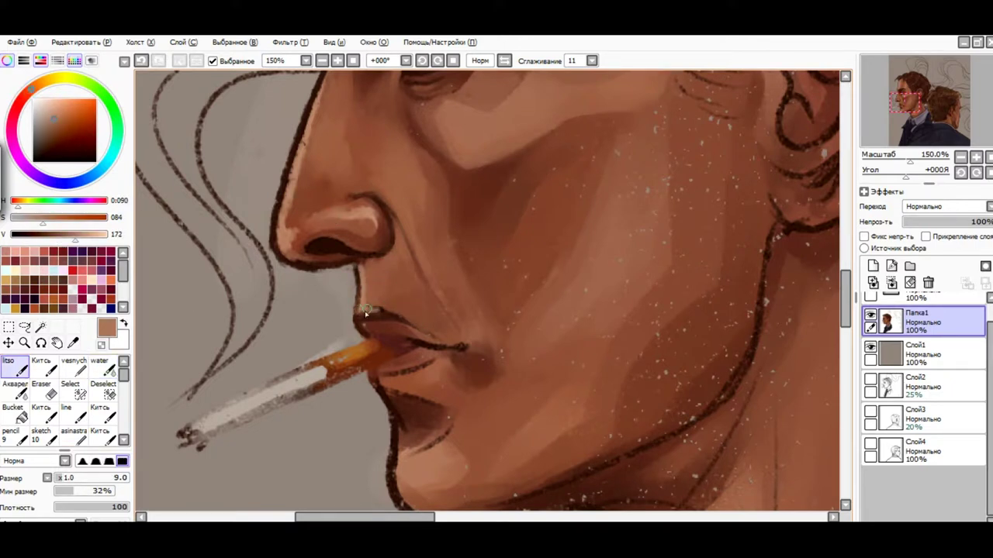
alt+click(358, 312)
drag(363, 315, 423, 334)
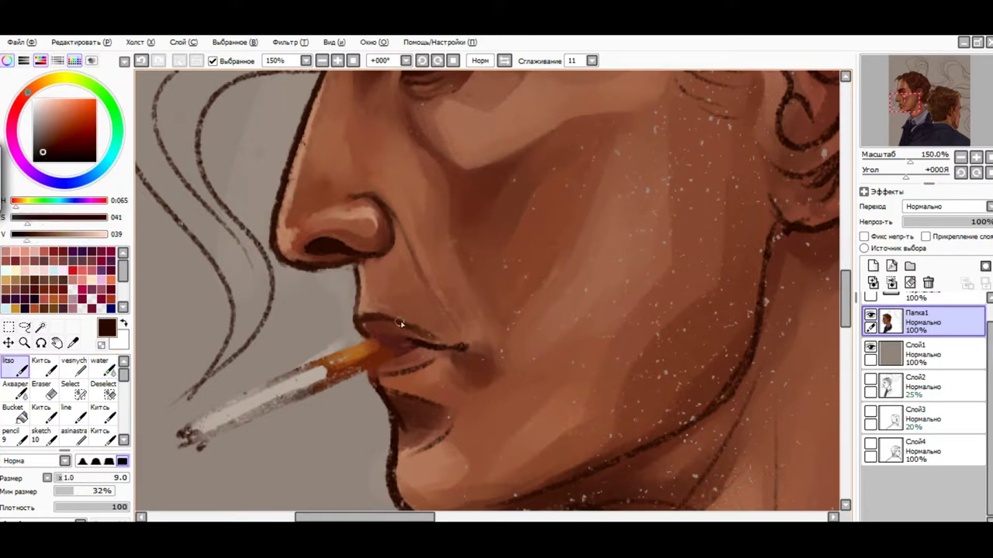
Define the lips and the outline from the lower lip toward the chin with sampled tones.
alt+click(374, 387)
alt+click(380, 377)
alt+click(388, 394)
alt+click(416, 404)
key(n)
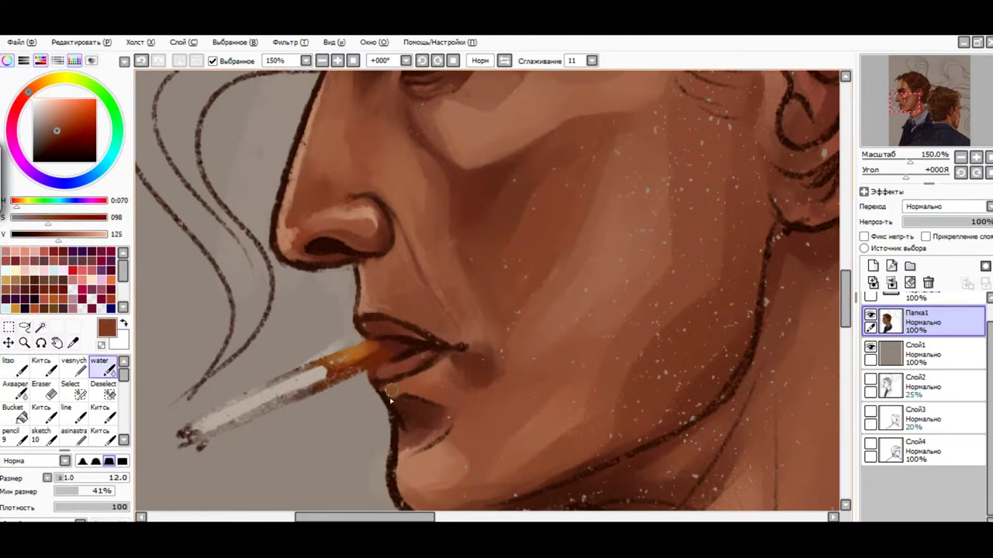
alt+click(397, 400)
mouse_move(395, 403)
mouse_down()
mouse_move(399, 438)
mouse_move(423, 417)
mouse_move(397, 442)
mouse_move(397, 472)
mouse_up()
Blend the shadow under the lower lip and paint over most of its sketch line with sampled tones.
alt+click(411, 411)
alt+click(432, 402)
alt+click(419, 392)
alt+click(399, 386)
alt+click(410, 394)
key(ctrl+minus)
scroll(853, 314, down, 3)
key(ctrl+plus)
scroll(853, 314, up, 3)
Soften the shadow at the mouth corner and the surrounding cheek with sampled skin tones, using the water brush at size 22.
alt+click(455, 293)
alt+click(490, 293)
alt+click(489, 293)
alt+click(470, 293)
alt+click(466, 291)
alt+click(452, 349)
alt+click(417, 331)
alt+click(426, 333)
alt+click(427, 335)
alt+click(429, 332)
alt+click(431, 332)
alt+click(419, 335)
alt+click(410, 336)
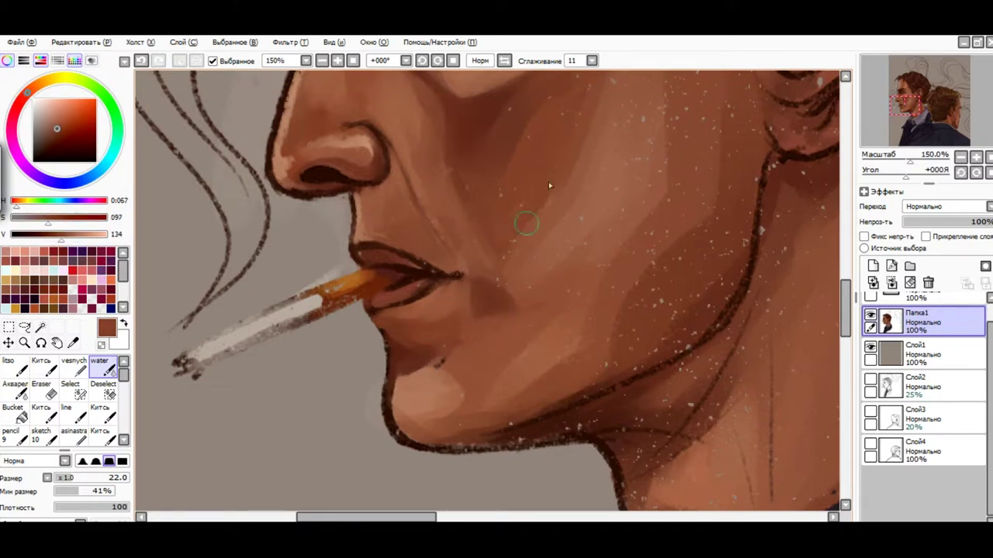
Shade the edge of the chin's highlight with sampled brown tones, using the water brush at size 22.
alt+click(443, 375)
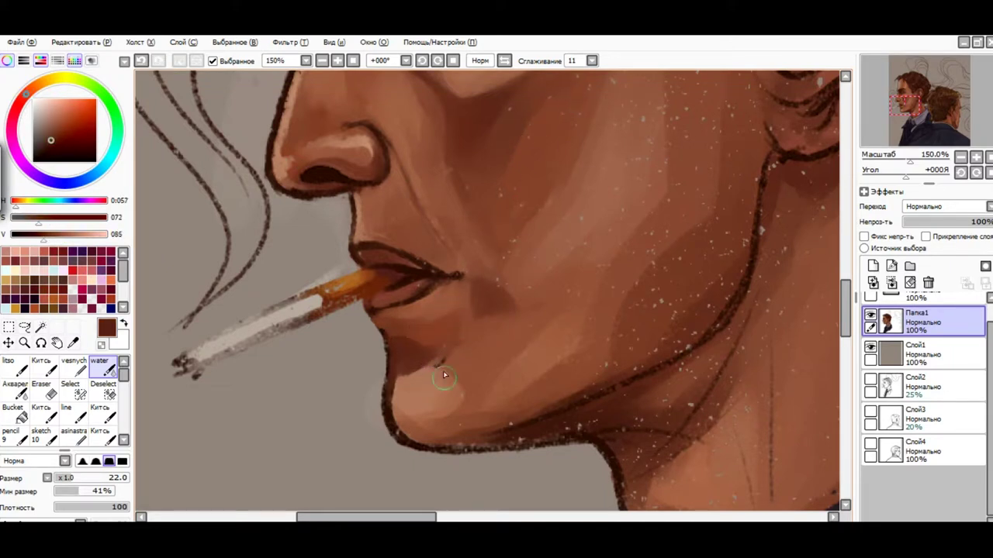
alt+click(454, 401)
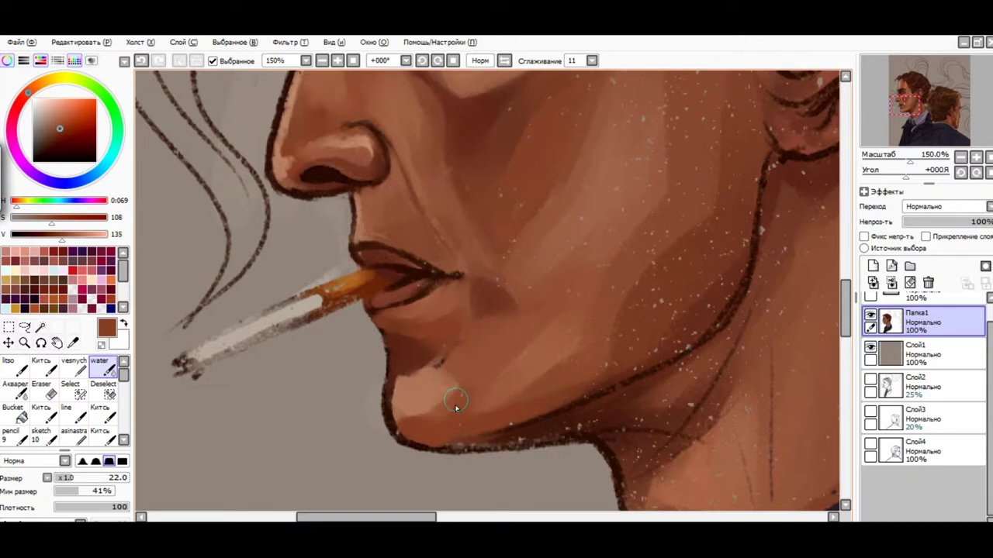
Repaint the lower lip and its lower edge with sampled brown tones, using the litso brush at size 9.
alt+click(385, 294)
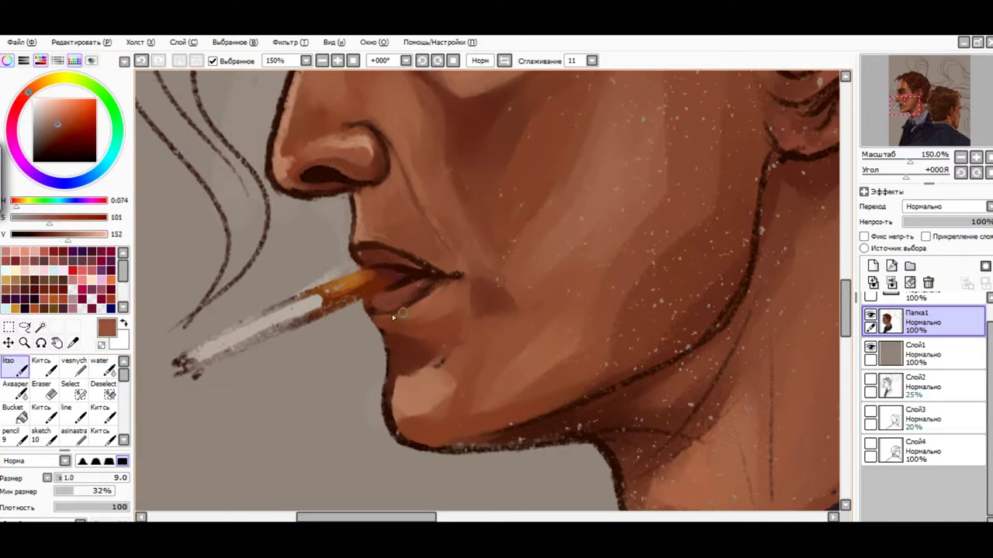
alt+click(441, 282)
alt+click(414, 290)
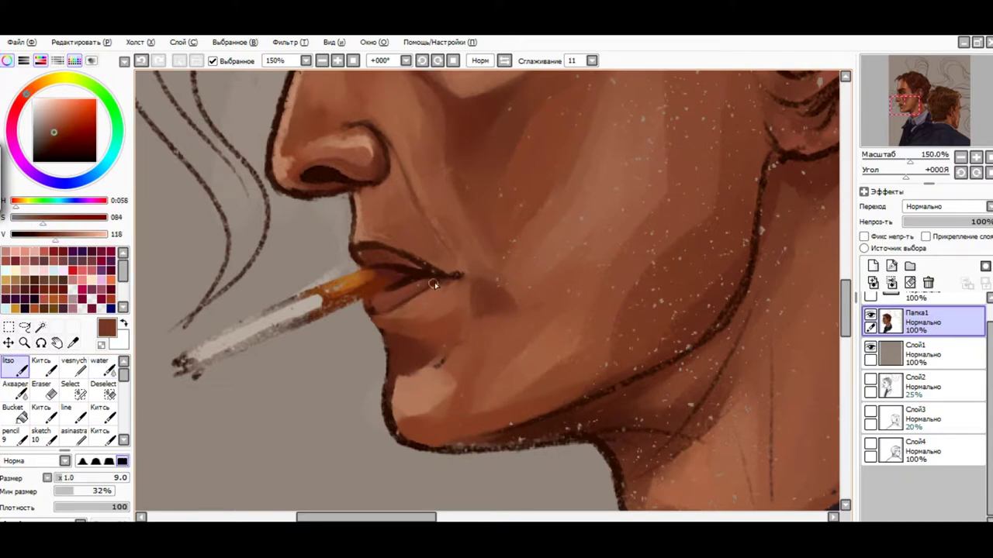
drag(415, 290, 364, 318)
Clean the contour beneath the lower lip with the eraser and refine the mouth corner and upper lip edge with sampled tones.
key(e)
alt+click(380, 366)
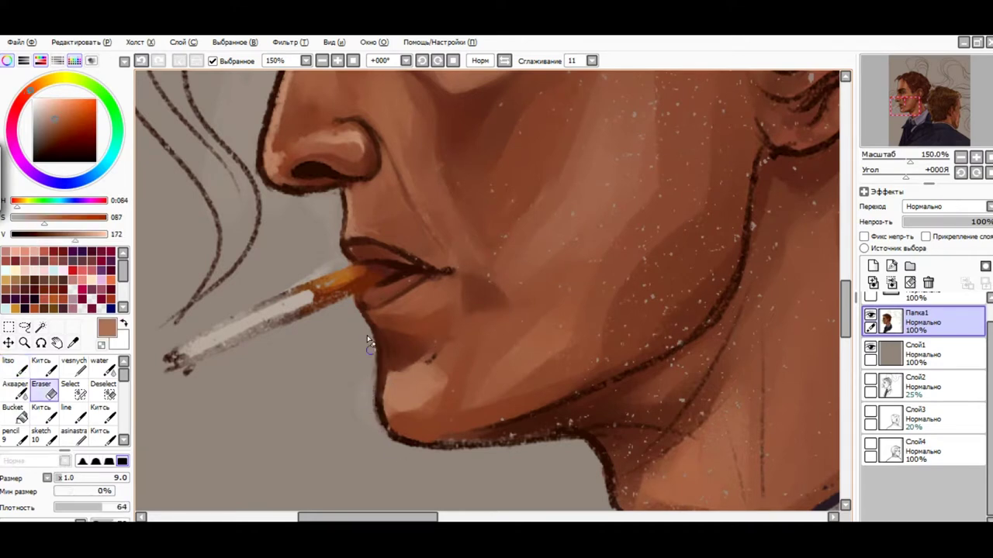
key(e)
alt+click(374, 345)
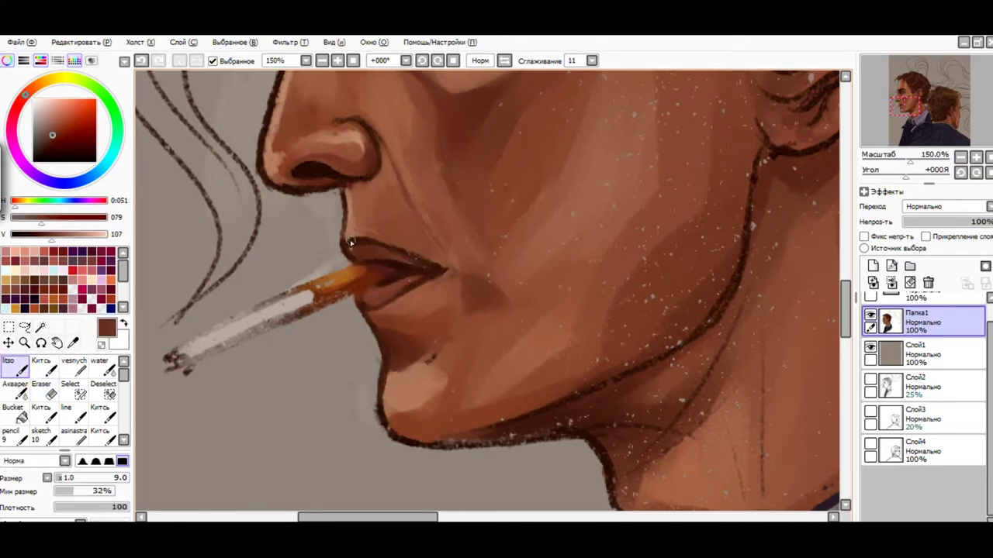
alt+click(406, 237)
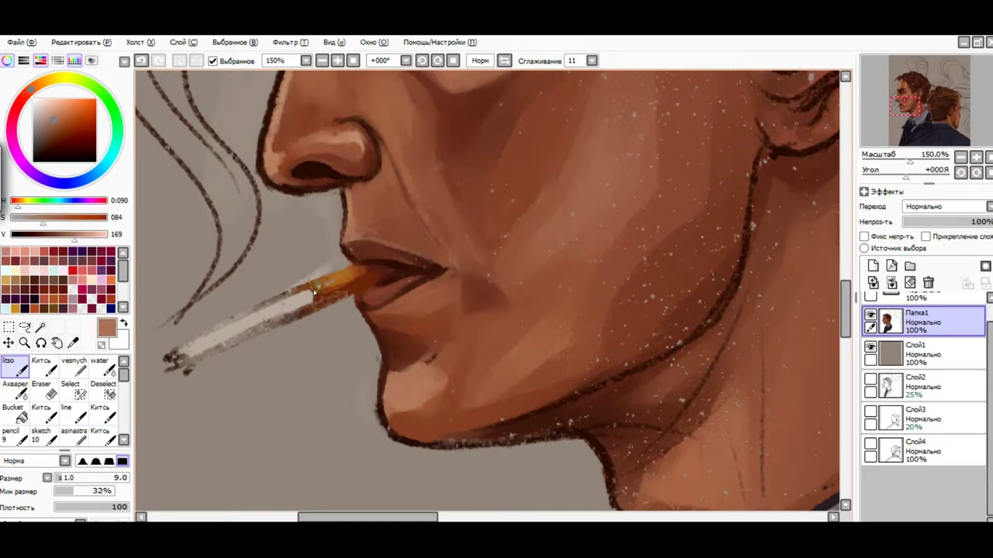
Paint the cigarette's filter with sampled orange-brown tones and shade it toward the lips, using the litso brush at size 9.
alt+click(384, 280)
alt+click(371, 281)
drag(347, 289, 335, 278)
alt+click(415, 270)
alt+click(372, 278)
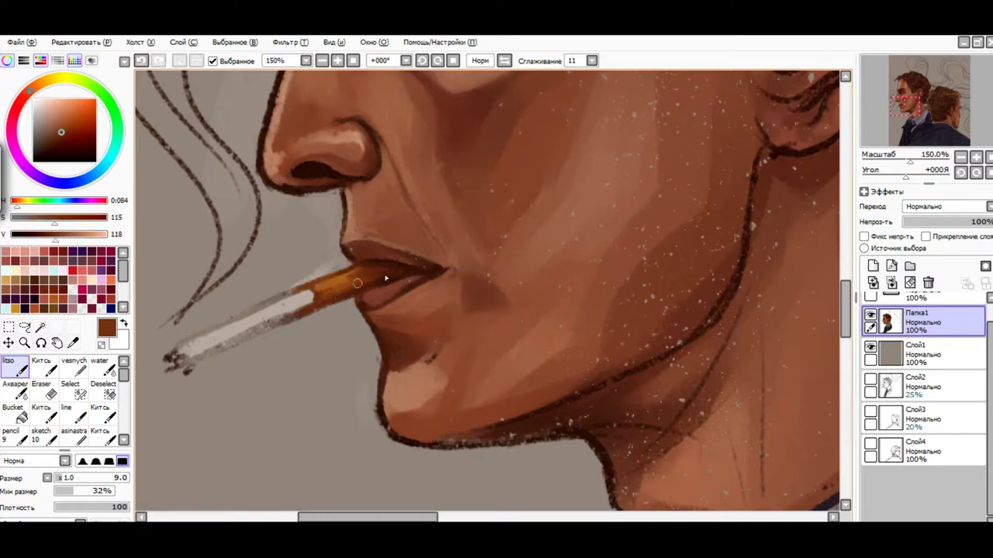
Shade the cigarette's white paper in sampled greys and reshape its edge with the filter.
alt+click(275, 311)
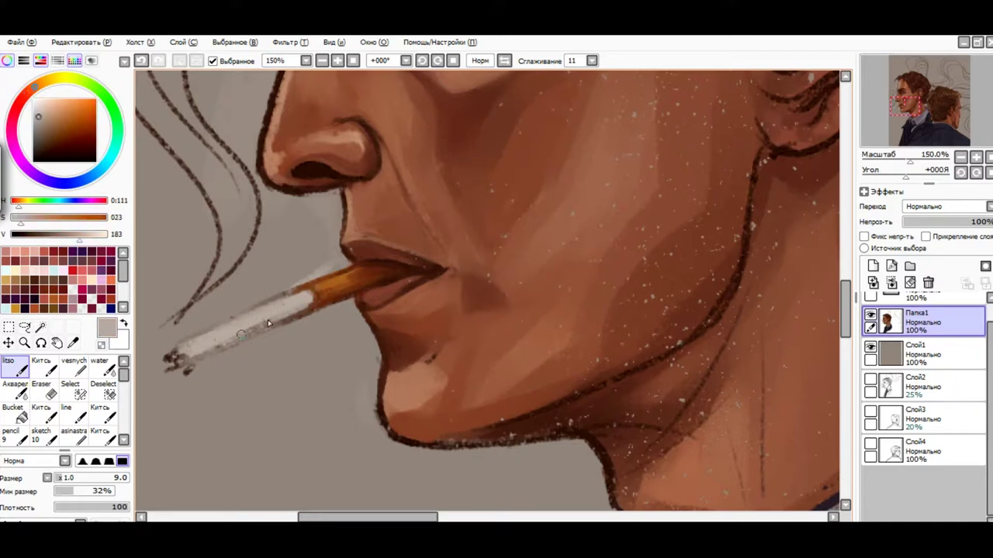
alt+click(299, 310)
drag(190, 356, 252, 329)
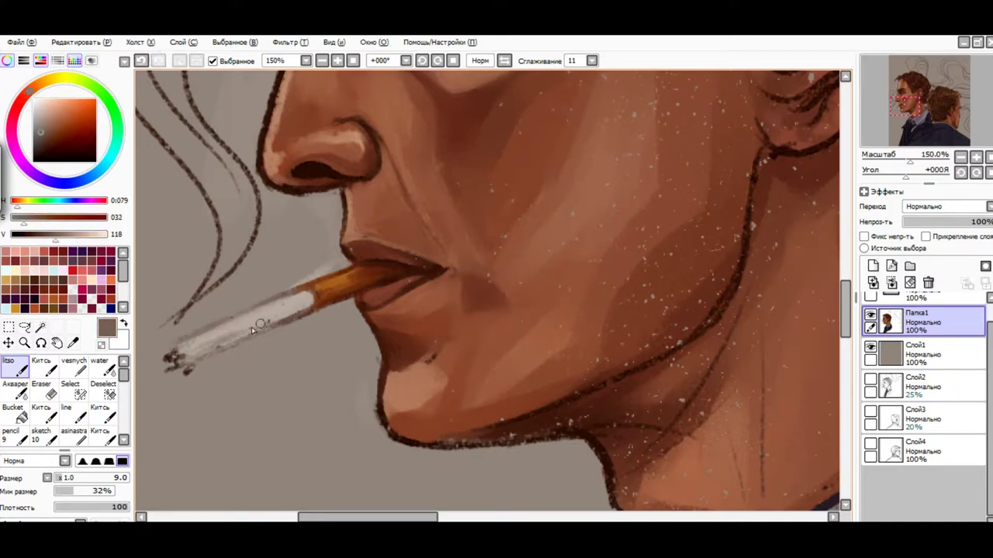
alt+click(287, 304)
alt+click(290, 318)
alt+click(372, 266)
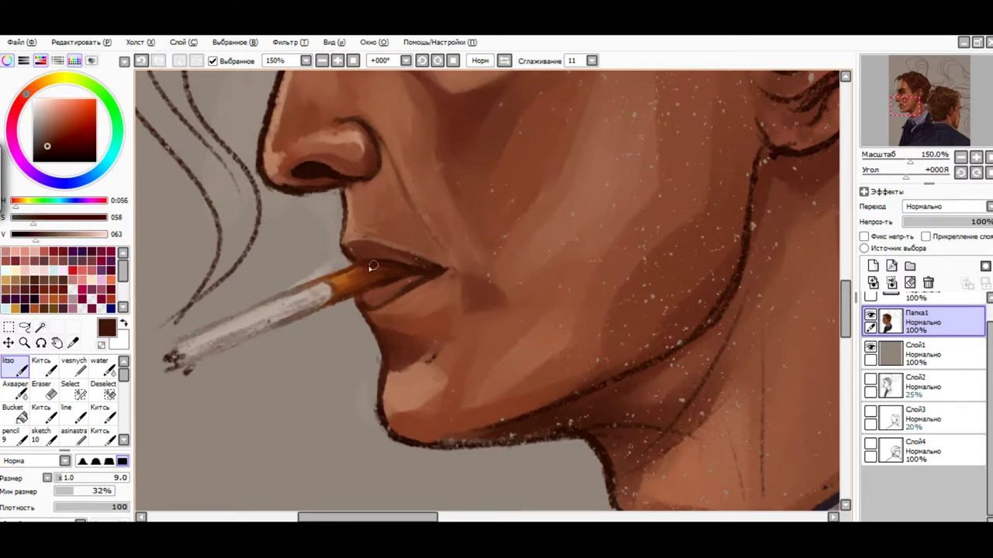
Darken the cigarette's burnt tip with a sampled dark tone and clean the cigarette's edges with the eraser.
alt+click(174, 359)
key(e)
key(e)
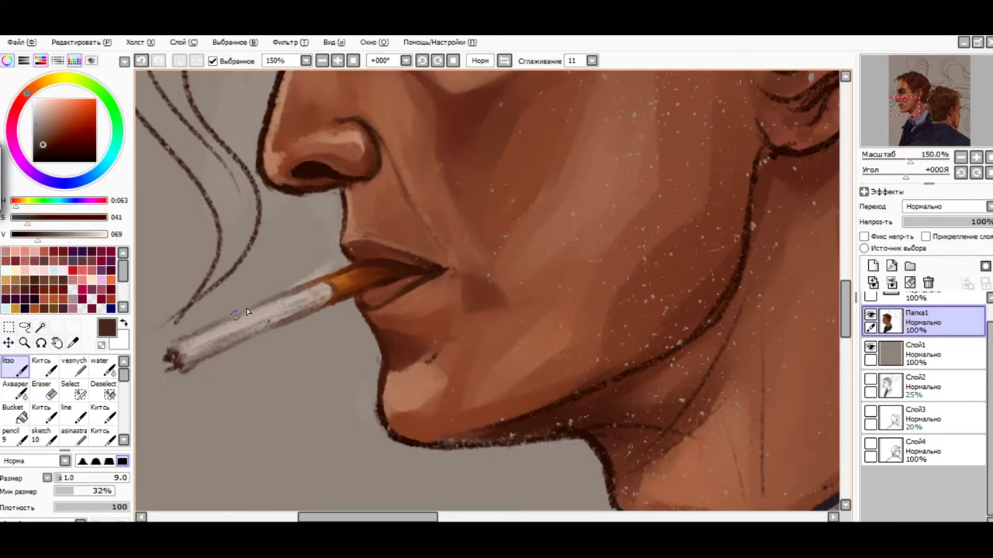
Touch up the upper lip where it meets the cigarette with sampled dark browns, using the litso brush at size 9.
scroll(300, 314, down, 2)
scroll(356, 259, up, 3)
scroll(328, 305, down, 2)
scroll(295, 377, up, 1)
alt+click(287, 308)
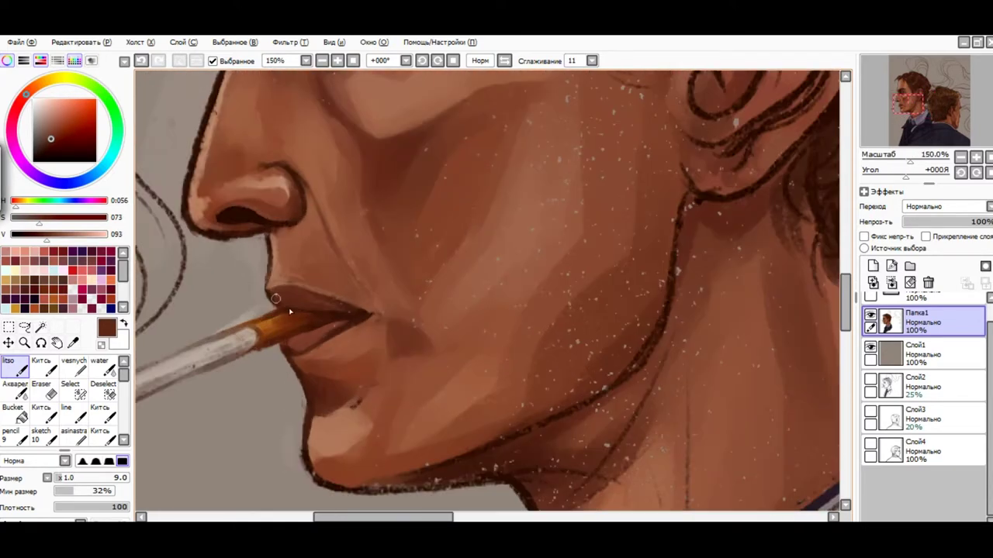
alt+click(311, 310)
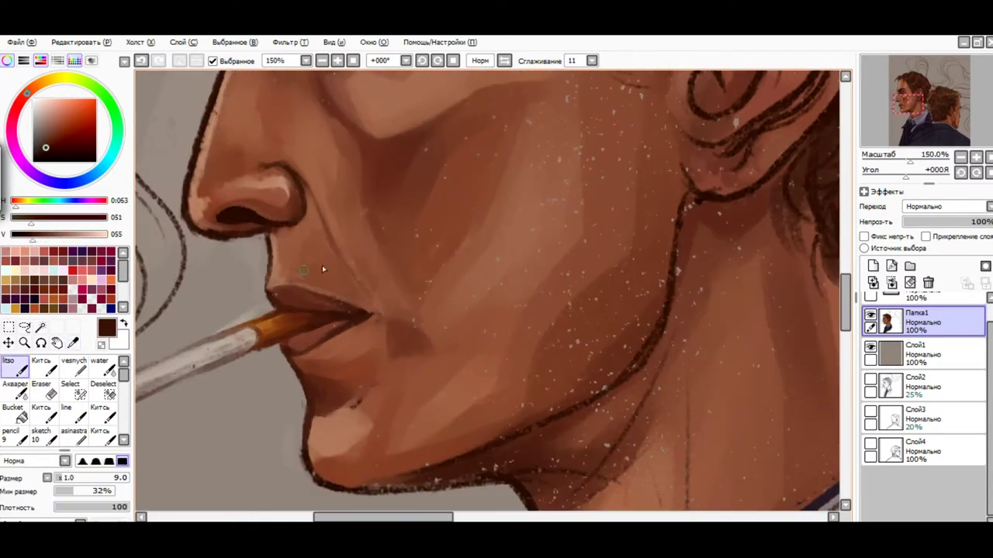
Blend the chin with the water brush at size 22 and refine its front outline with the eraser and litso brush.
scroll(322, 265, down, 1)
key(w)
alt+click(361, 387)
alt+click(361, 397)
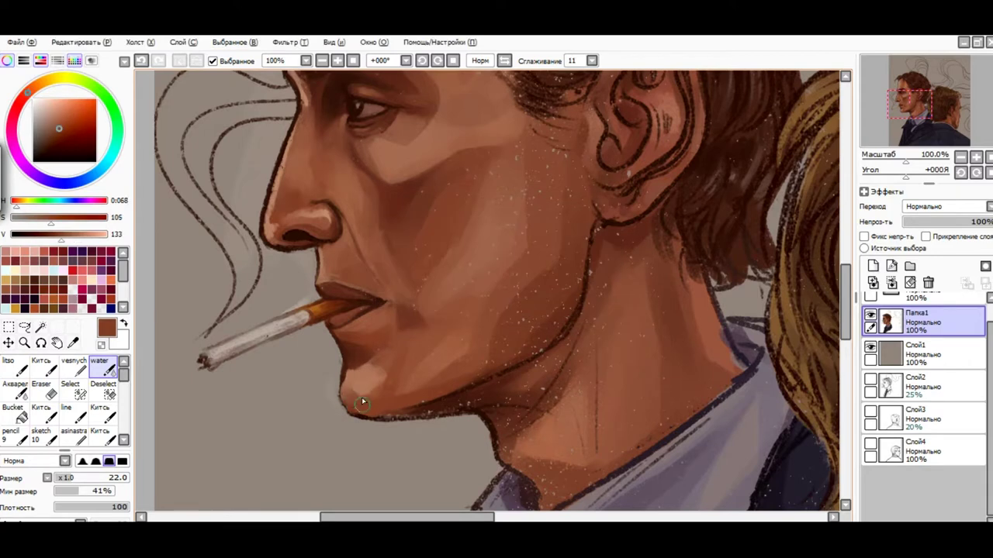
key(e)
key(b)
alt+click(345, 395)
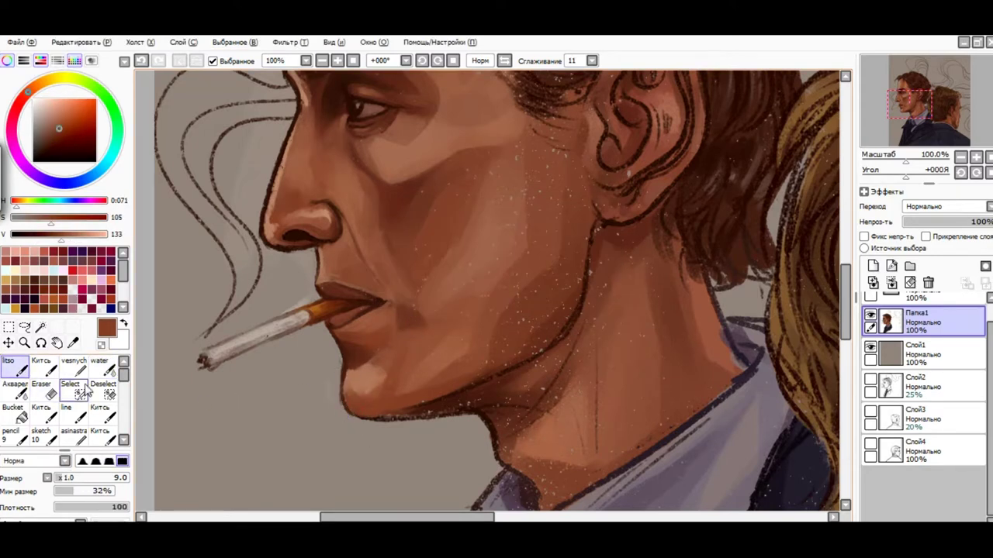
Blend the lower jaw and the cheek beside the mouth with sampled tones, using the water brush at size 22.
key(w)
alt+click(392, 380)
alt+click(391, 383)
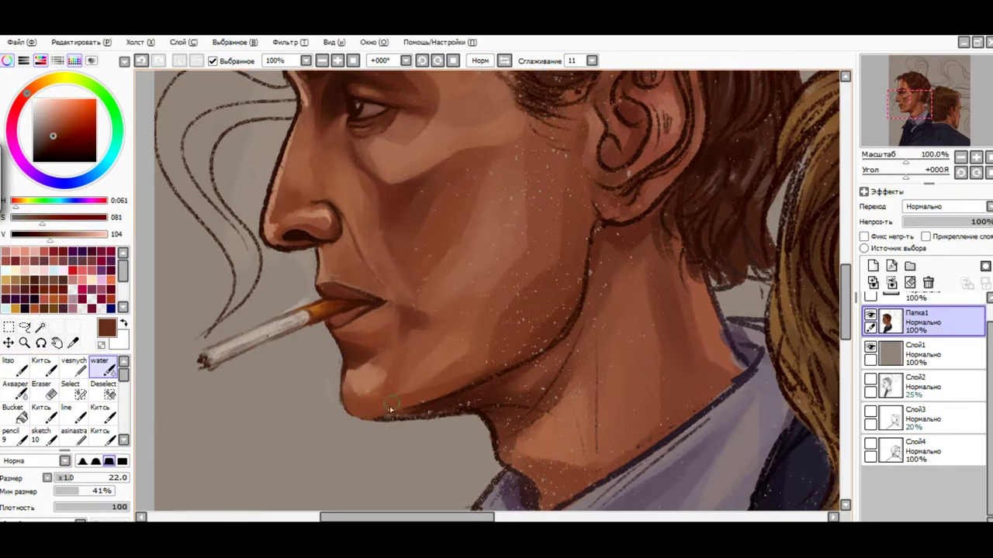
alt+click(407, 399)
alt+click(412, 389)
alt+click(417, 363)
alt+click(428, 370)
alt+click(428, 365)
alt+click(447, 315)
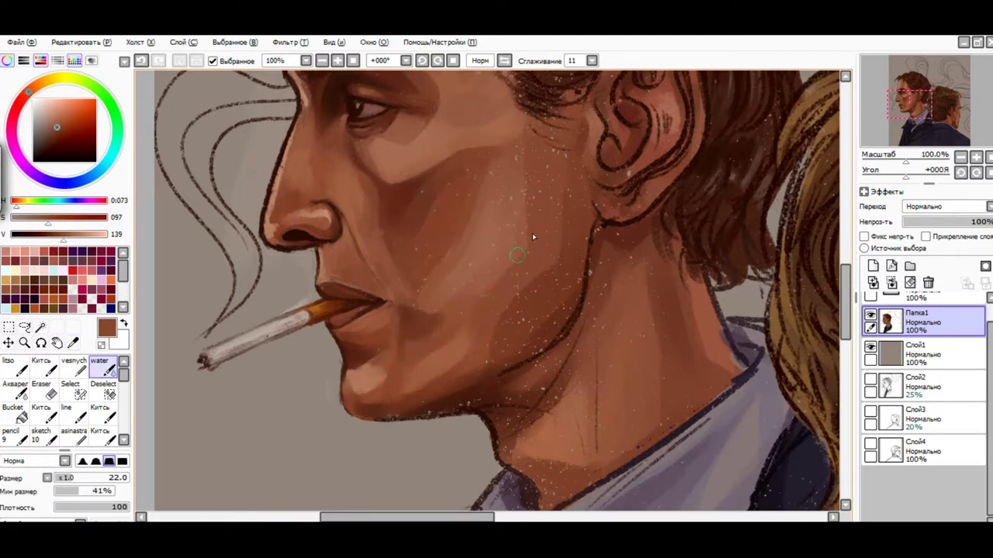
Smooth the shading along the jaw and across the rear cheek with sampled tones, using the water brush at size 27.
alt+click(574, 194)
drag(97, 478, 73, 485)
alt+click(563, 319)
alt+click(572, 270)
alt+click(566, 275)
alt+click(483, 217)
alt+click(555, 196)
alt+click(547, 145)
Redraw the chin's outline in dark brown, using the litso brush at size 9.
click(12, 365)
scroll(339, 356, up, 1)
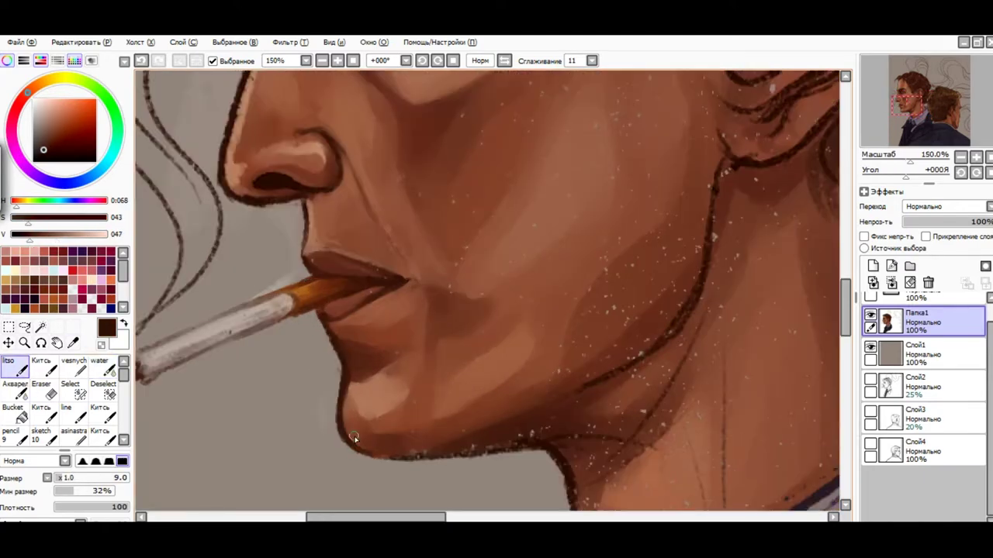
mouse_move(338, 433)
mouse_down()
mouse_move(548, 448)
mouse_move(471, 300)
mouse_up()
Paint over the jaw and neck sketch lines and blend the neck shadows with sampled tones, using the water brush at size 27.
scroll(571, 444, down, 2)
alt+click(368, 371)
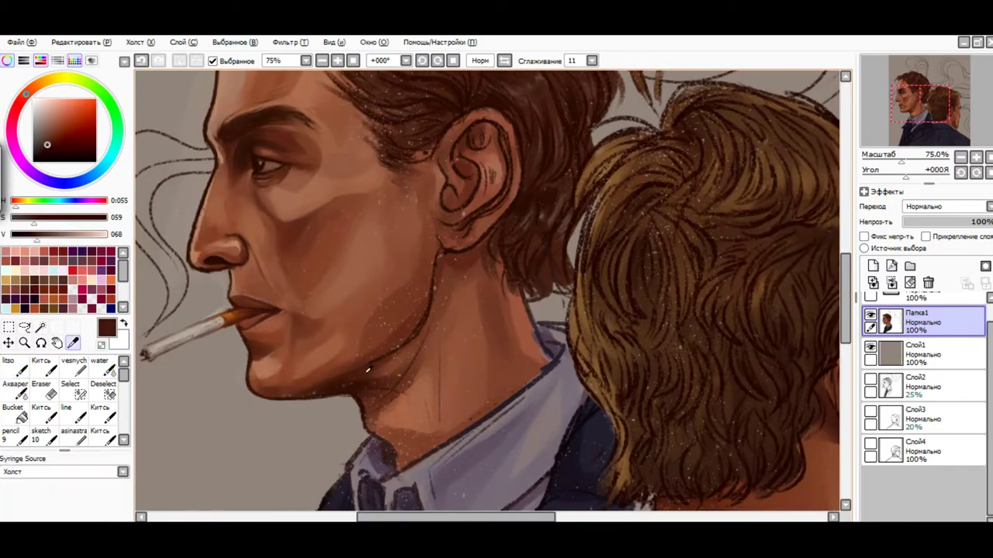
alt+click(380, 372)
alt+click(391, 376)
alt+click(394, 361)
alt+click(379, 414)
alt+click(367, 337)
alt+click(439, 362)
alt+click(431, 423)
alt+click(470, 421)
alt+click(510, 410)
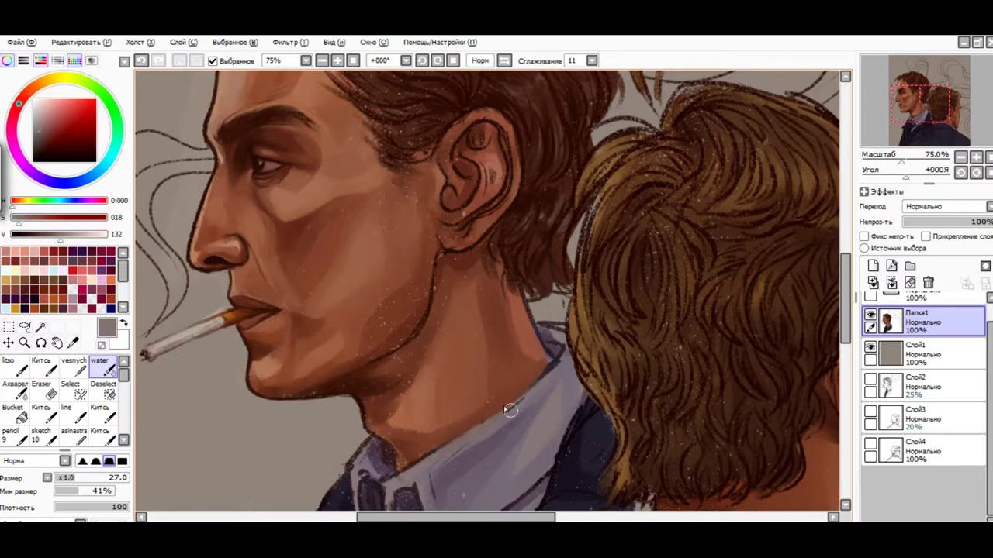
Paint over the dark jawline below the earlobe with sampled skin tones, using the water brush at size 27.
scroll(398, 349, up, 1)
alt+click(445, 253)
alt+click(348, 379)
drag(445, 242, 447, 268)
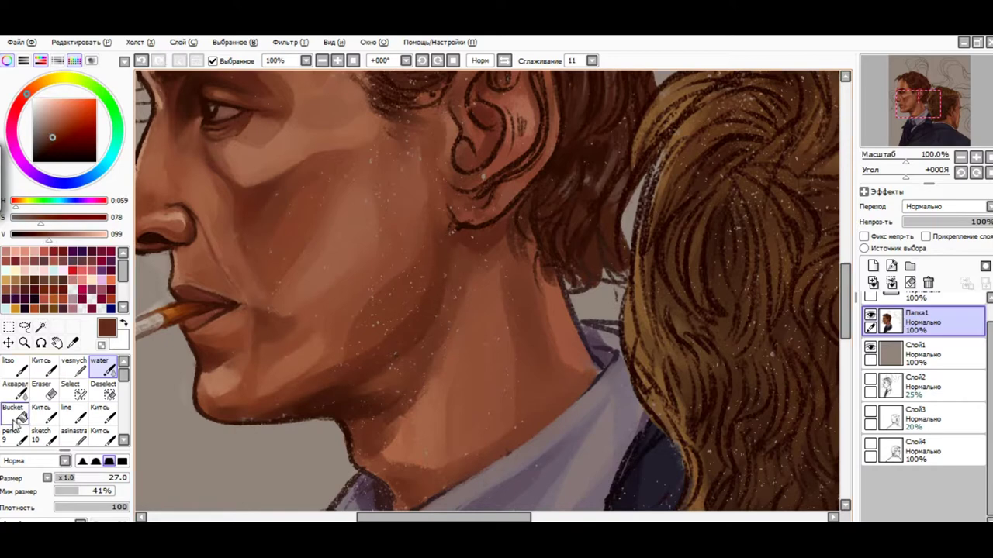
Touch up the cheek and the shadows below the chin and neck edge with sampled skin tones, using the litso brush at sizes 9 to 12.
click(9, 363)
alt+click(360, 375)
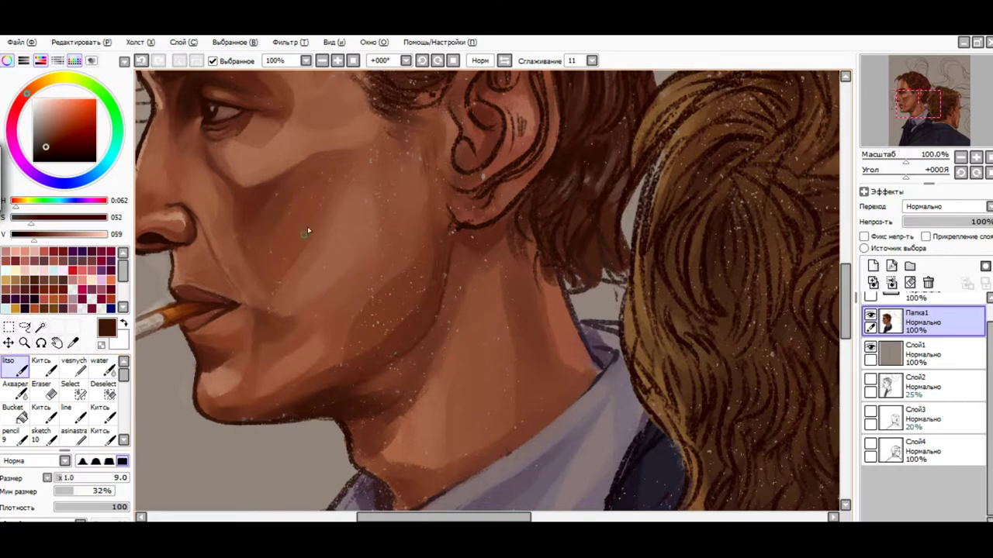
alt+click(244, 220)
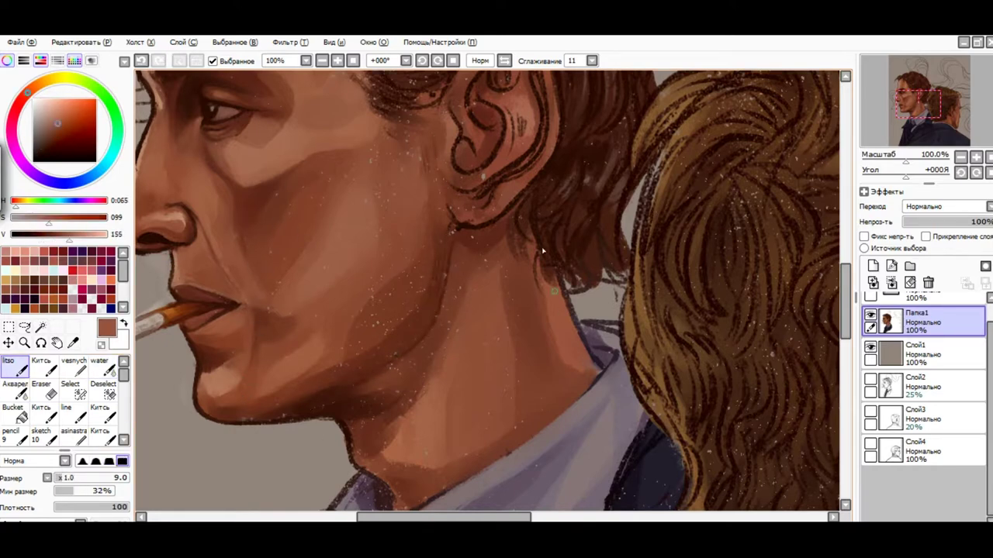
alt+click(332, 418)
alt+click(376, 414)
key(bracketright)
key(bracketright)
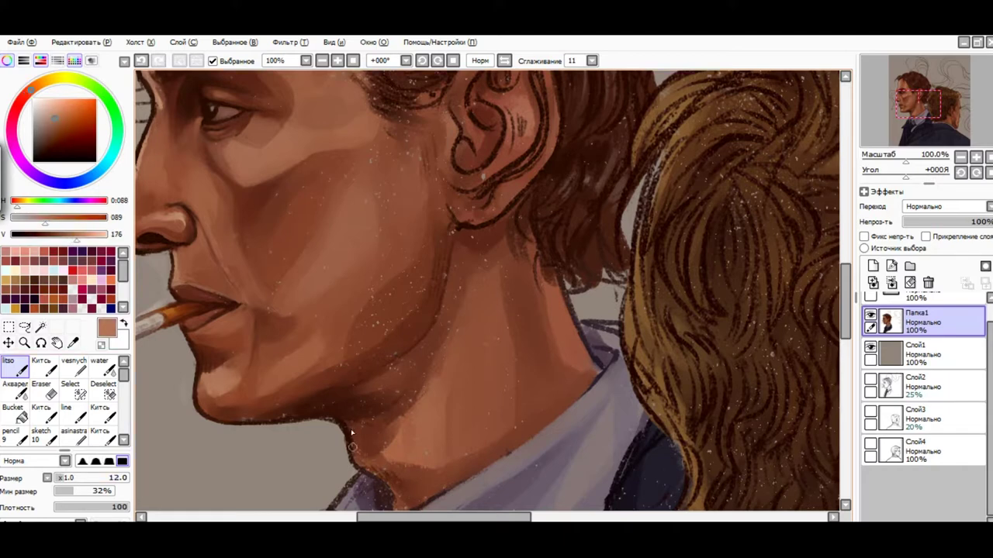
alt+click(352, 443)
Deepen the shadows under the first man's earlobe and in the upper inner ear with sampled tones, using the litso brush at size 12.
scroll(420, 414, up, 1)
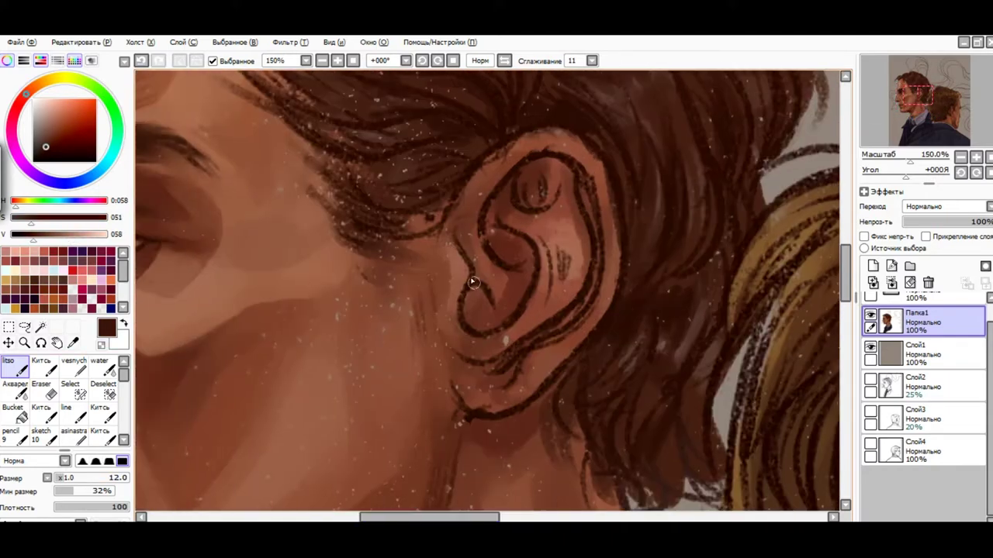
alt+click(499, 410)
alt+click(516, 430)
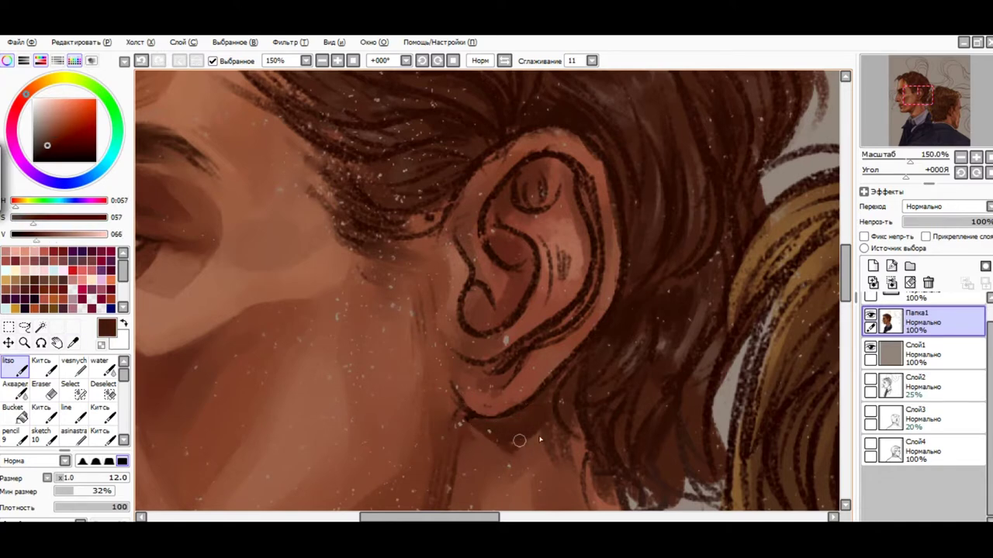
key(h)
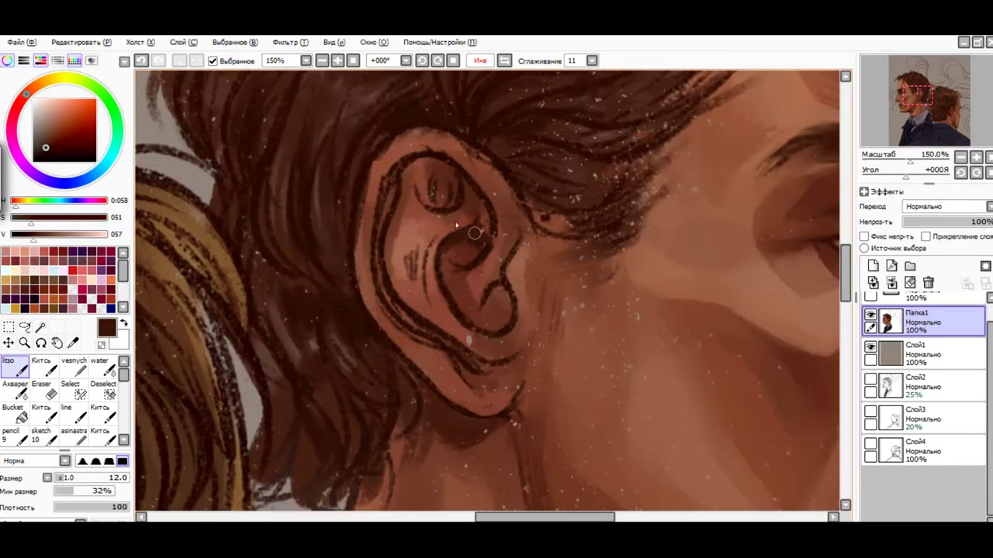
alt+click(492, 186)
alt+click(359, 247)
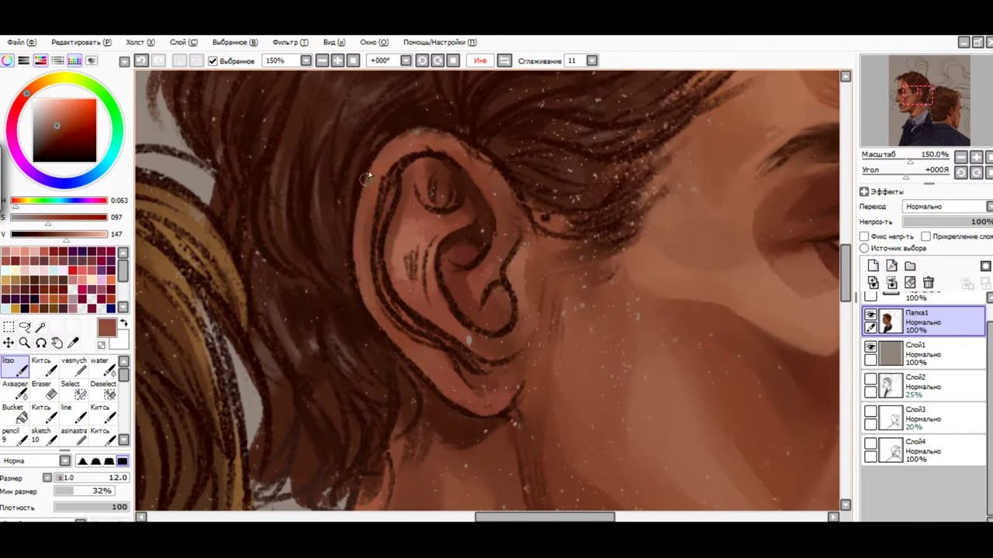
Paint over the sketch lines inside the ear and redden the earlobe, blending with the water brush at size 11.
alt+click(400, 232)
drag(405, 208, 392, 262)
mouse_move(460, 378)
mouse_down()
mouse_move(482, 399)
mouse_move(504, 388)
mouse_move(498, 404)
mouse_move(447, 342)
mouse_move(497, 392)
mouse_move(507, 371)
mouse_move(451, 392)
mouse_move(481, 397)
mouse_up()
alt+click(484, 392)
alt+click(497, 392)
key(c)
alt+click(410, 233)
drag(412, 248, 411, 280)
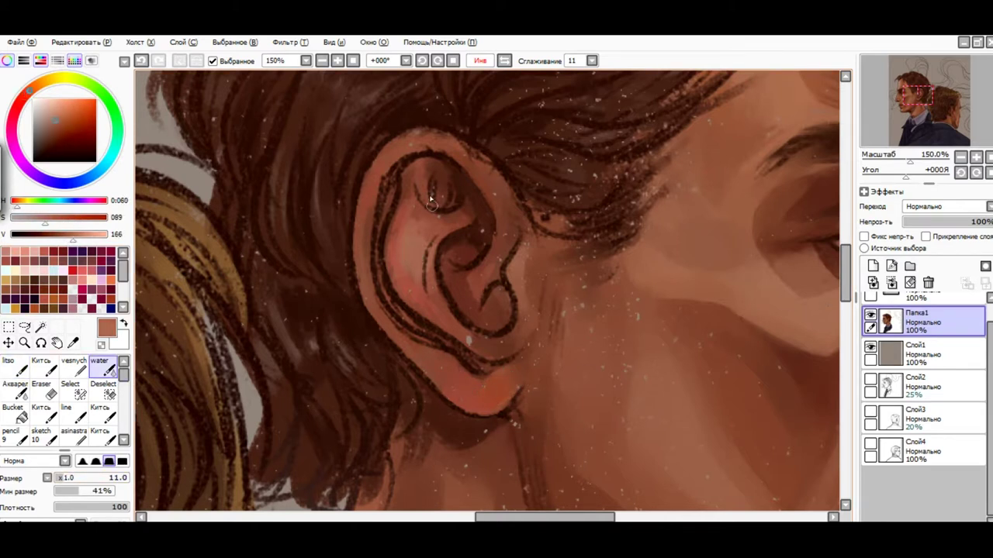
alt+click(514, 210)
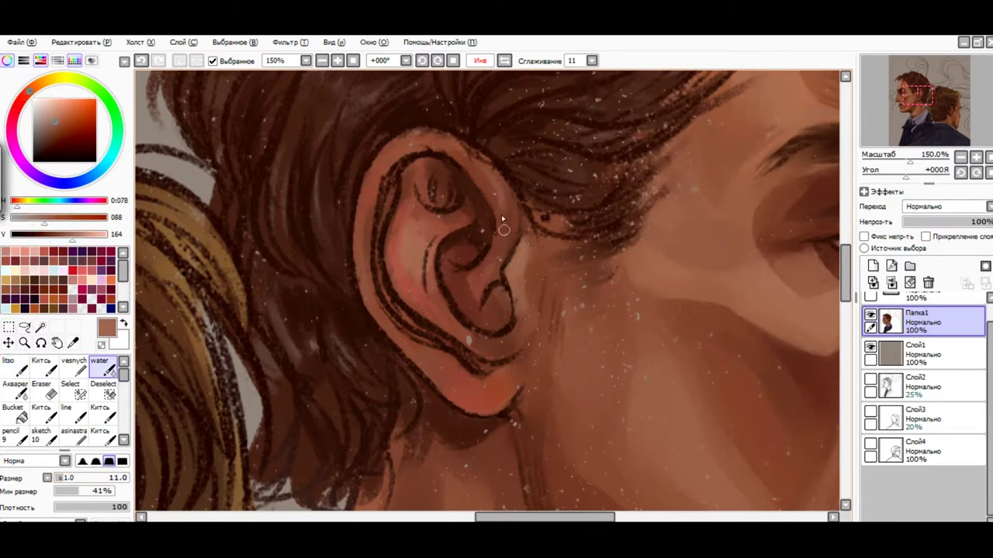
Paint the ear's central hollow with a sampled skin tone using the litso brush at size 12, and undo the last stroke.
key(b)
alt+click(478, 281)
alt+click(478, 281)
mouse_move(474, 279)
mouse_down()
mouse_move(464, 262)
mouse_move(465, 289)
mouse_up()
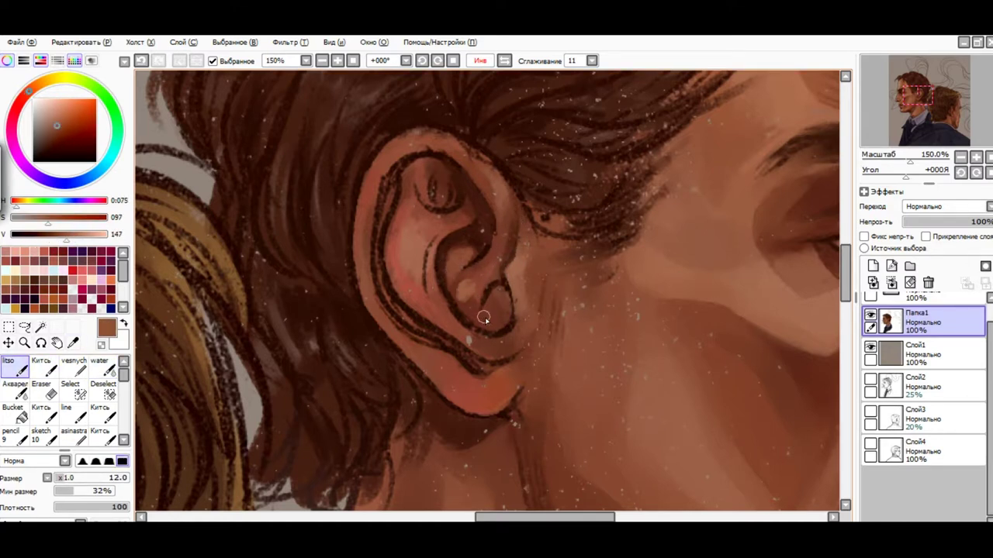
alt+click(485, 324)
key(ctrl+z)
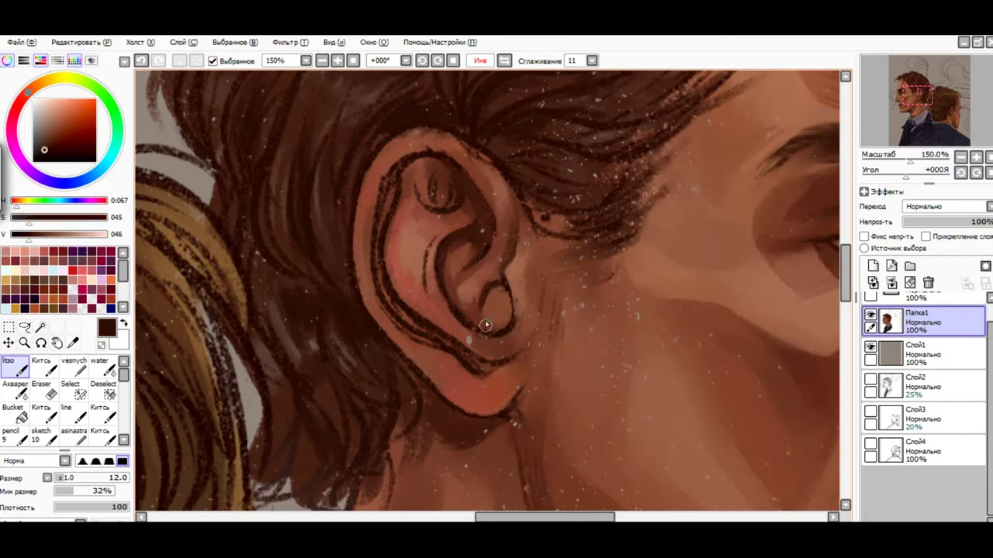
Shape the fold beside the ear canal and the ear's lower rim with sampled browns, using the litso brush at size 12.
alt+click(494, 320)
alt+click(487, 258)
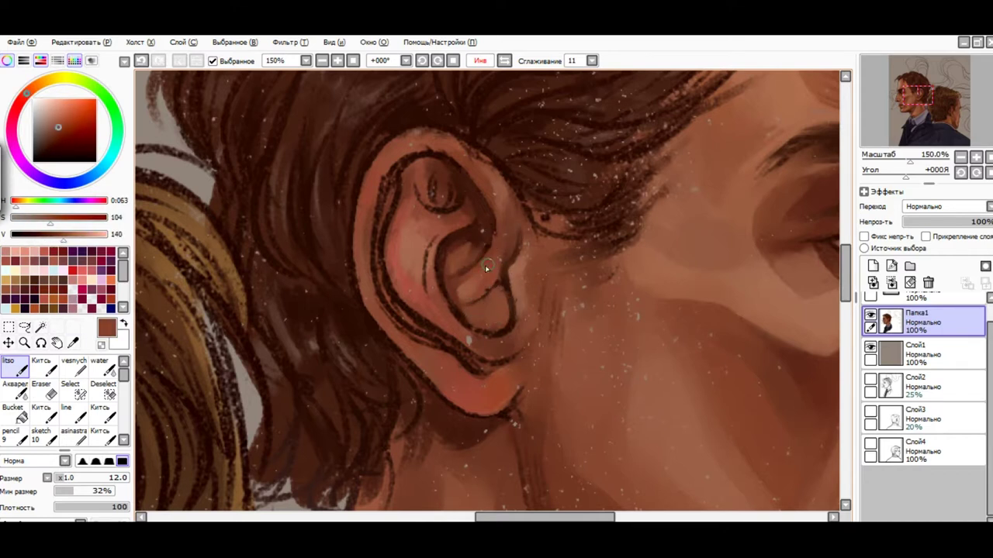
drag(480, 268, 490, 290)
alt+click(426, 363)
drag(426, 362, 487, 386)
Refine the inner folds, central hollow and front edge of the first man's ear with sampled light and dark tones.
alt+click(450, 231)
alt+click(458, 251)
alt+click(462, 326)
drag(448, 297, 475, 333)
alt+click(481, 279)
drag(483, 274, 488, 310)
alt+click(490, 311)
alt+click(472, 220)
alt+click(519, 237)
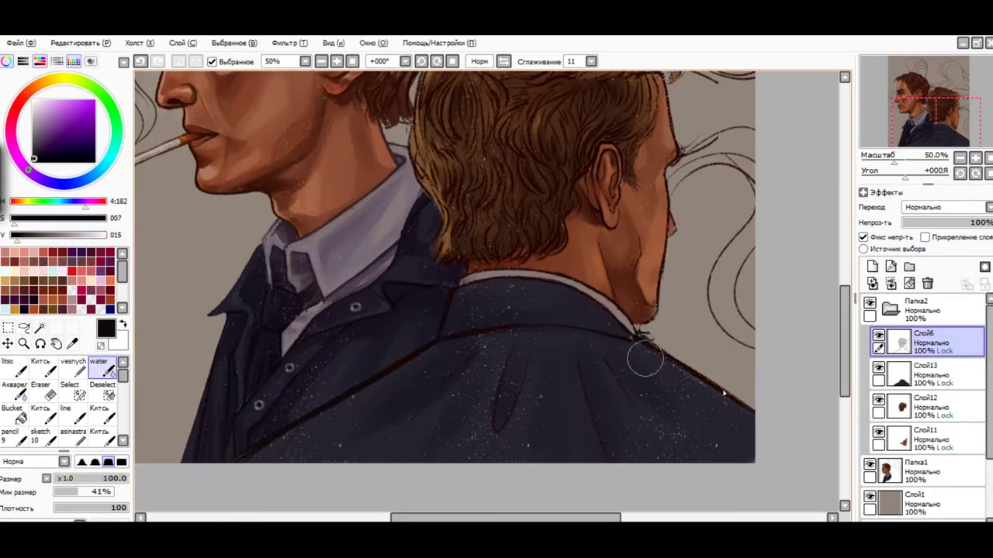
Tint the line art of the second man's hair on layer Слой6 with sampled dark browns, using the water brush at size 100.
scroll(543, 240, up, 2)
alt+click(446, 197)
alt+click(571, 122)
alt+click(560, 185)
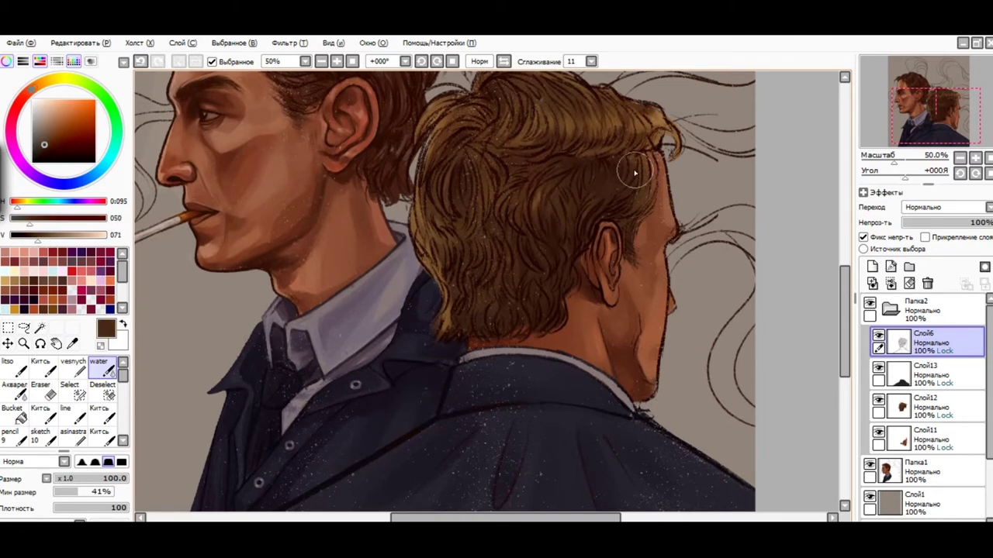
scroll(587, 101, up, 1)
alt+click(489, 318)
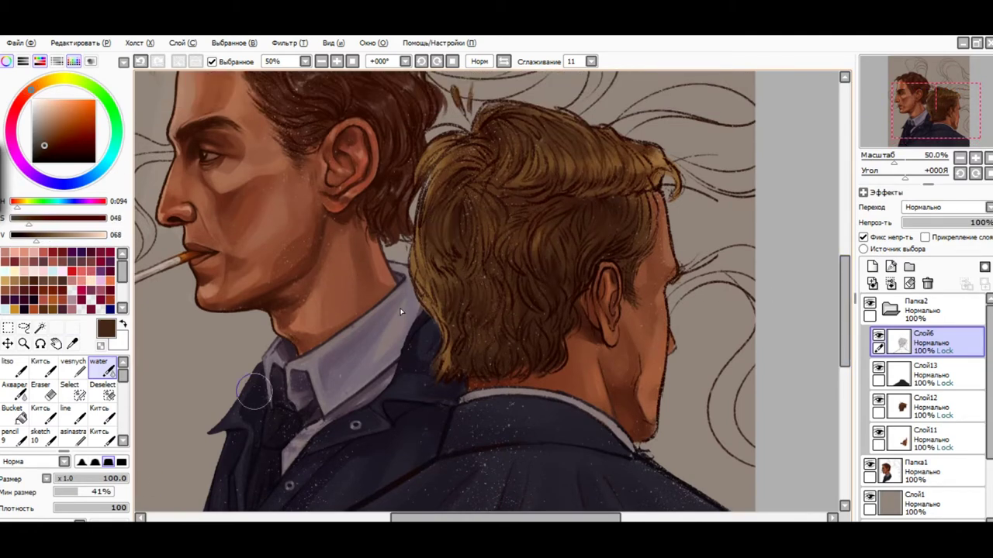
alt+click(578, 255)
alt+click(512, 323)
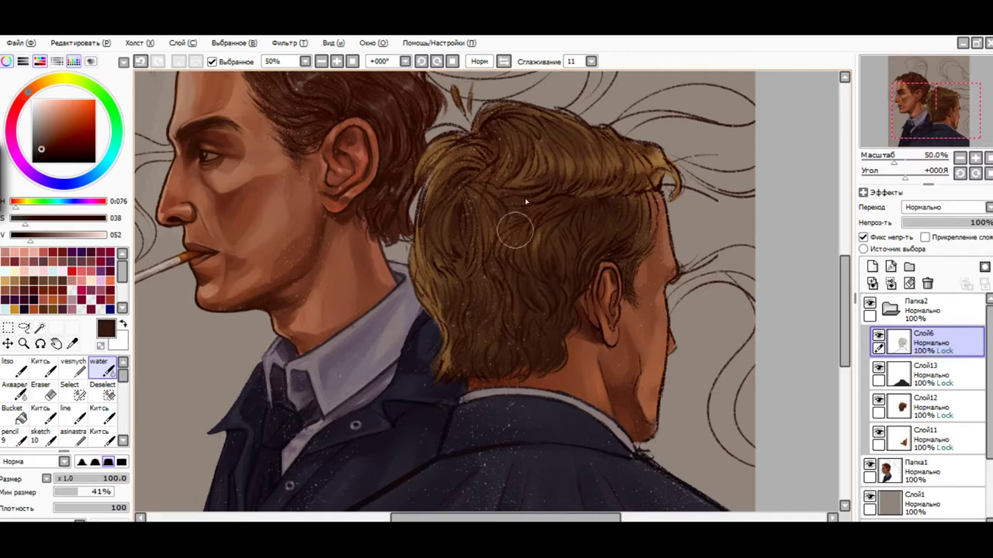
alt+click(574, 193)
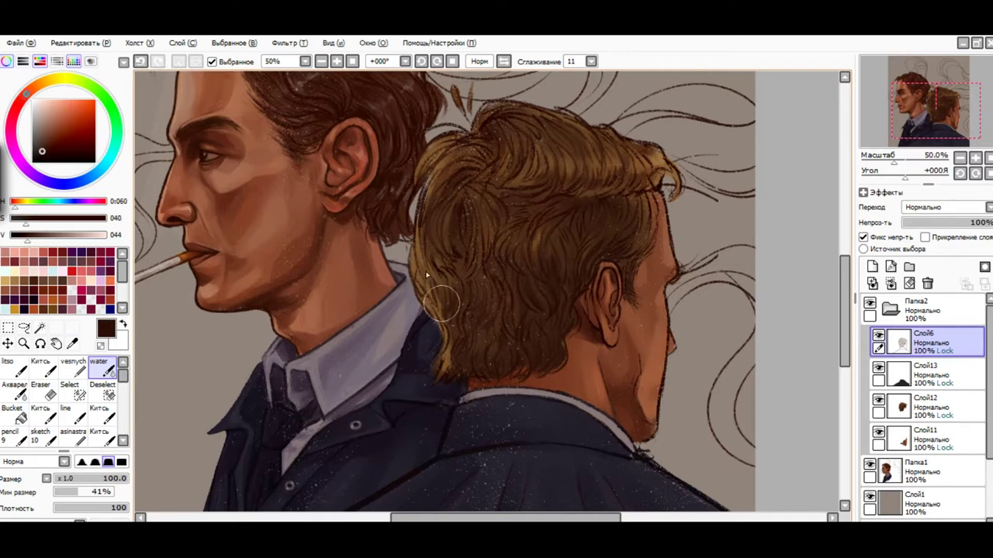
alt+click(548, 263)
alt+click(497, 331)
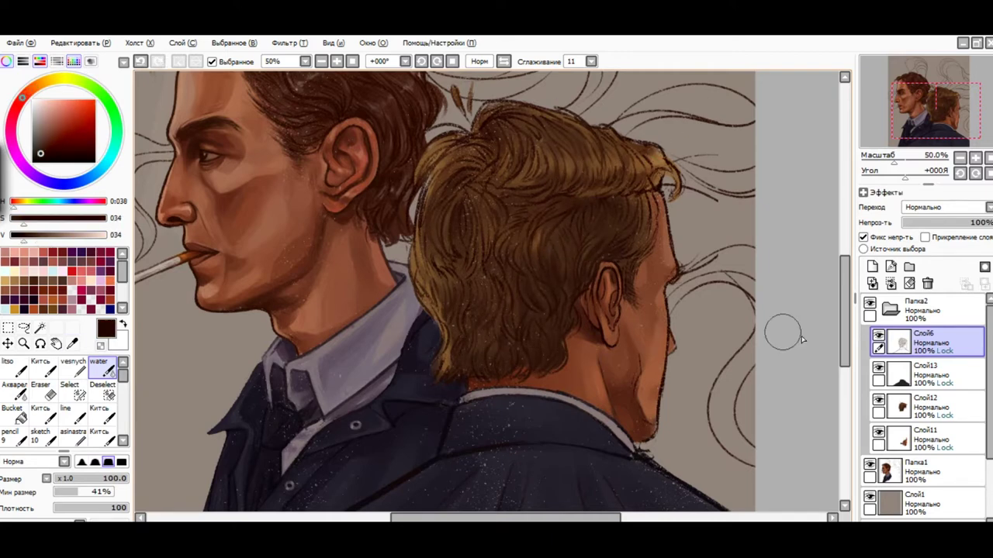
Merge the second man's folder Папка2 into a single layer.
scroll(781, 333, down, 2)
alt+click(504, 469)
click(923, 309)
click(890, 309)
Paint over the second man's forehead hairline and tidy his brow edge with sampled tones, using the litso brush and the eraser at size 100.
scroll(379, 314, up, 1)
key(b)
scroll(660, 185, up, 1)
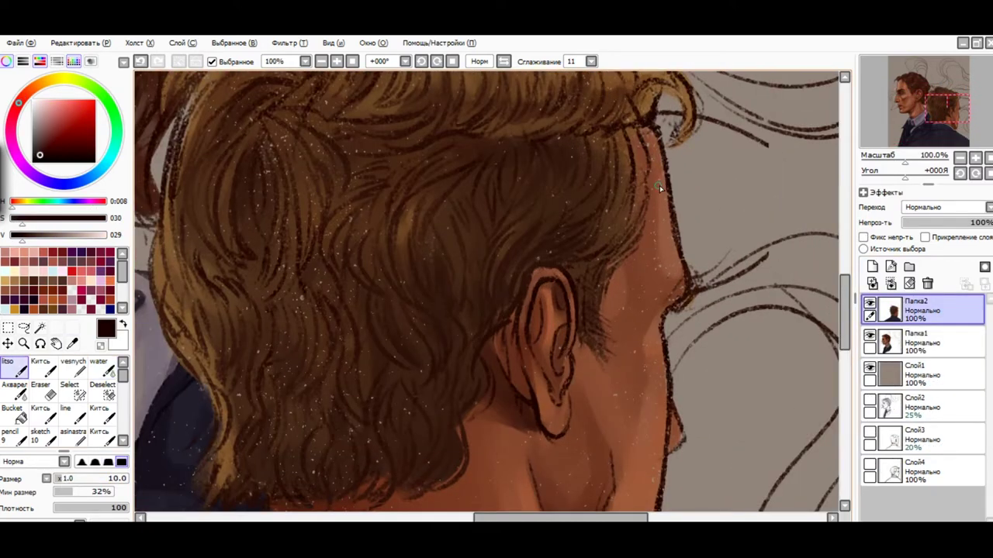
alt+click(487, 292)
alt+click(680, 307)
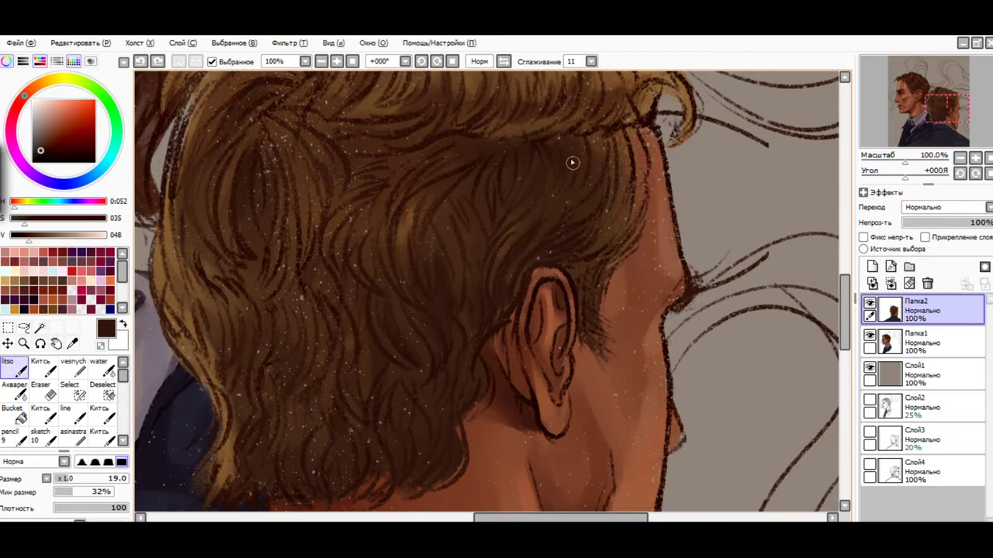
scroll(698, 250, down, 3)
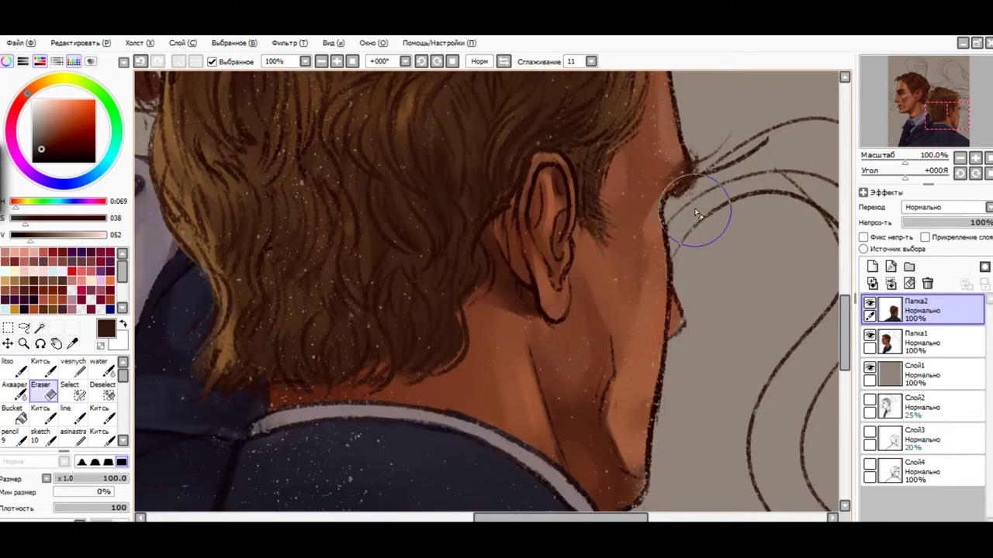
Paint the second man's sideburn and nearby hair with sampled browns, using the litso brush at size 19.
alt+click(597, 220)
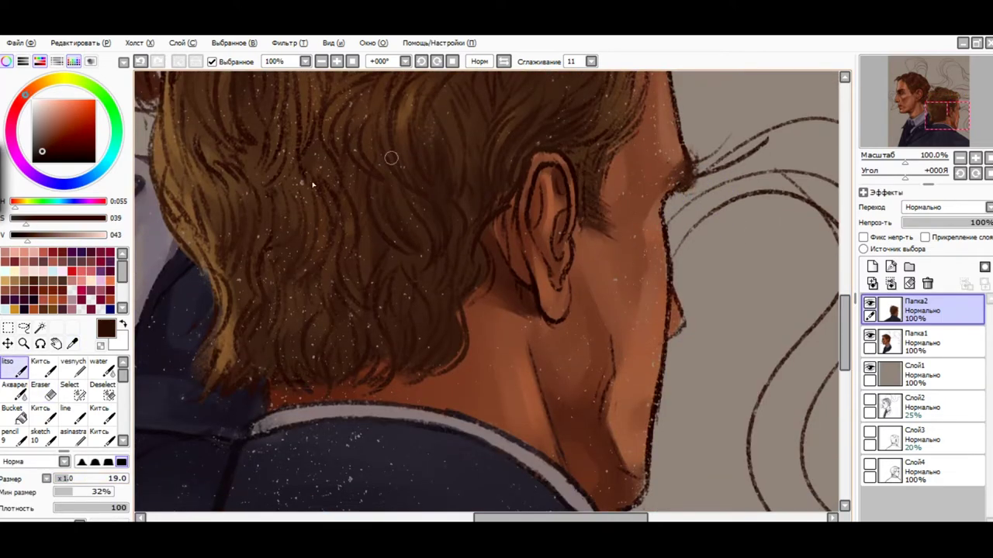
alt+click(607, 201)
scroll(724, 247, up, 3)
alt+click(557, 224)
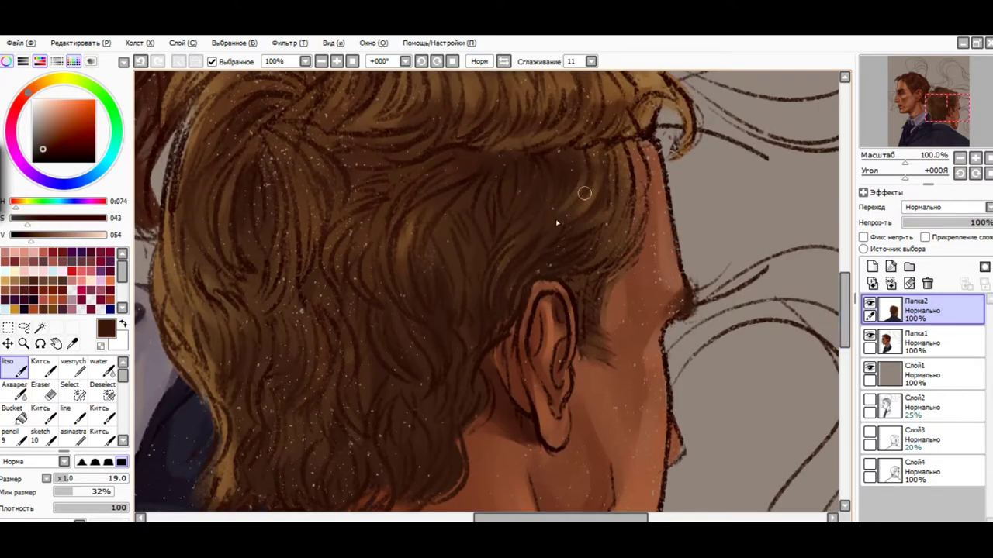
alt+click(178, 162)
alt+click(153, 180)
Add fine strands to the sideburn in front of the ear with sampled browns, using a smaller litso brush.
scroll(250, 236, down, 2)
key(bracketleft)
key(bracketleft)
key(bracketleft)
alt+click(575, 225)
alt+click(587, 215)
key(bracketright)
key(bracketright)
key(bracketright)
key(bracketright)
Blend the sideburn into the skin and hair around the ear with sampled tones, reducing the litso brush to size 8.
alt+click(544, 293)
alt+click(590, 253)
alt+click(624, 137)
key(bracketleft)
key(bracketleft)
key(bracketleft)
alt+click(576, 214)
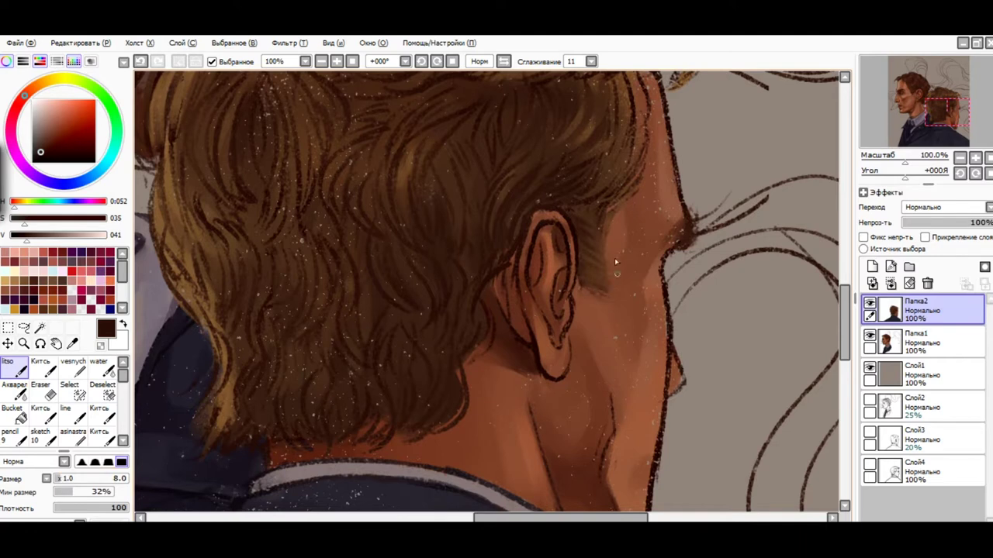
Paint over speckles and sketch lines in the hair at the back of the head with sampled browns, using the litso brush at size 13.
key(bracketright)
key(bracketright)
alt+click(404, 165)
alt+click(326, 383)
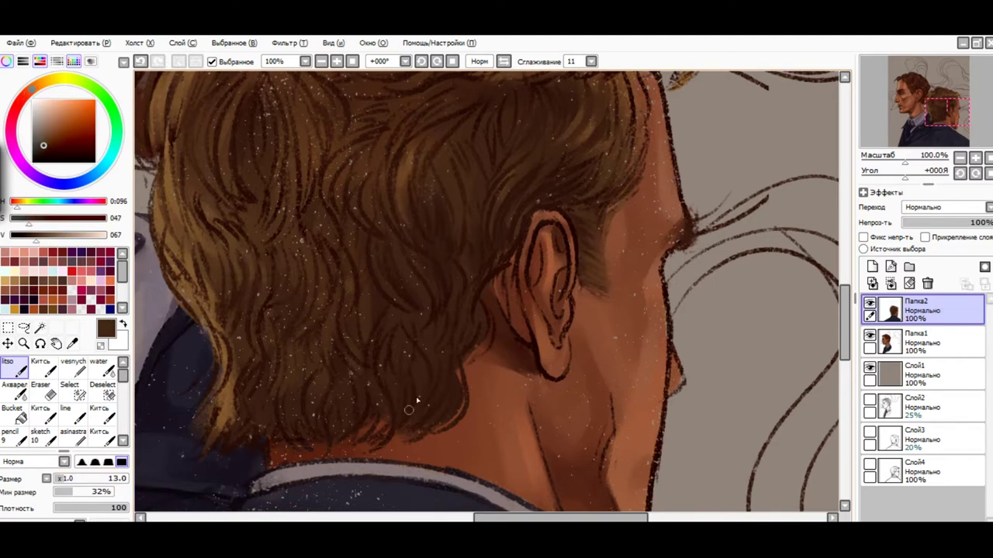
alt+click(404, 166)
Paint the second man's ear rim, inner folds and the shadow behind it with sampled skin tones, using the litso brush at size 13.
scroll(514, 235, up, 2)
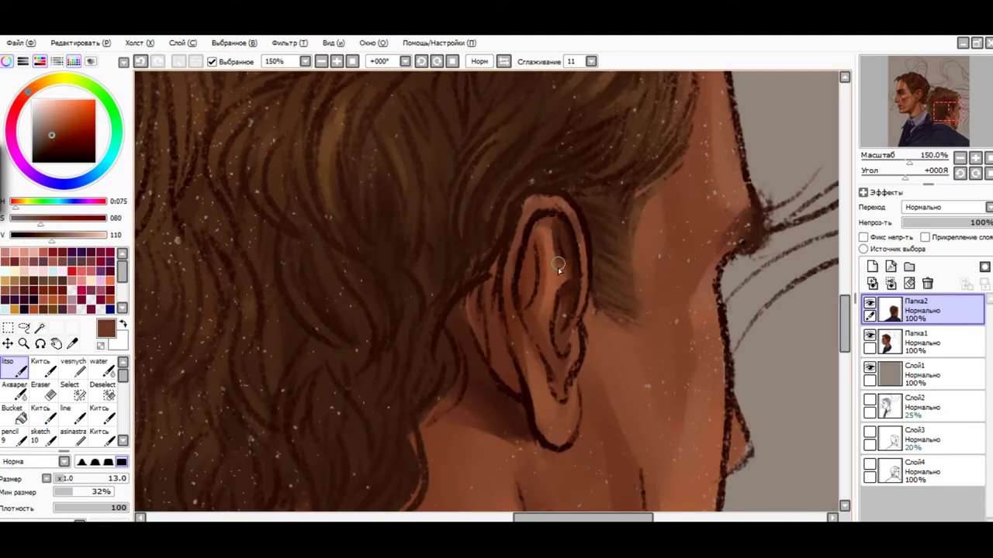
alt+click(560, 237)
alt+click(533, 267)
alt+click(521, 204)
alt+click(543, 339)
alt+click(717, 384)
alt+click(492, 288)
alt+click(514, 399)
alt+click(496, 311)
alt+click(538, 365)
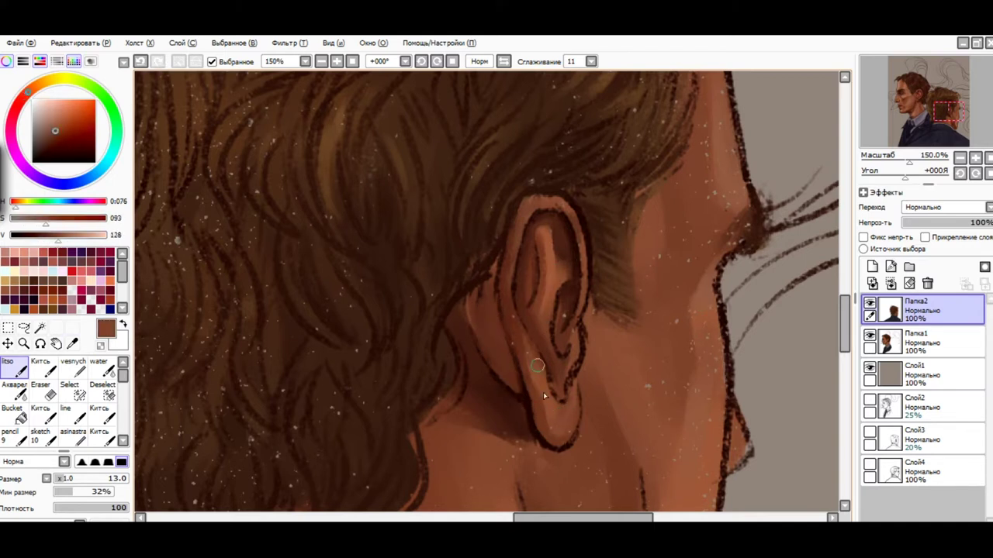
Refine the ear's front rim and the notch above the lobe with sampled dark and skin tones, using the litso brush at size 9.
alt+click(580, 269)
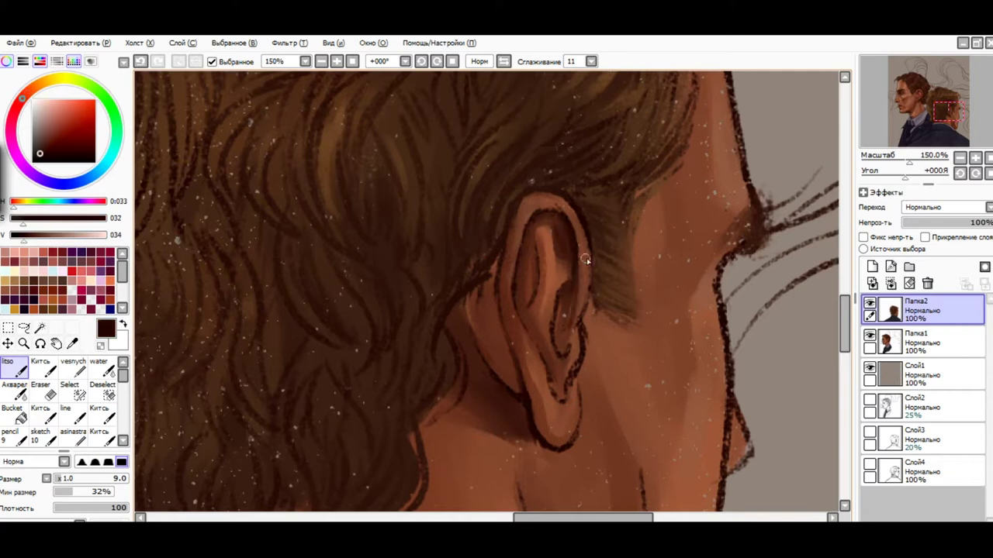
alt+click(557, 386)
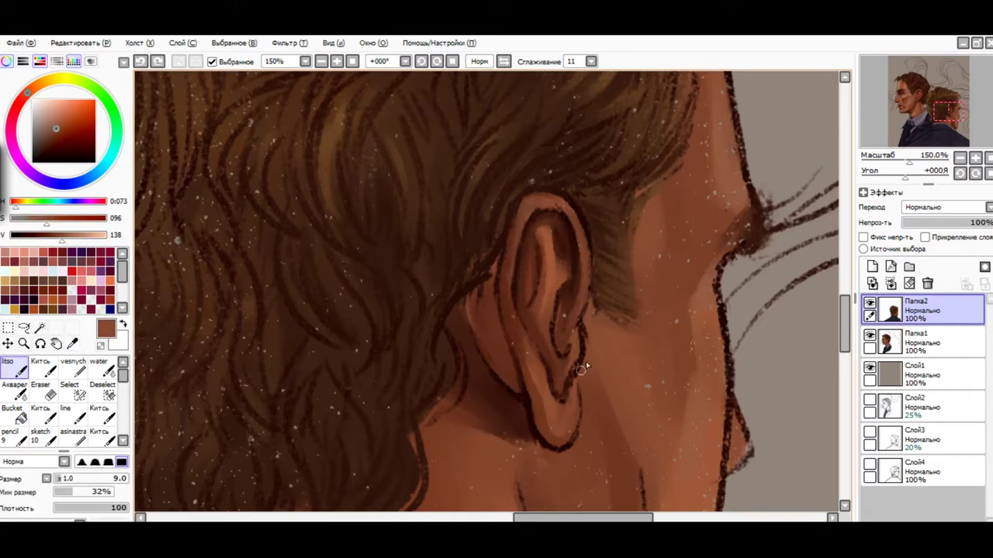
alt+click(578, 267)
alt+click(578, 267)
scroll(582, 262, down, 2)
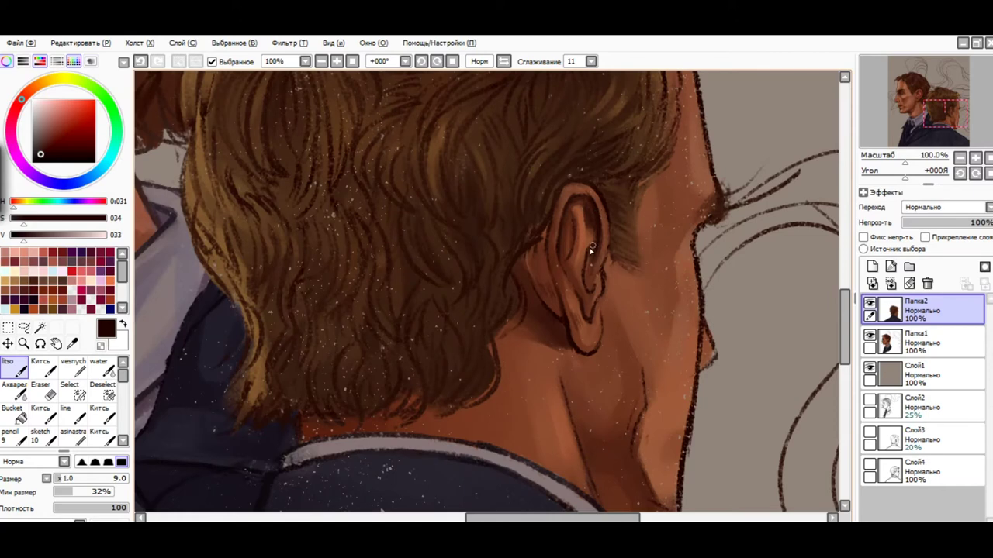
Rework the inner ear shadows, upper rim and skin below the sideburn with sampled tones, using the litso brush at size 9.
alt+click(591, 248)
scroll(577, 225, up, 2)
alt+click(558, 200)
alt+click(564, 184)
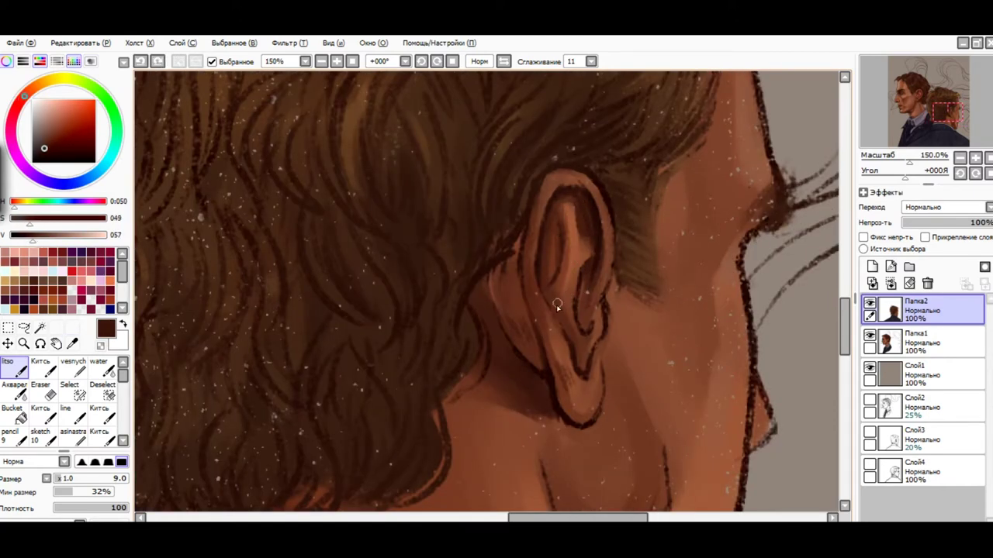
alt+click(661, 321)
scroll(663, 213, down, 2)
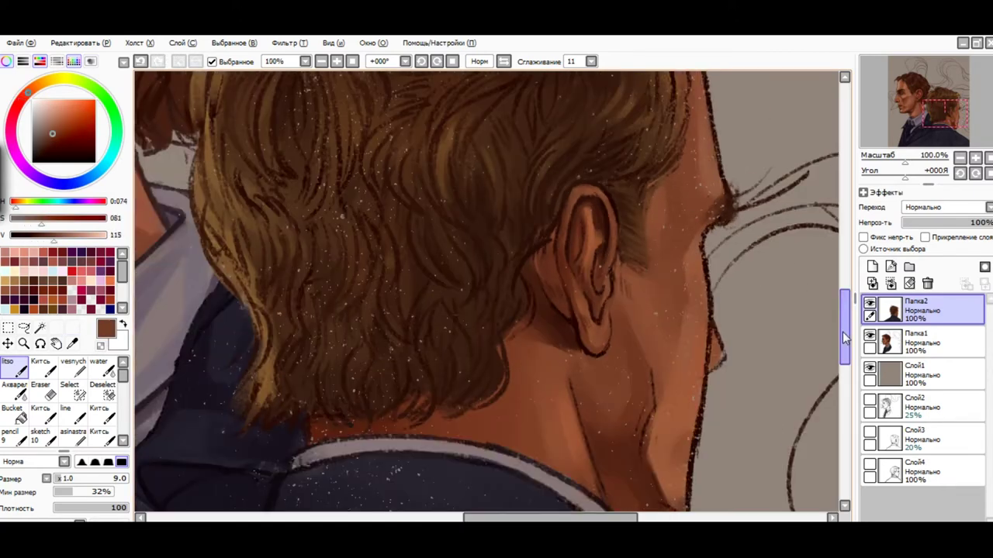
Paint over the second man's neck and jaw sketch lines with sampled tones, using the litso brush at sizes 17 and 15.
drag(841, 332, 841, 350)
alt+click(597, 363)
alt+click(605, 379)
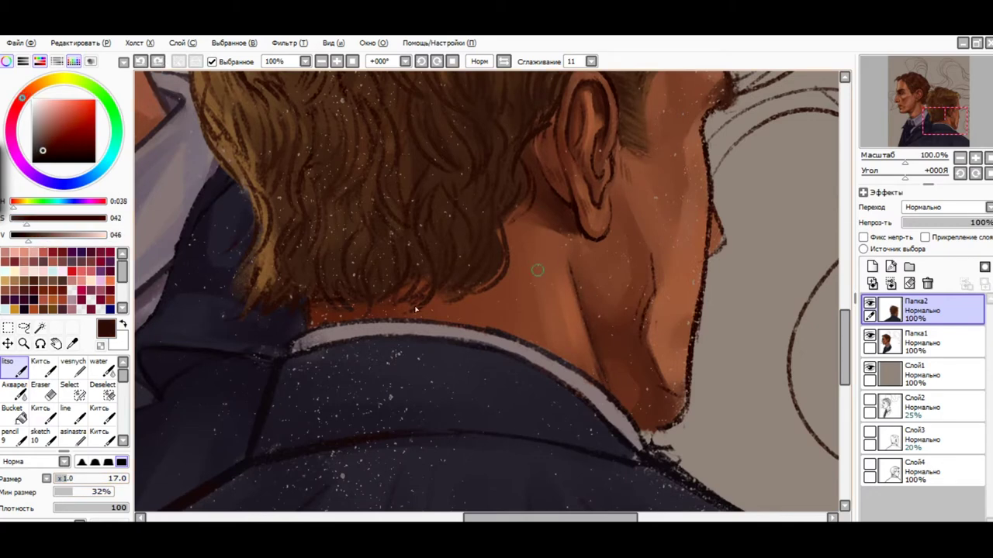
alt+click(628, 333)
alt+click(575, 207)
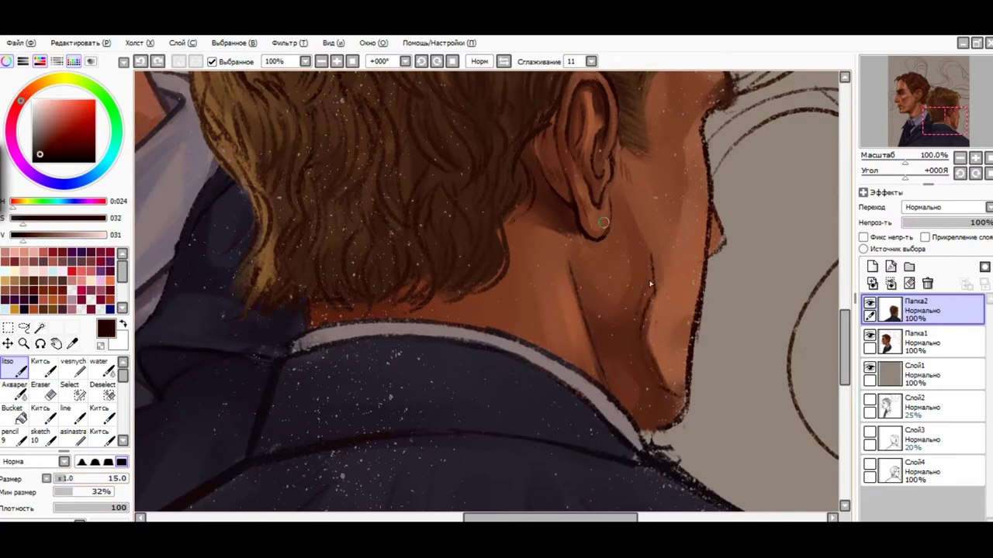
alt+click(636, 345)
alt+click(649, 259)
alt+click(649, 259)
scroll(649, 259, down, 2)
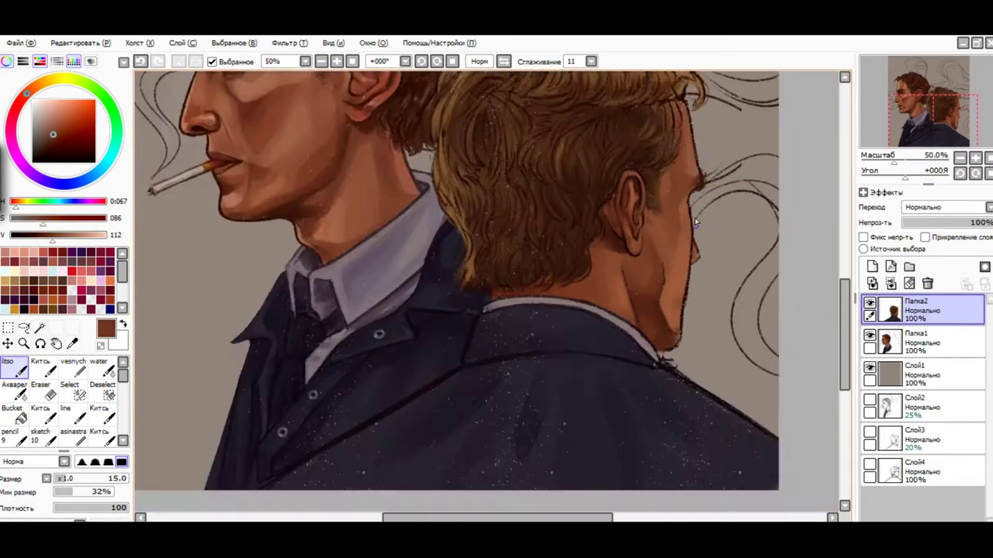
Refine the second man's jaw and neck below the ear with sampled skin tones, using the litso brush.
scroll(640, 289, up, 2)
alt+click(589, 233)
alt+click(581, 239)
alt+click(602, 262)
scroll(541, 223, up, 1)
scroll(541, 222, down, 1)
scroll(582, 256, up, 1)
alt+click(547, 183)
Blend the jaw shadow below the second man's ear with sampled tones, using the water brush at size 21.
key(w)
alt+click(645, 347)
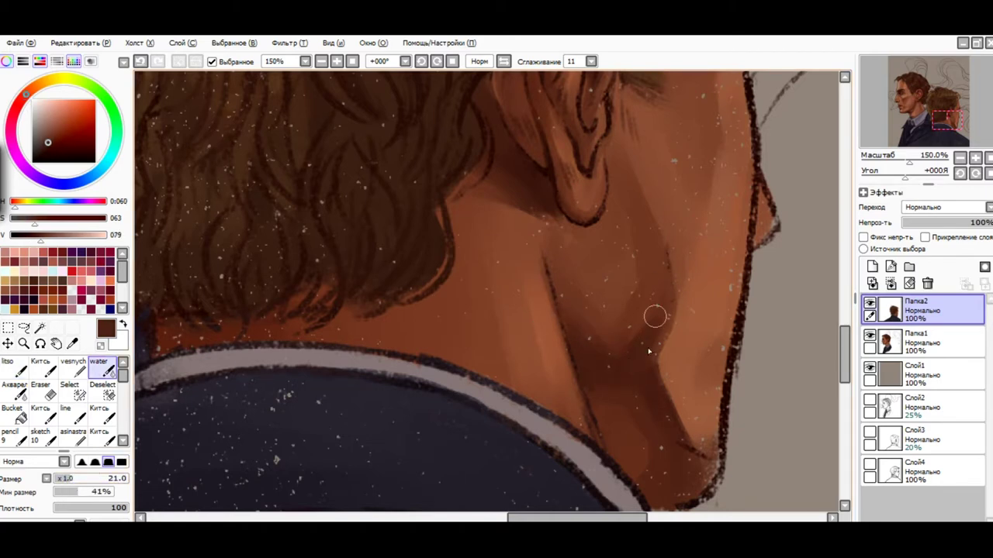
scroll(644, 370, down, 1)
scroll(615, 332, up, 1)
alt+click(687, 195)
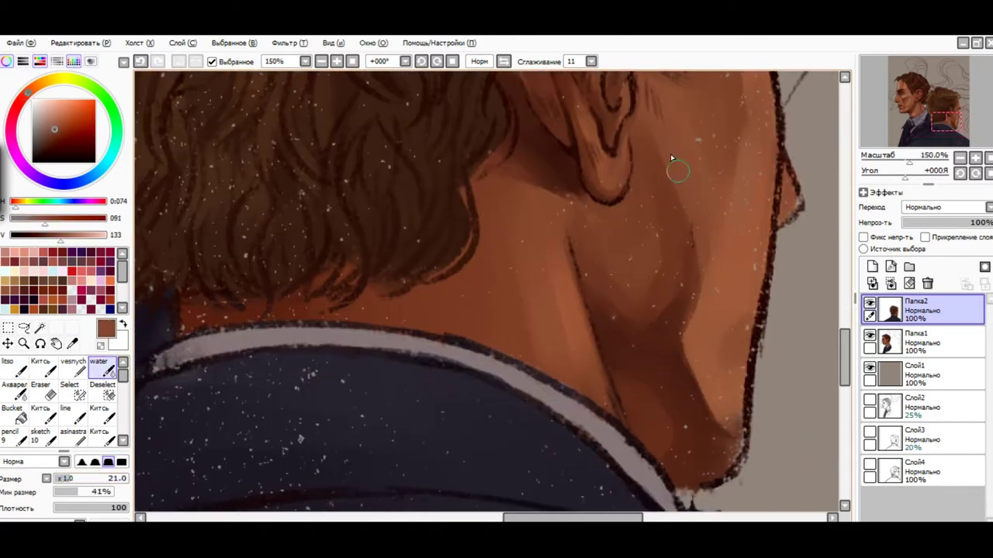
Paint over the second man's chin and its lower outline with sampled tones, using the litso brush.
key(b)
alt+click(696, 485)
alt+click(725, 454)
drag(741, 426, 712, 480)
Blend the second man's chin and neck shadows with sampled tones, using the water brush at size 21.
key(n)
alt+click(643, 387)
alt+click(690, 443)
scroll(691, 443, down, 3)
scroll(701, 382, up, 2)
alt+click(700, 382)
alt+click(398, 362)
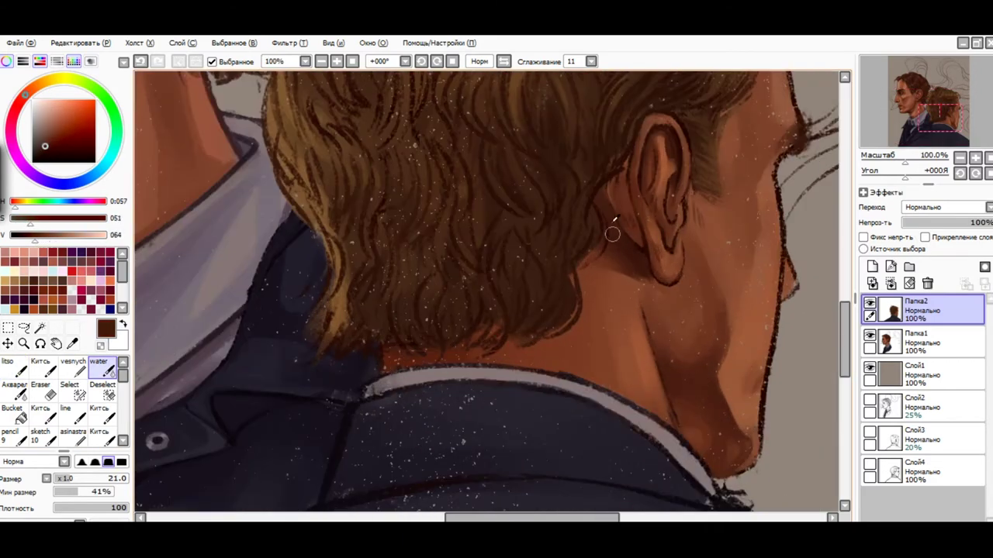
Rework the shadow running from behind the ear down the neck with sampled tones, using the litso brush at size 30.
scroll(660, 237, down, 2)
scroll(667, 282, up, 1)
key(b)
alt+click(656, 271)
alt+click(637, 237)
scroll(637, 333, up, 1)
alt+click(637, 368)
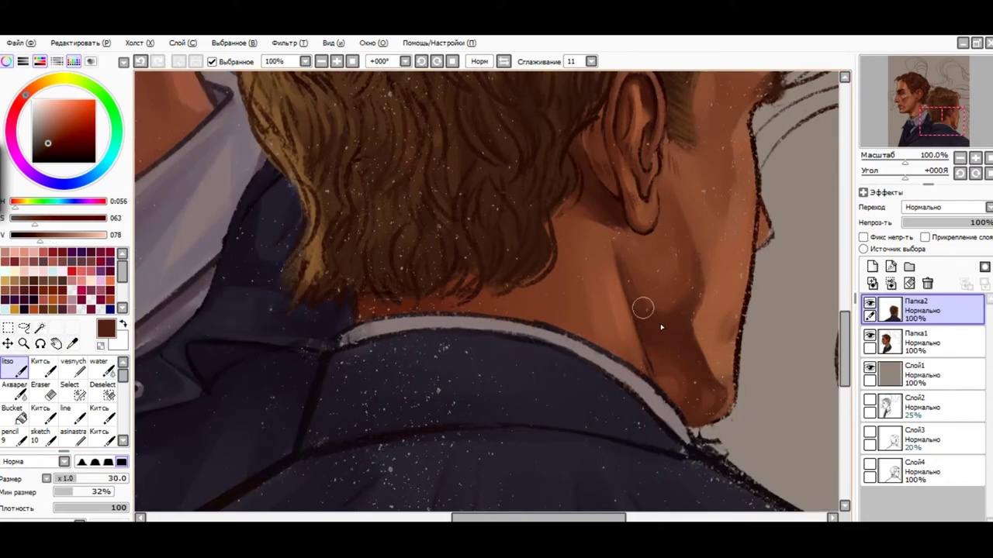
Paint the second man's cheek with sampled skin tones and clean up the outer edge of his chin.
alt+click(733, 236)
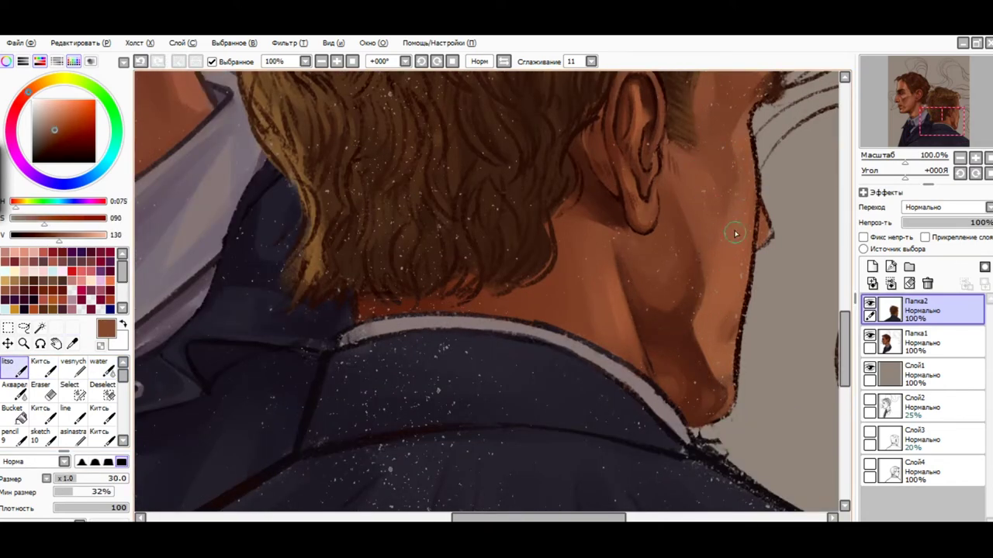
alt+click(675, 195)
scroll(675, 201, up, 1)
drag(749, 359, 686, 434)
scroll(698, 403, down, 1)
Paint a lighter purple-grey patch on the jacket collar's rear end with sampled tones, using the litso brush at sizes 18 and 27.
alt+click(281, 410)
alt+click(415, 390)
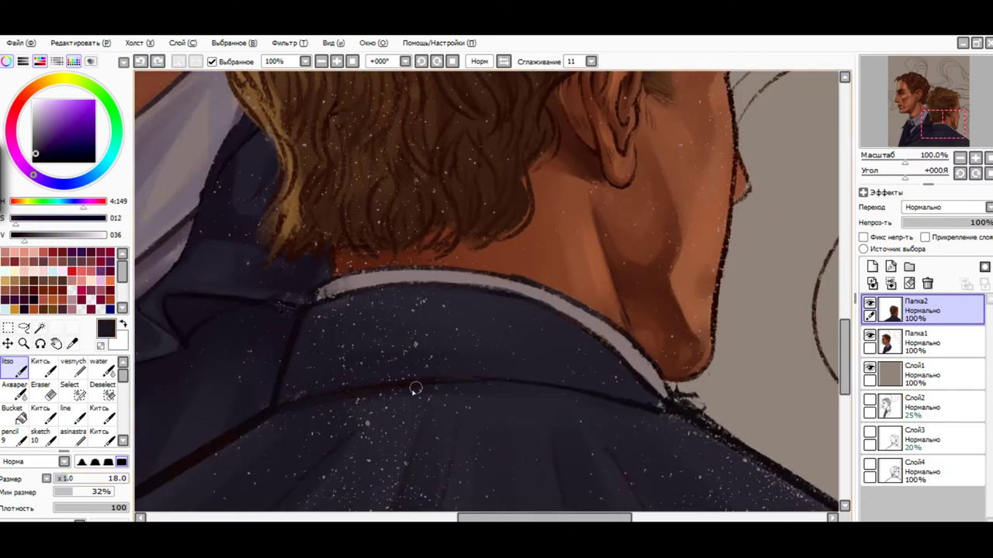
mouse_move(342, 430)
mouse_down()
mouse_move(310, 317)
mouse_move(320, 309)
mouse_move(344, 343)
mouse_move(331, 323)
mouse_up()
key(bracketright)
alt+click(561, 326)
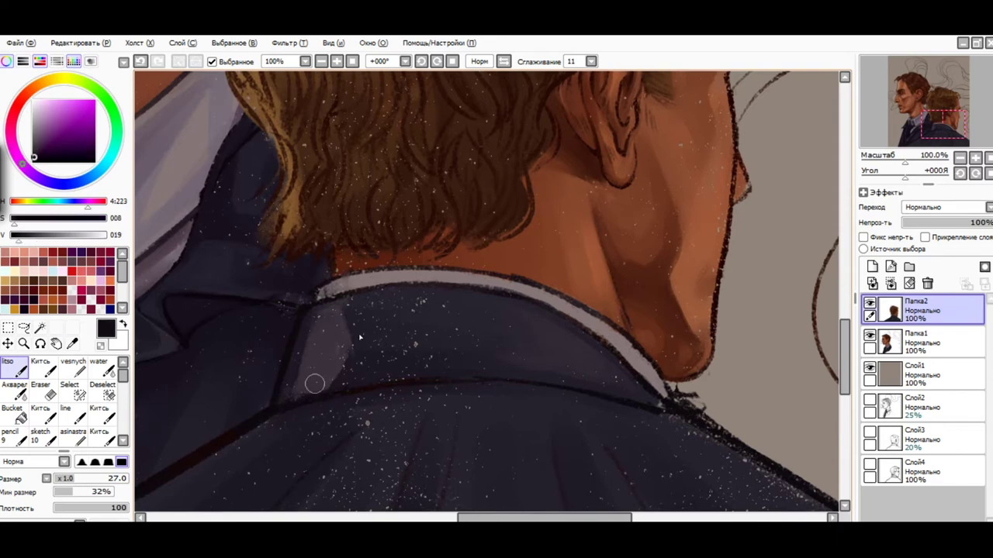
alt+click(378, 307)
alt+click(354, 312)
alt+click(374, 339)
drag(375, 339, 410, 308)
Shade the part of the jacket collar below the jaw with sampled dark tones, using the litso brush at size 22.
alt+click(517, 304)
alt+click(551, 321)
alt+click(486, 331)
click(68, 481)
alt+click(478, 261)
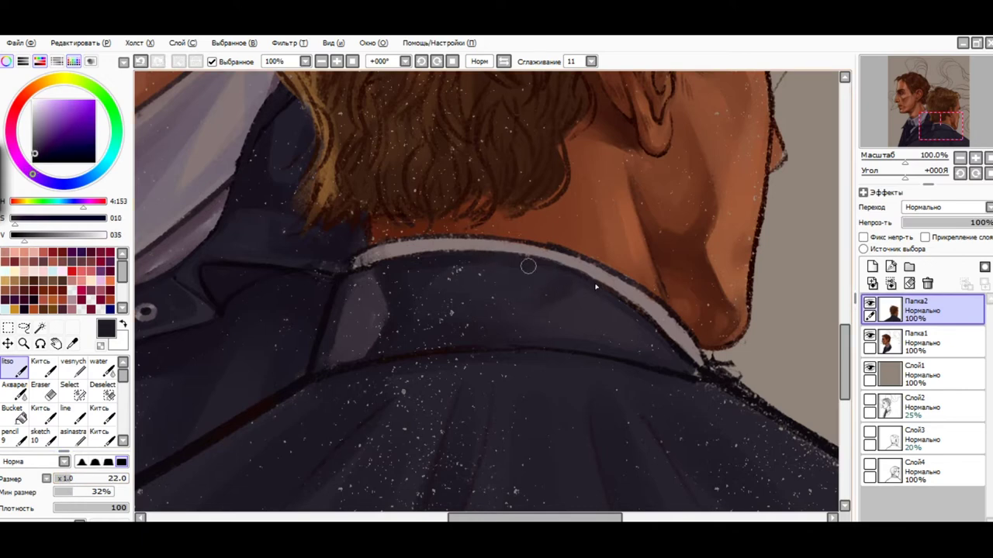
drag(549, 308, 552, 277)
Redraw the dark crease beside the lighter collar patch with a sampled near-black tone, using the litso brush at size 12.
alt+click(339, 273)
key(bracketleft)
key(bracketleft)
key(bracketleft)
key(bracketleft)
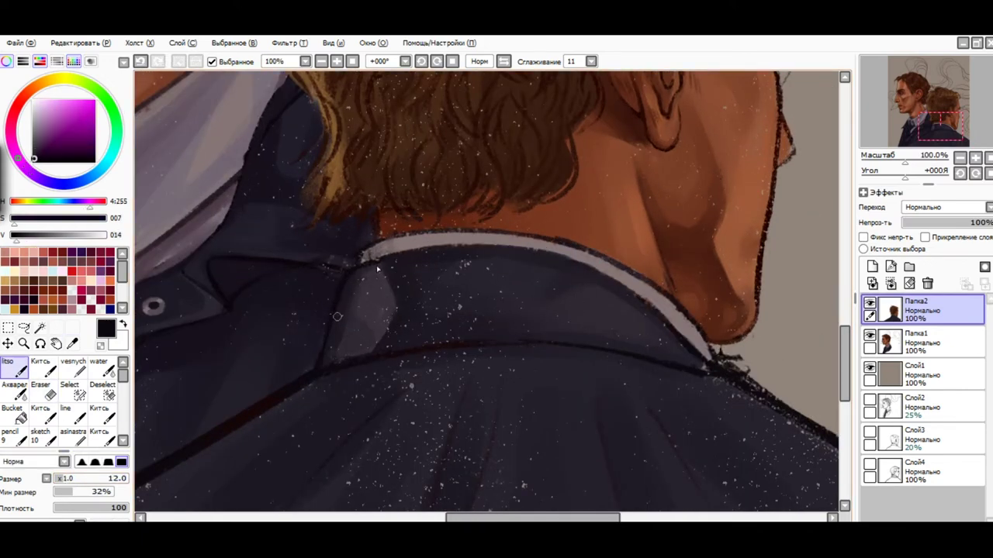
Paint the second man's shirt collar over its sketch outline with sampled grey tones, using the litso brush at size 19.
alt+click(363, 256)
mouse_move(363, 255)
mouse_down()
mouse_move(543, 242)
mouse_move(695, 341)
mouse_move(429, 264)
mouse_up()
alt+click(679, 335)
alt+click(707, 328)
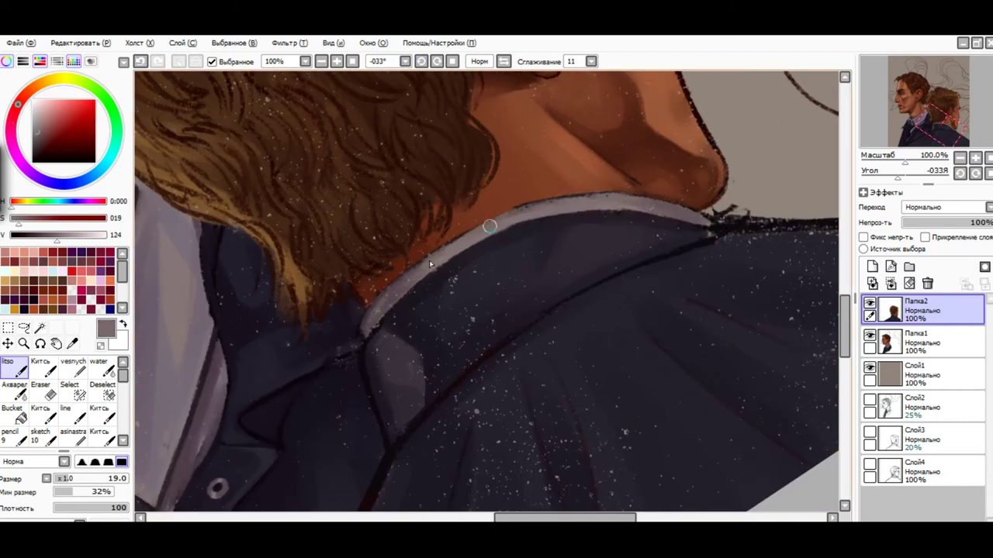
alt+click(549, 208)
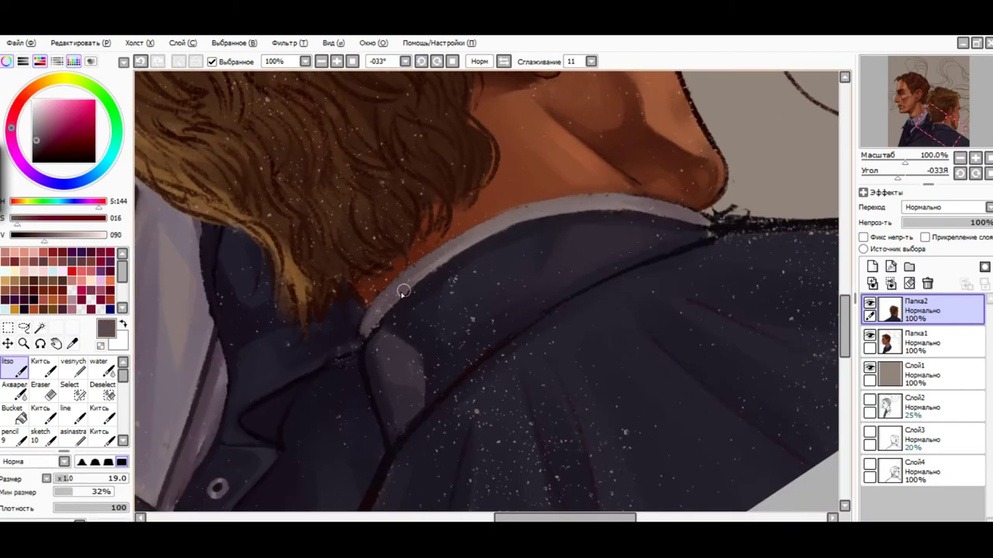
alt+click(588, 181)
Erase the stray sketch marks by the collar tip and repaint the jacket collar's lower seam with sampled dark tones at size 19.
key(Home)
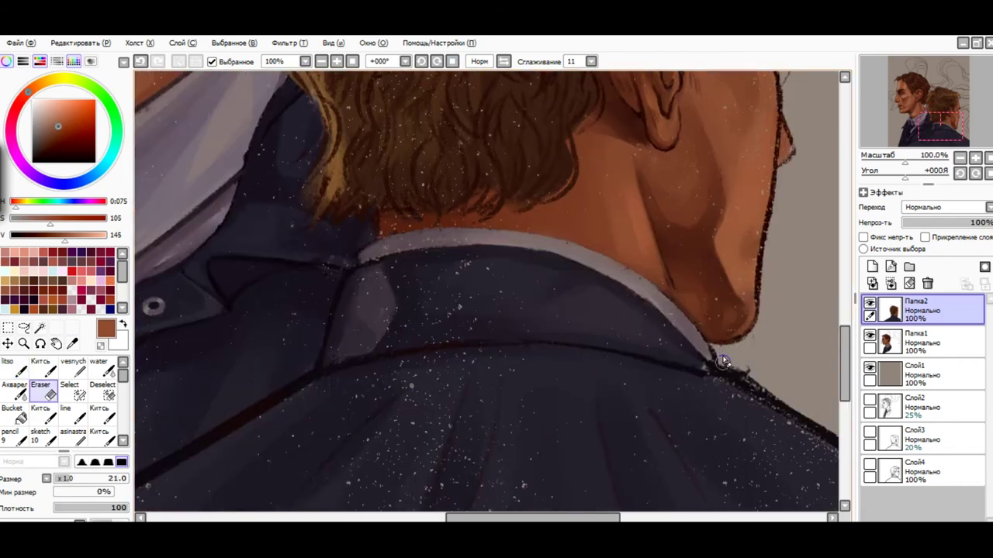
scroll(648, 265, down, 1)
alt+click(649, 265)
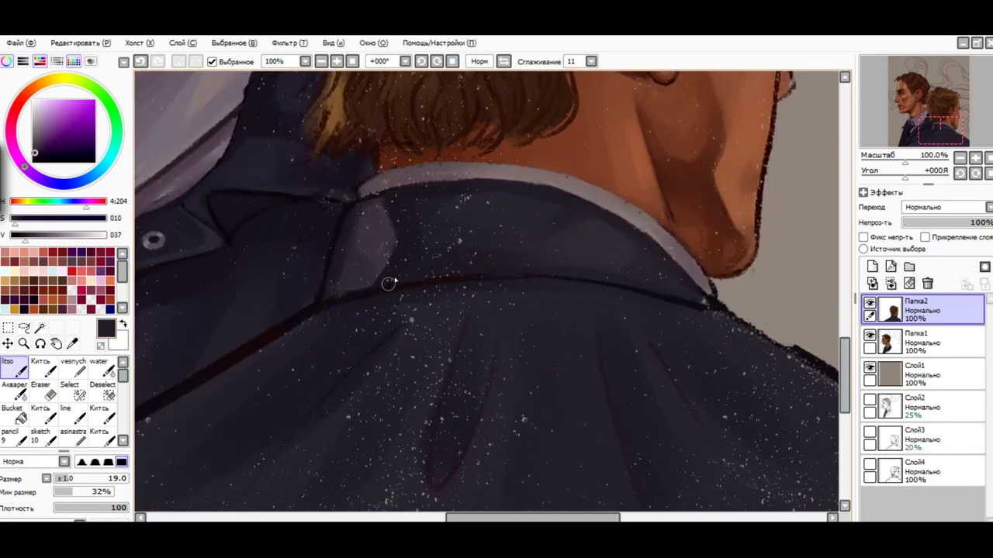
alt+click(696, 300)
alt+click(529, 270)
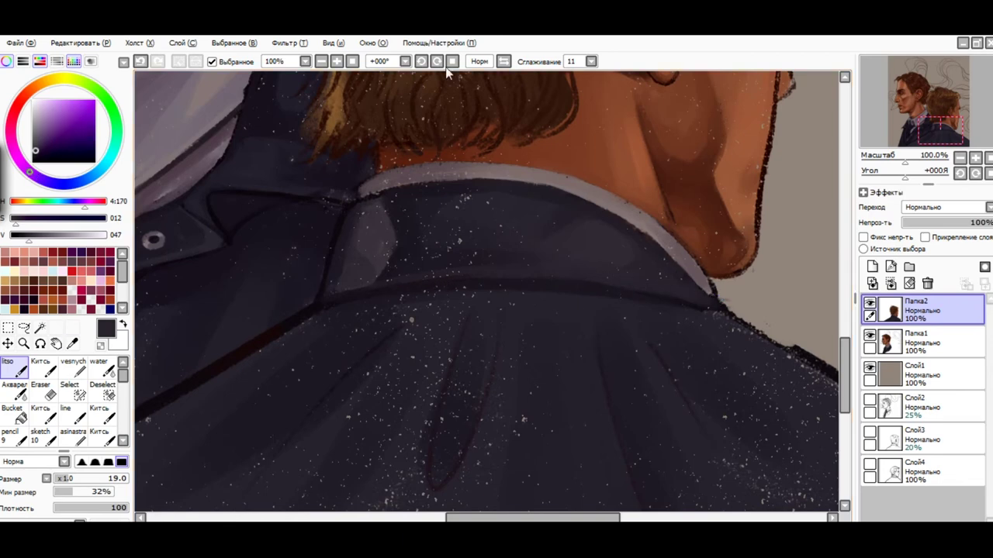
Clean up the thick sketch line along the second man's shoulders with a sampled near-black tone, undoing the last stroke.
scroll(388, 76, down, 2)
alt+click(350, 321)
scroll(597, 231, up, 1)
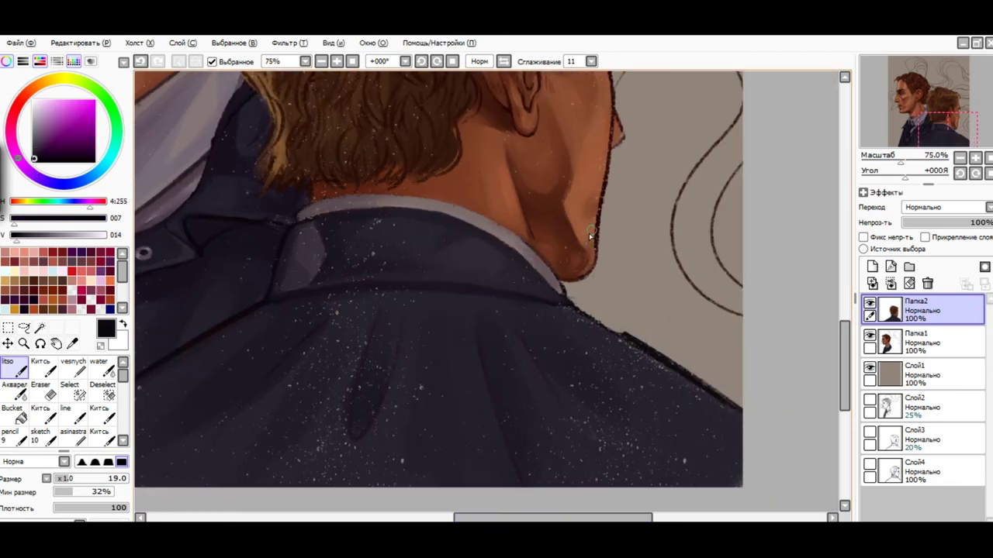
drag(567, 304, 735, 394)
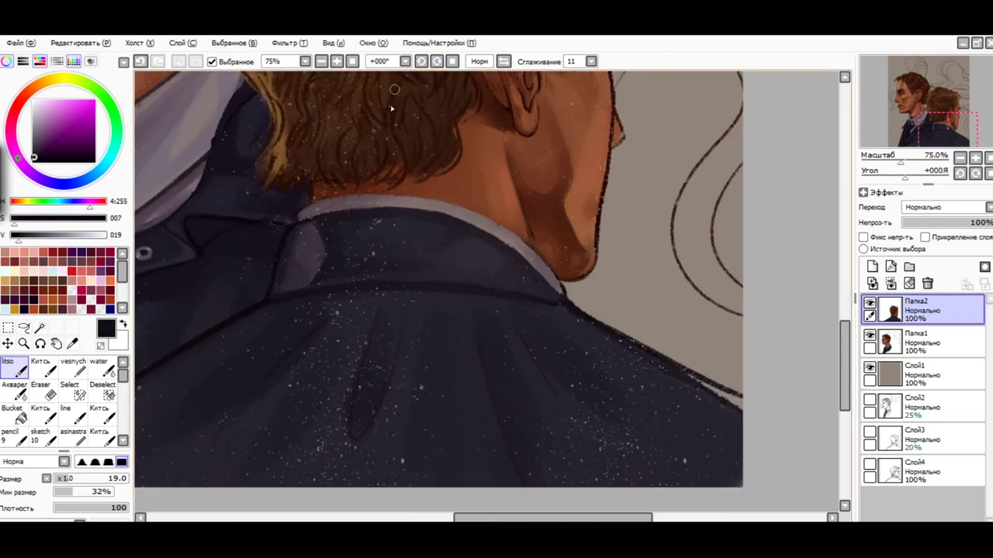
key(ctrl+z)
key(ctrl+y)
key(ctrl+z)
Paint over the fold sketch lines on the jacket's back with sampled dark tones, using the litso brush at sizes 51 and 96.
alt+click(745, 411)
alt+click(563, 290)
alt+click(497, 291)
alt+click(361, 396)
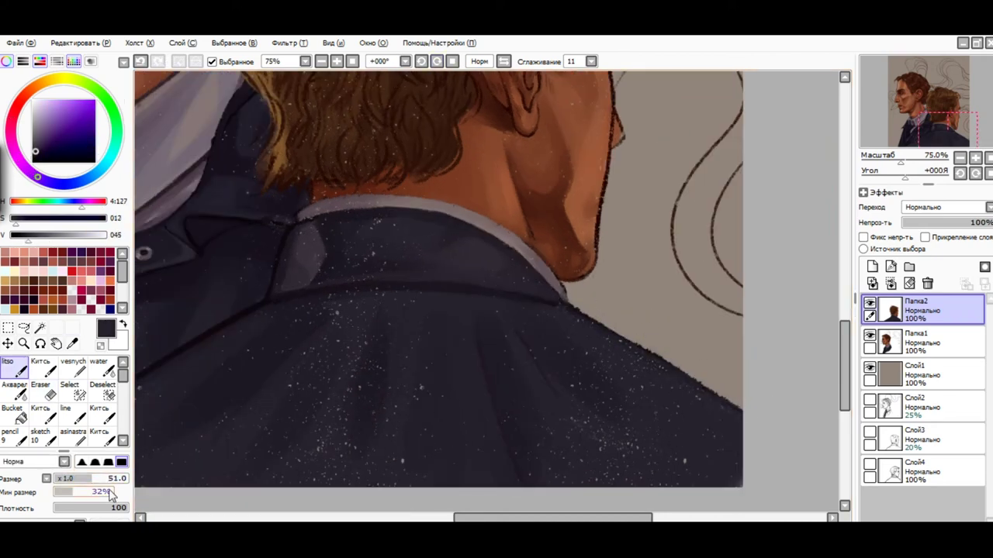
key(])
alt+click(480, 466)
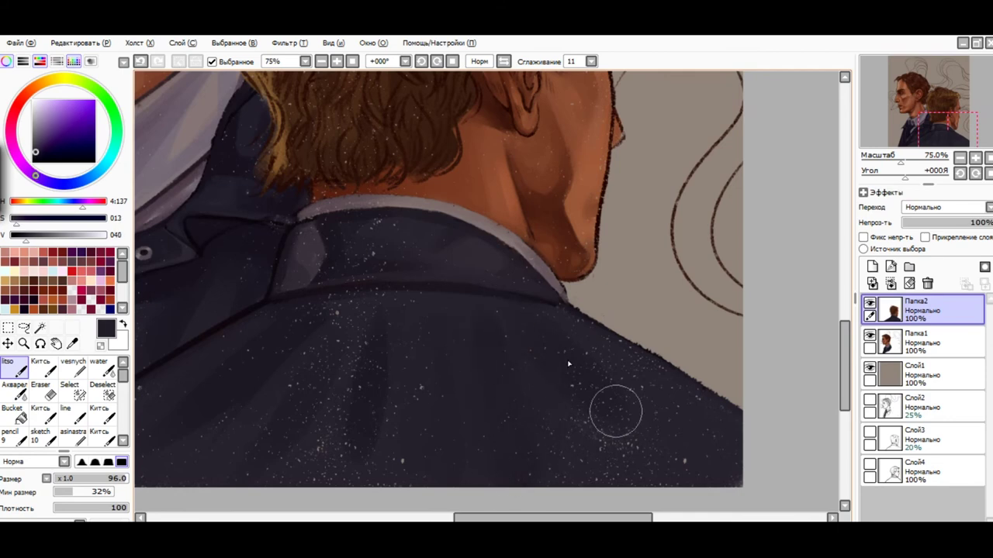
Soften the light collar patch and the jacket area below the collar seam with sampled dark tones, using the litso brush at size 31.
scroll(354, 466, down, 3)
scroll(341, 310, up, 3)
alt+click(341, 311)
key([)
key([)
key([)
scroll(332, 326, up, 1)
alt+click(351, 308)
scroll(326, 334, down, 2)
scroll(395, 221, up, 2)
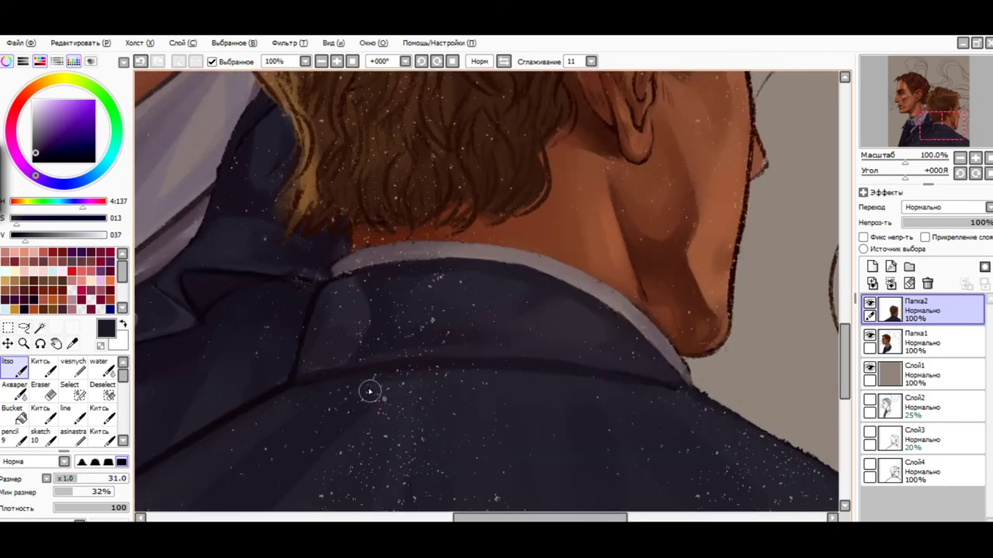